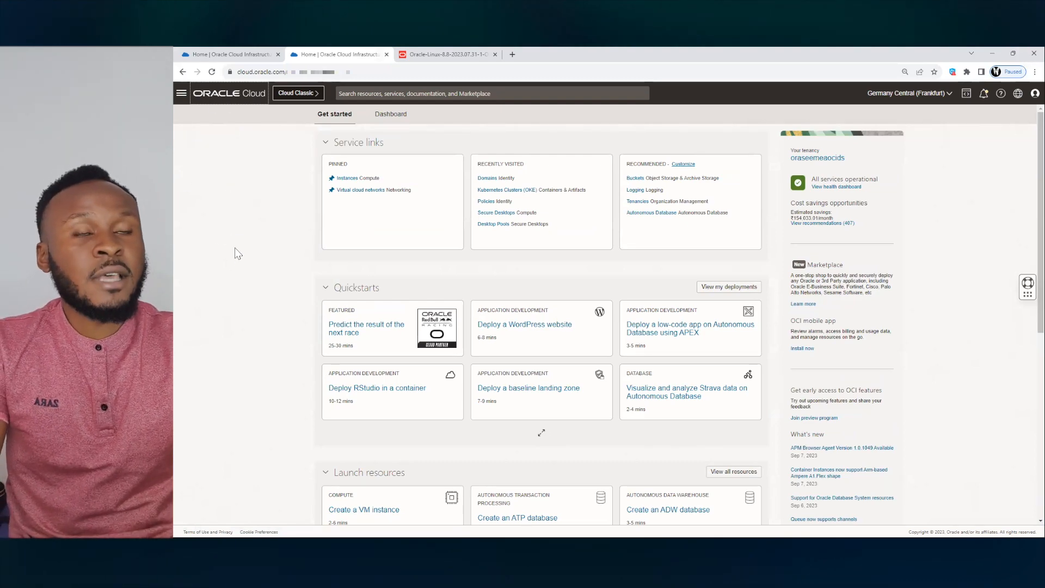
- Enlarge the console page and open the Kubernetes Clusters (OKE) list under Developer Services
{"action": "key", "text": "ctrl+plus"}
{"action": "key", "text": "ctrl+plus"}
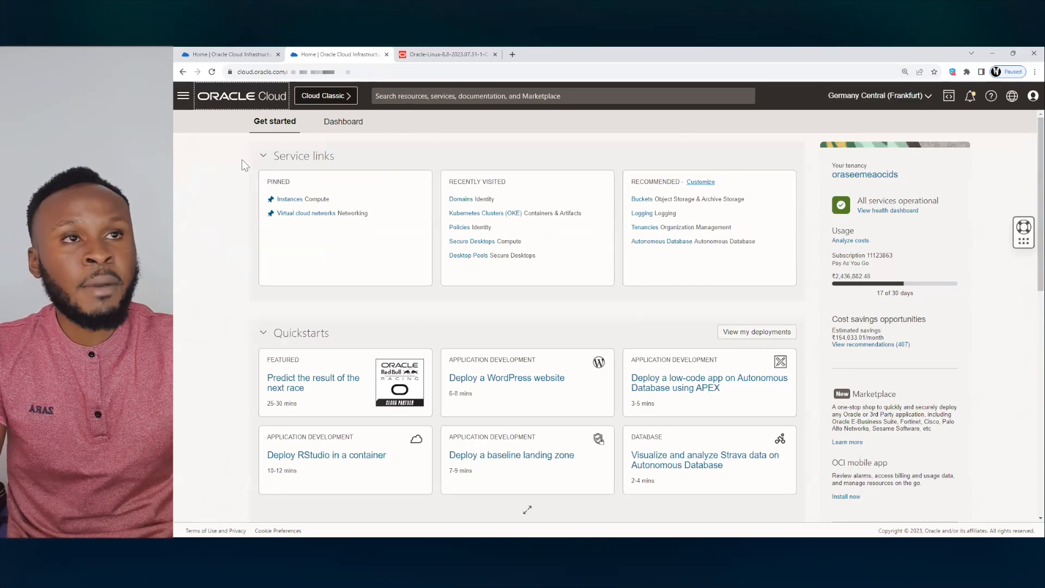
{"action": "left_click", "coordinate": [184, 97]}
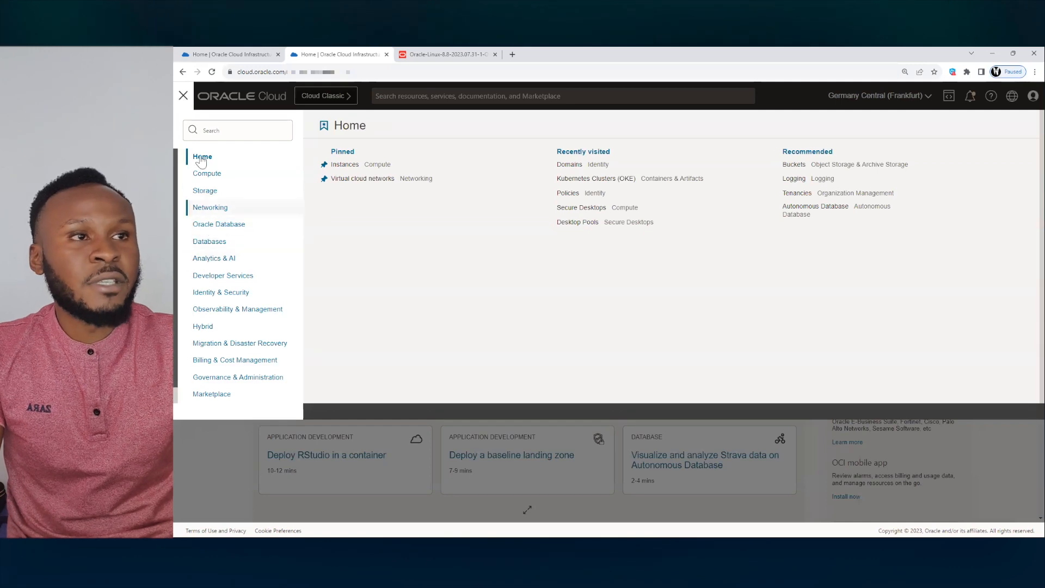
{"action": "left_click", "coordinate": [182, 97]}
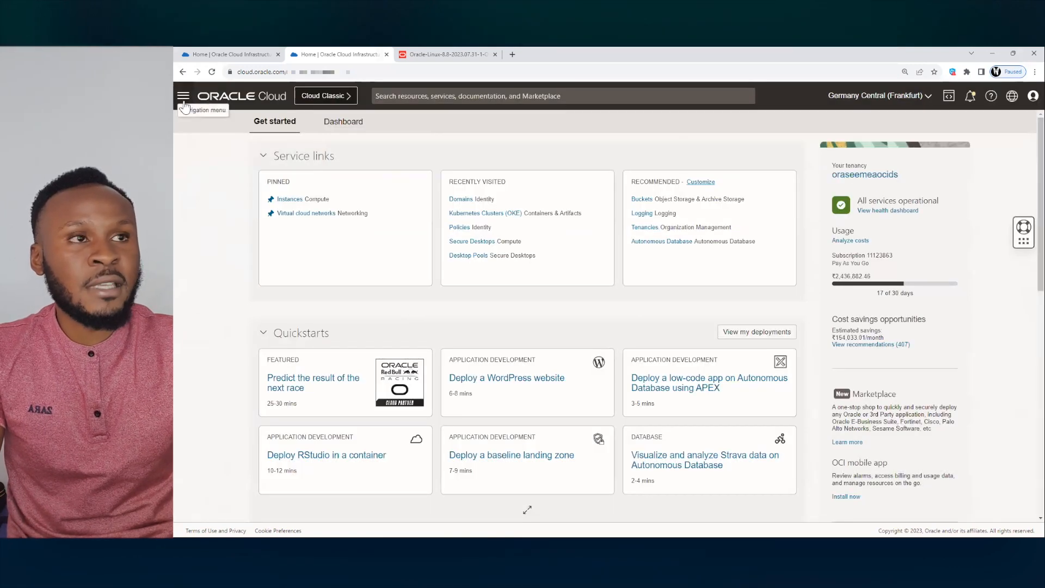
{"action": "left_click", "coordinate": [184, 104]}
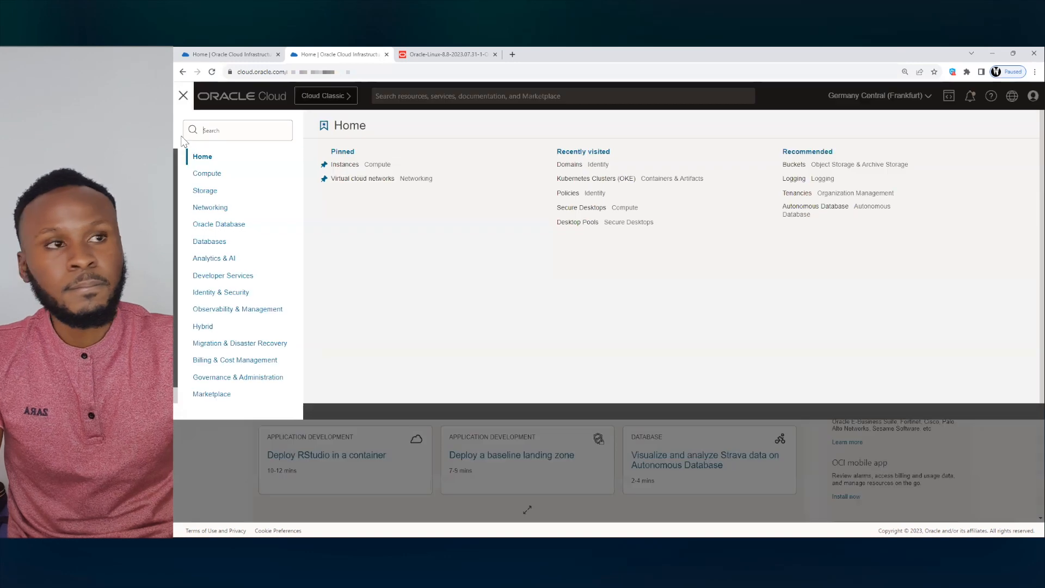
{"action": "left_click", "coordinate": [200, 278]}
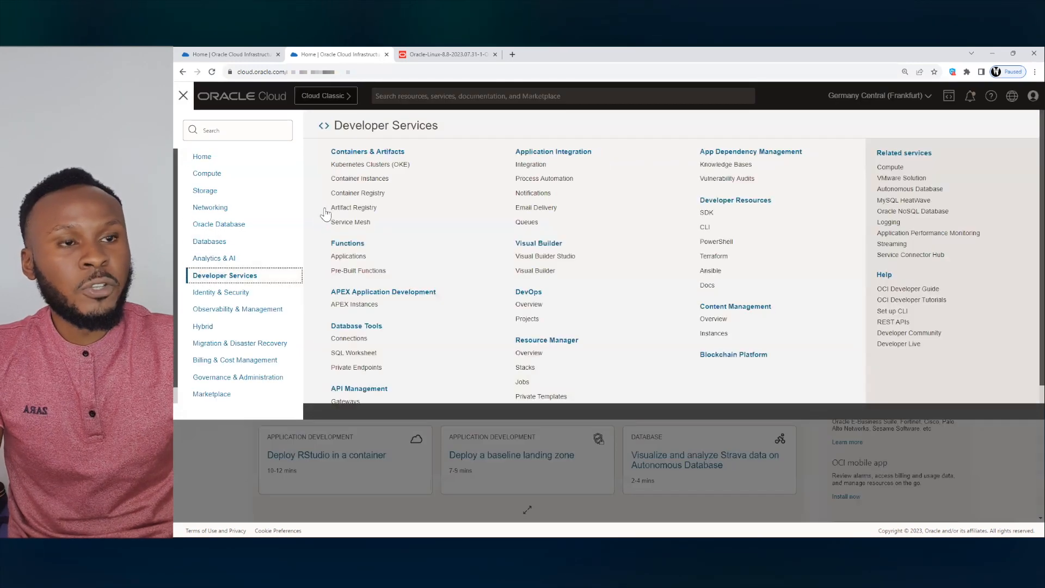
{"action": "left_click", "coordinate": [344, 165]}
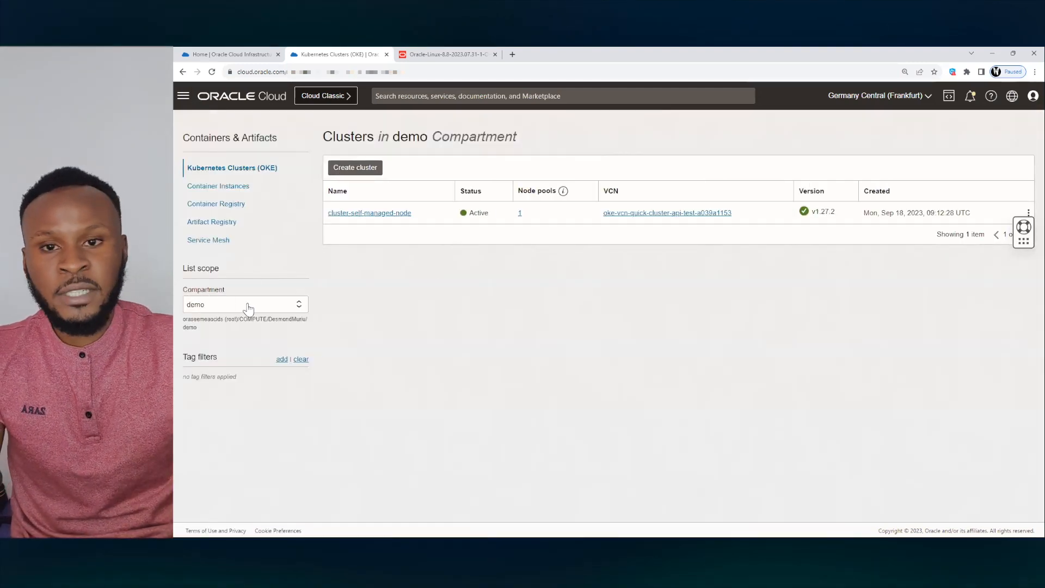
- Review the Quick create and Custom create cluster options without submitting, and open the details of cluster-self-managed-node
{"action": "left_click", "coordinate": [353, 170]}
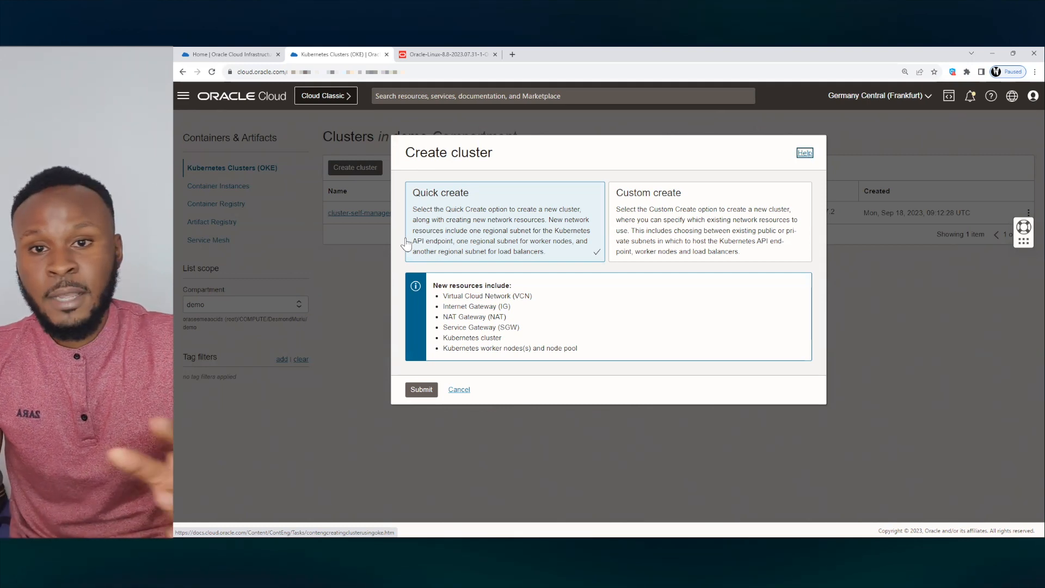
{"action": "left_click", "coordinate": [459, 390]}
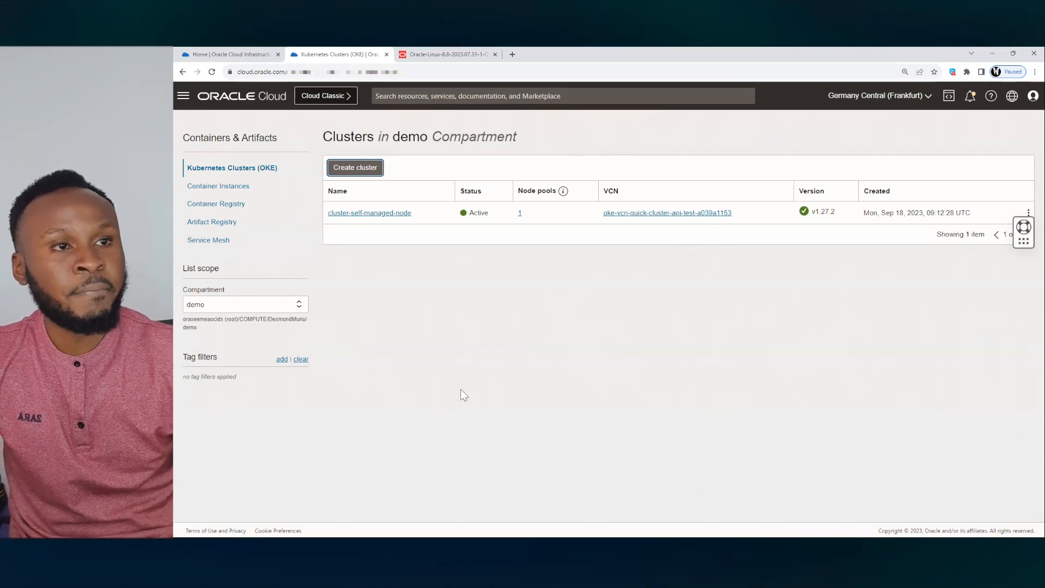
{"action": "left_click", "coordinate": [381, 213]}
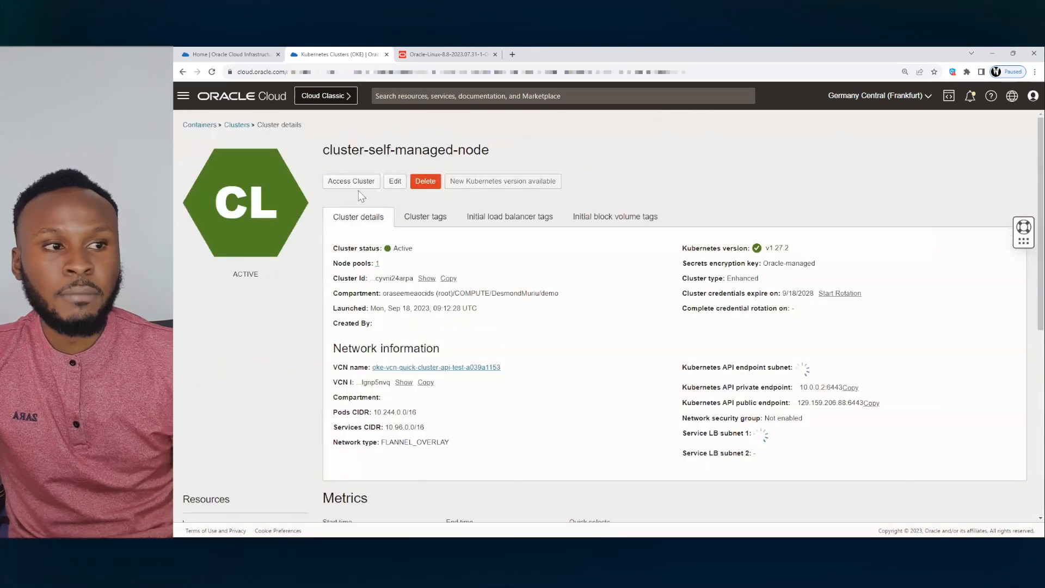
{"action": "left_click_drag", "start_coordinate": [315, 152], "coordinate": [497, 146]}
{"action": "left_click", "coordinate": [555, 168]}
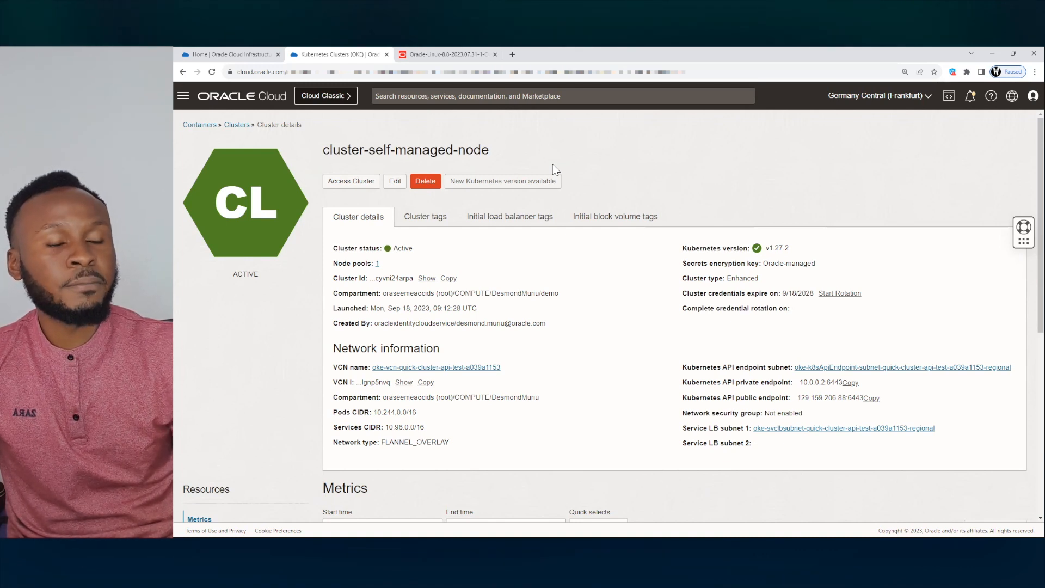
- Open the OKE_SELF_MANAGED_NODE_DG dynamic group in the OracleIdentityCloudService identity domain
{"action": "left_click", "coordinate": [185, 96]}
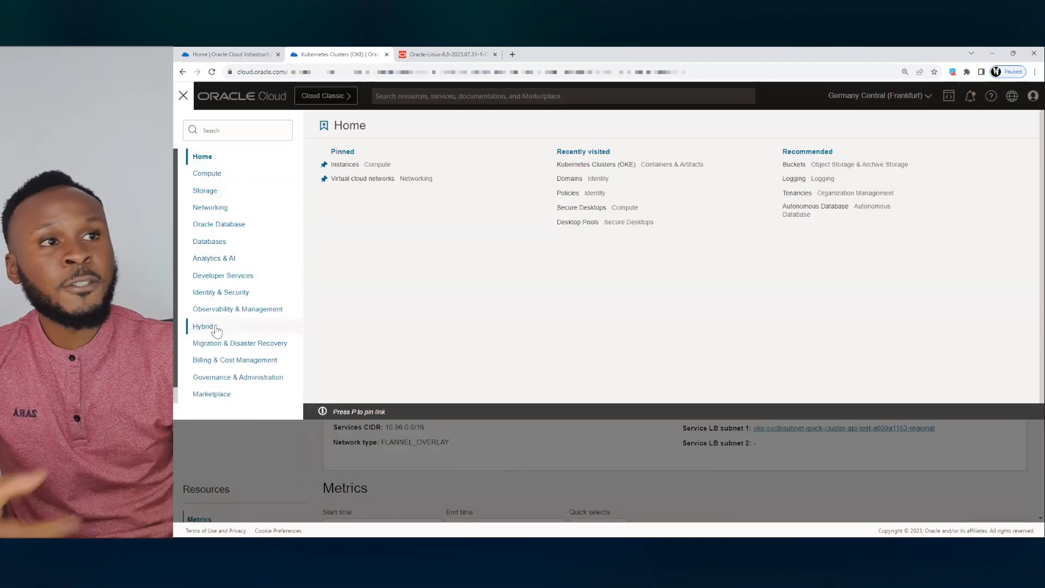
{"action": "left_click", "coordinate": [260, 290]}
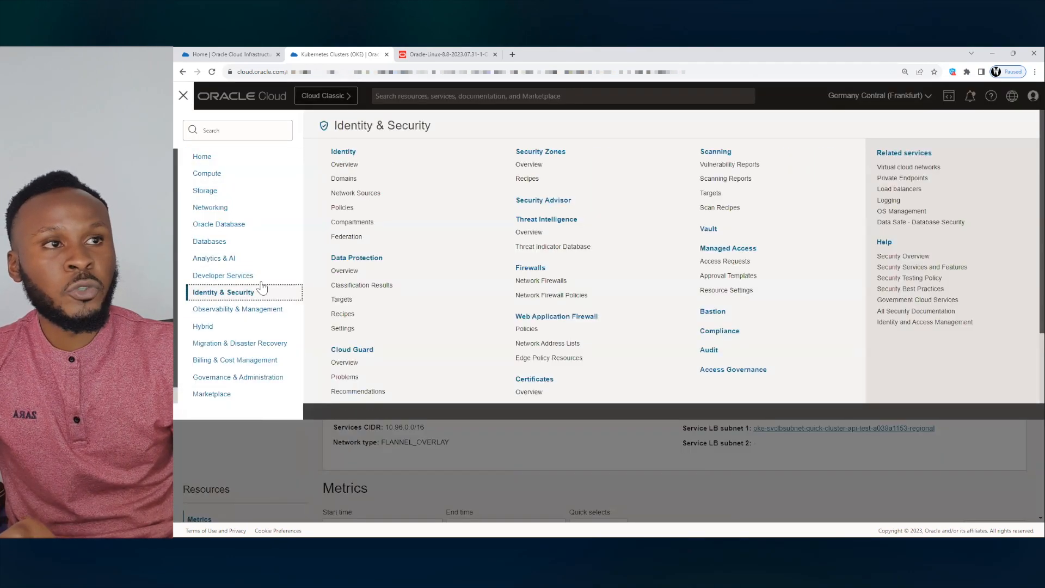
{"action": "left_click", "coordinate": [347, 179]}
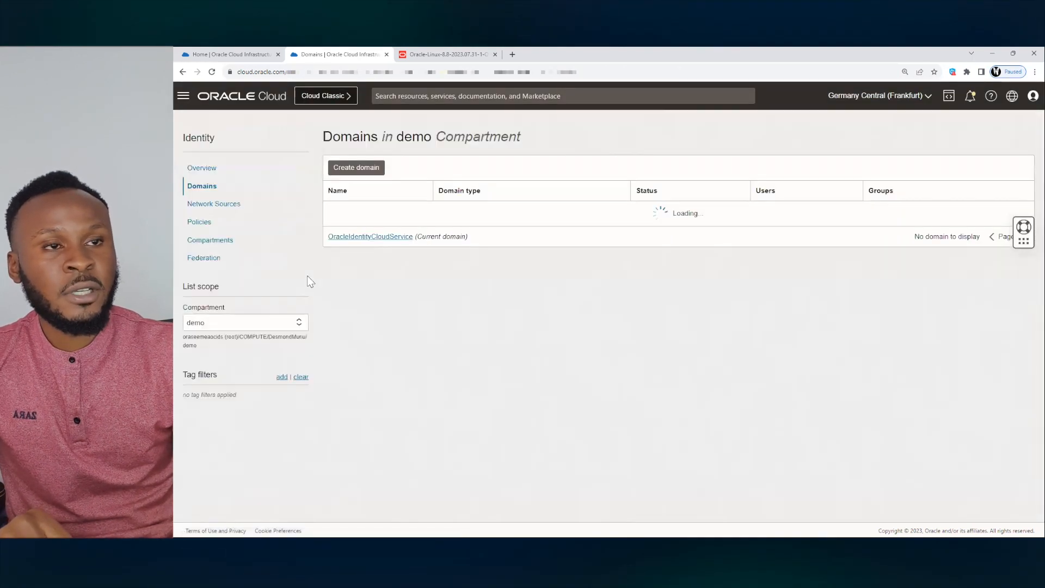
{"action": "left_click", "coordinate": [348, 238]}
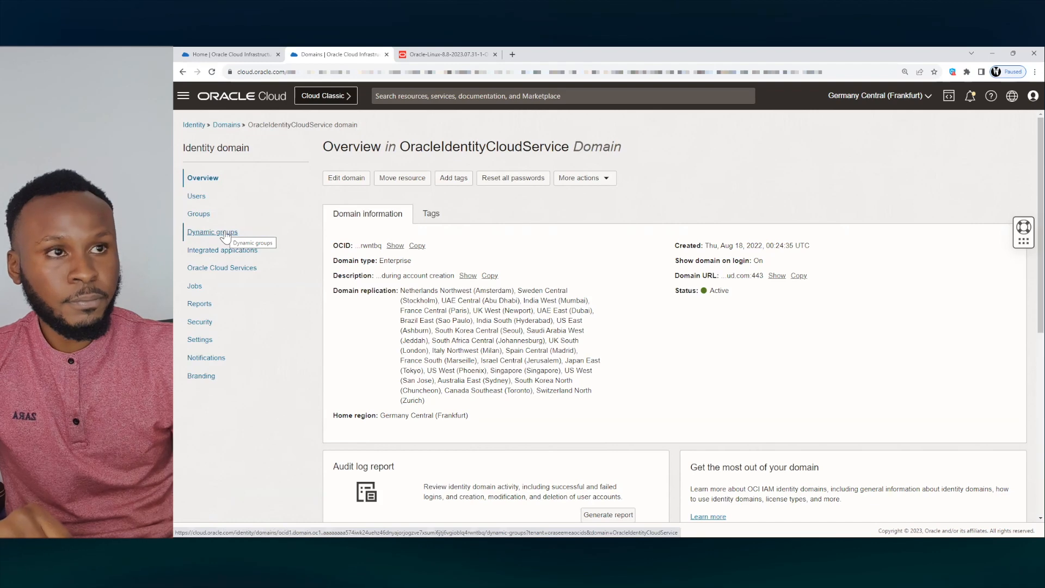
{"action": "left_click", "coordinate": [225, 234]}
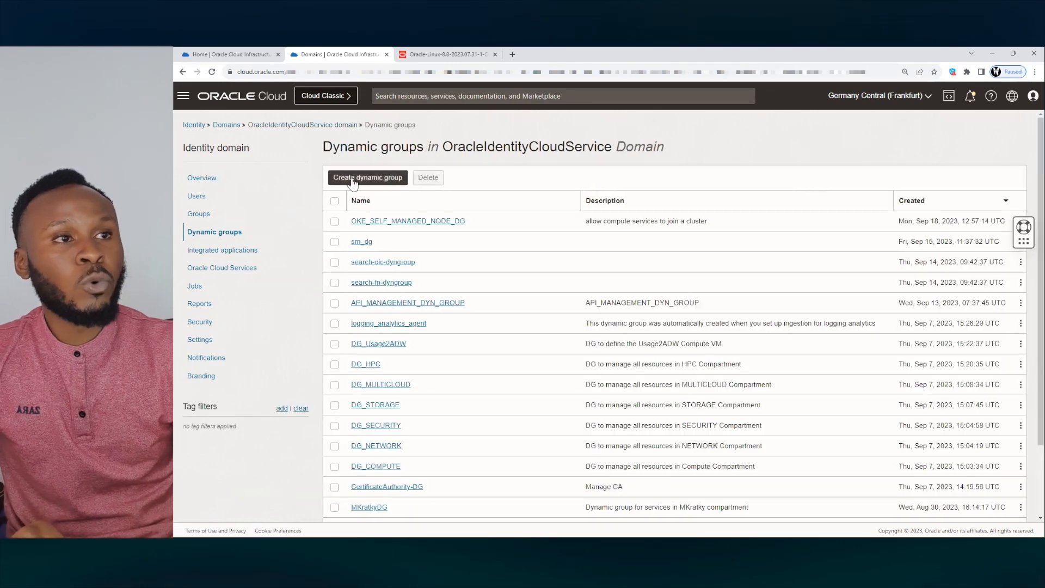
{"action": "left_click", "coordinate": [393, 221]}
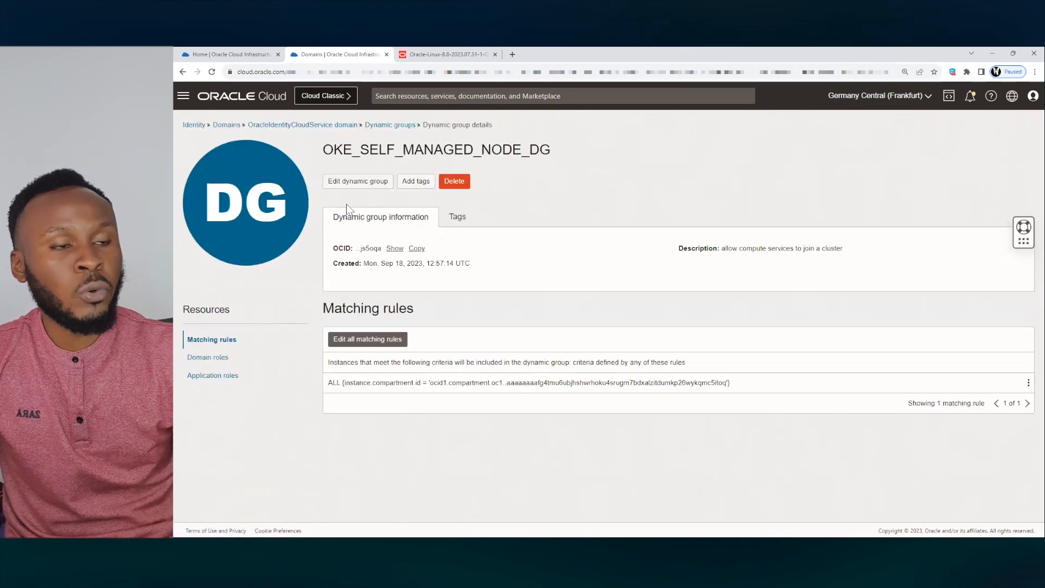
- Examine the dynamic group's name and its matching rule, including the instance compartment ID condition
{"action": "left_click_drag", "start_coordinate": [331, 151], "coordinate": [477, 148]}
{"action": "double_click", "coordinate": [477, 148]}
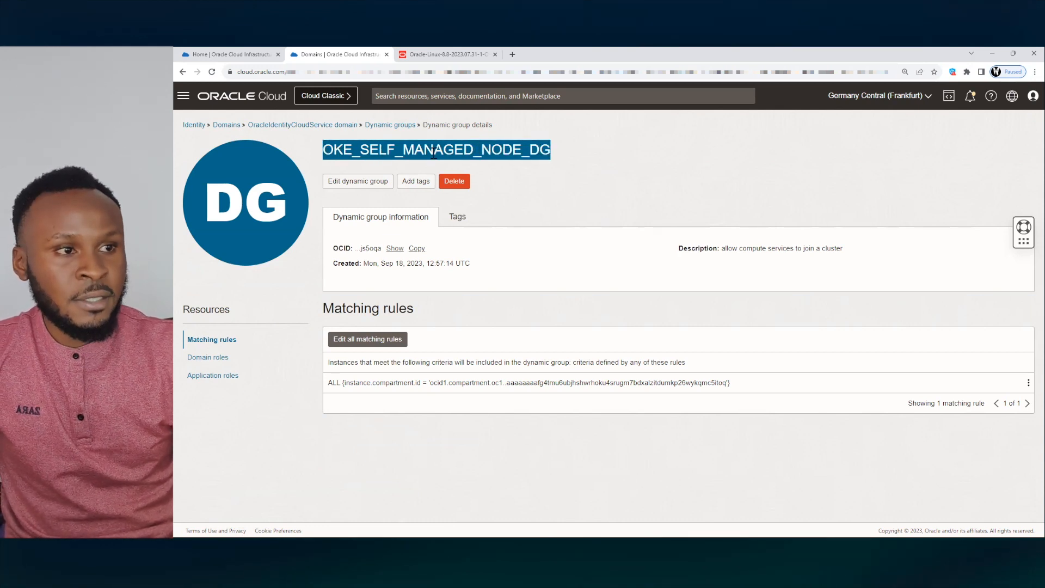
{"action": "left_click", "coordinate": [371, 148]}
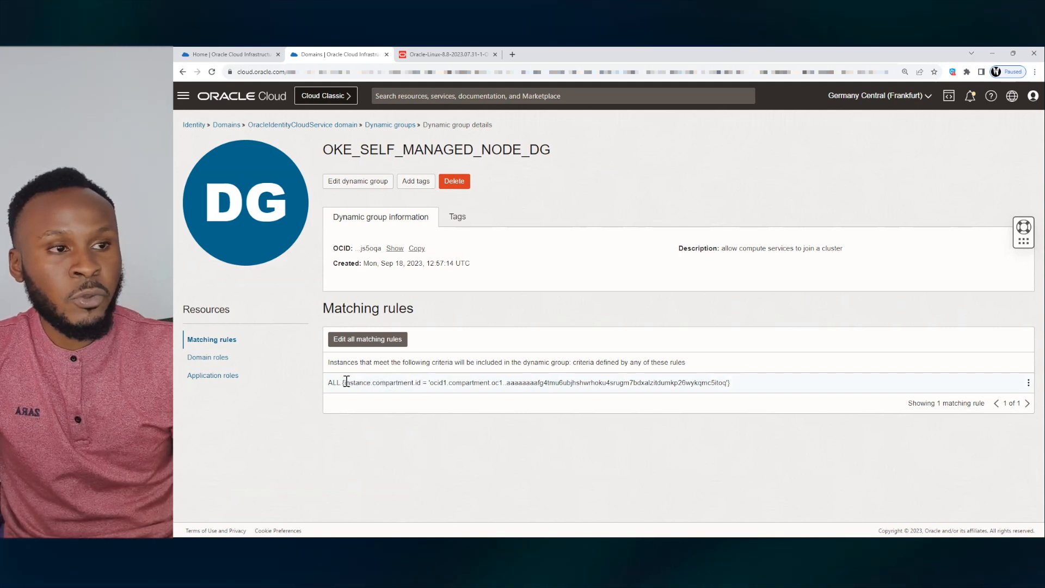
{"action": "left_click_drag", "start_coordinate": [330, 383], "coordinate": [423, 378]}
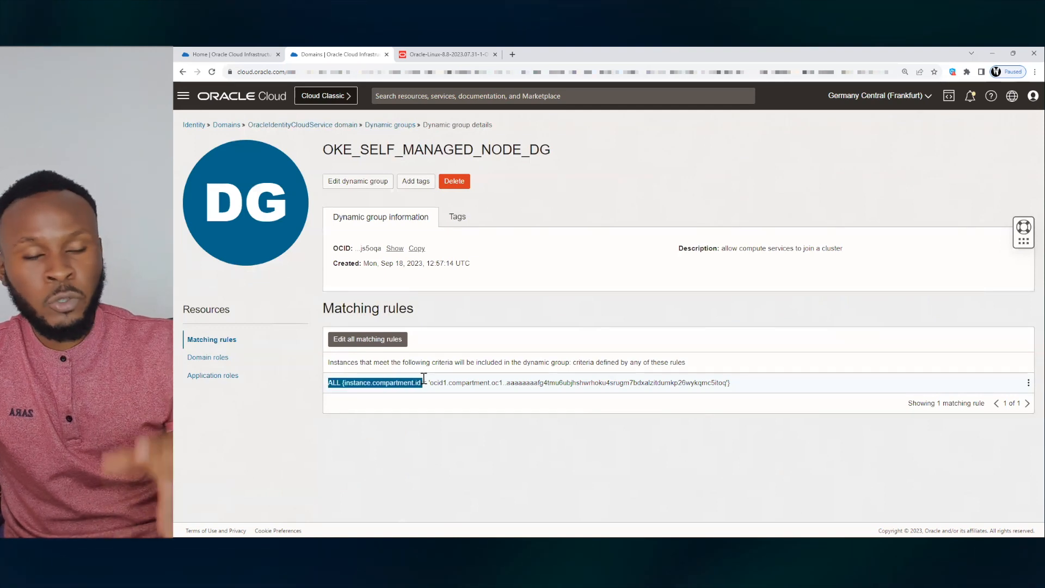
{"action": "left_click", "coordinate": [358, 386]}
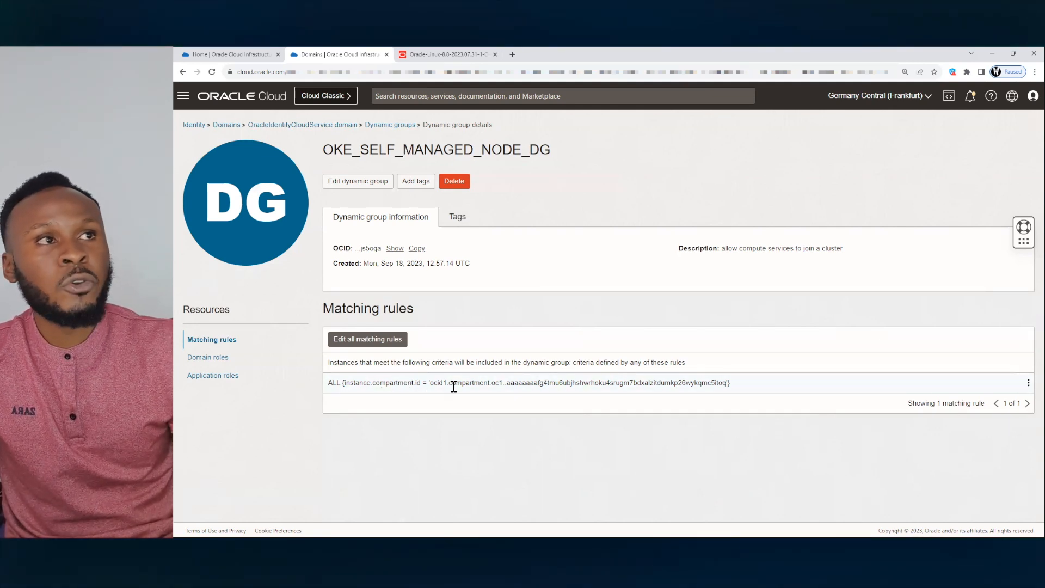
{"action": "left_click_drag", "start_coordinate": [433, 385], "coordinate": [677, 390]}
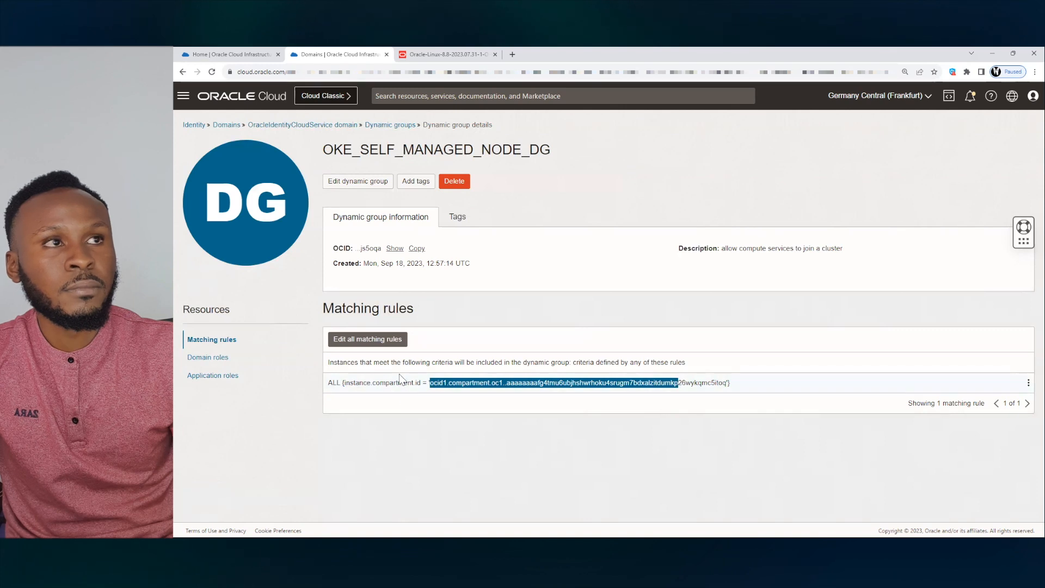
- Locate the demo compartment's OCID in a separate Identity tab, going through the COMPUTE compartment, and return to the dynamic group
{"action": "right_click", "coordinate": [194, 130]}
{"action": "left_click", "coordinate": [211, 131]}
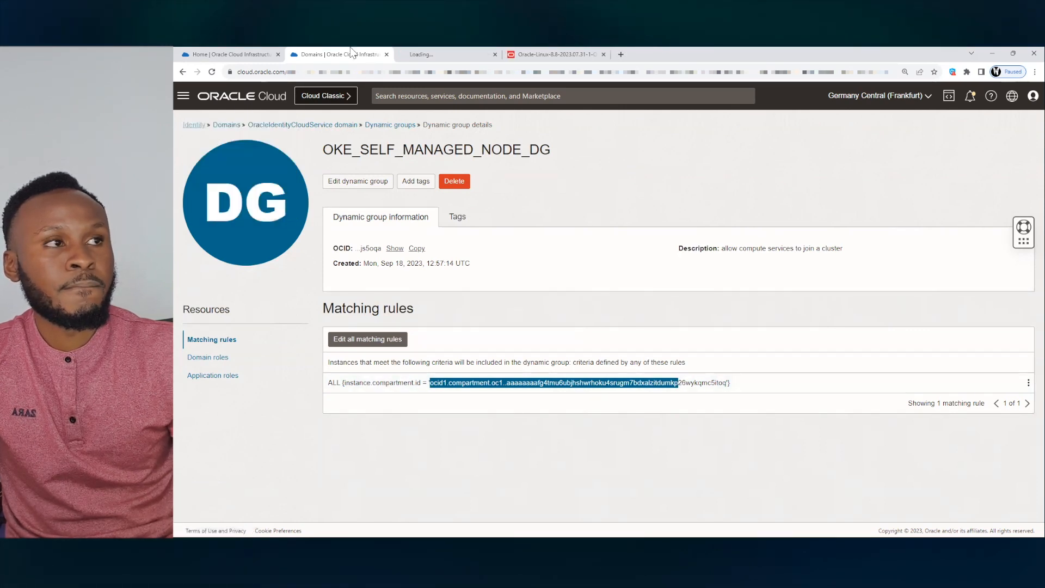
{"action": "left_click", "coordinate": [430, 51]}
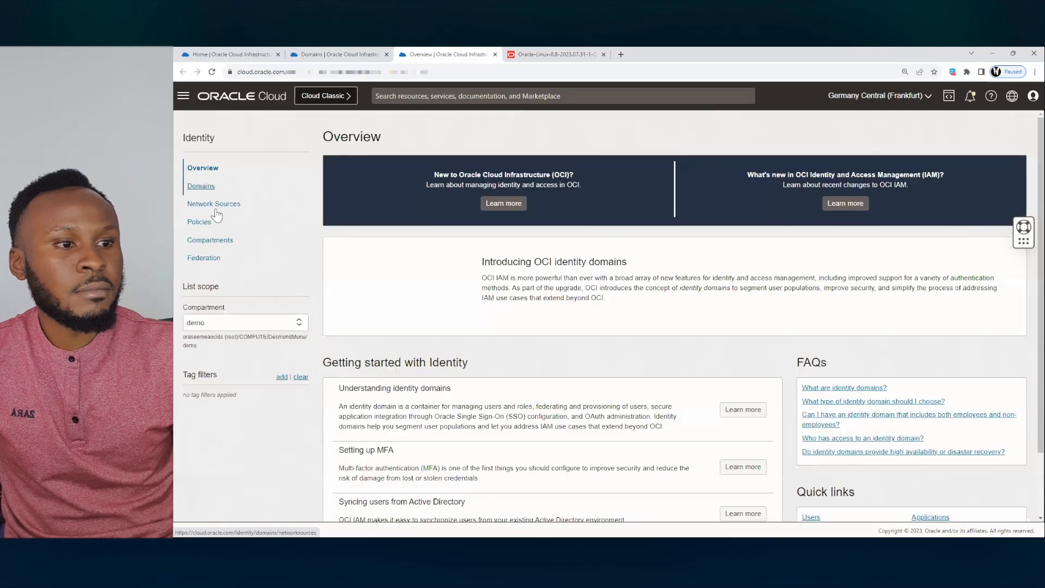
{"action": "left_click", "coordinate": [210, 241]}
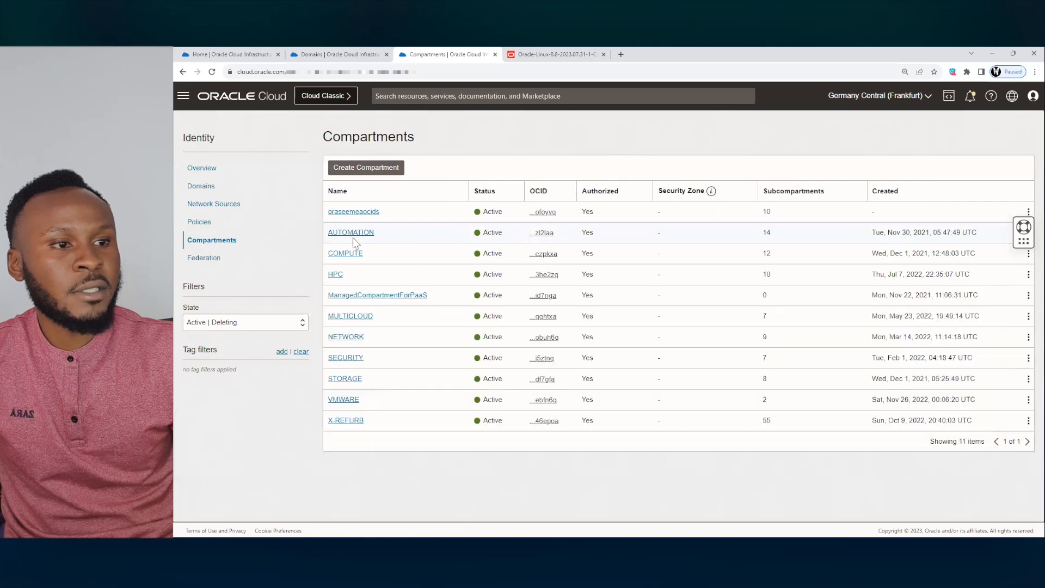
{"action": "left_click", "coordinate": [345, 254]}
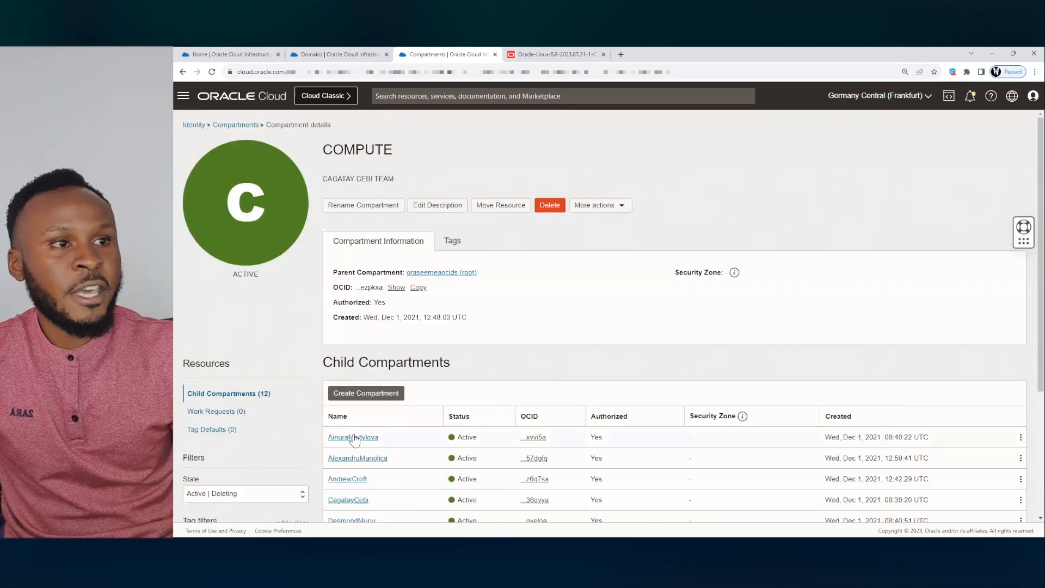
{"action": "left_click", "coordinate": [351, 520]}
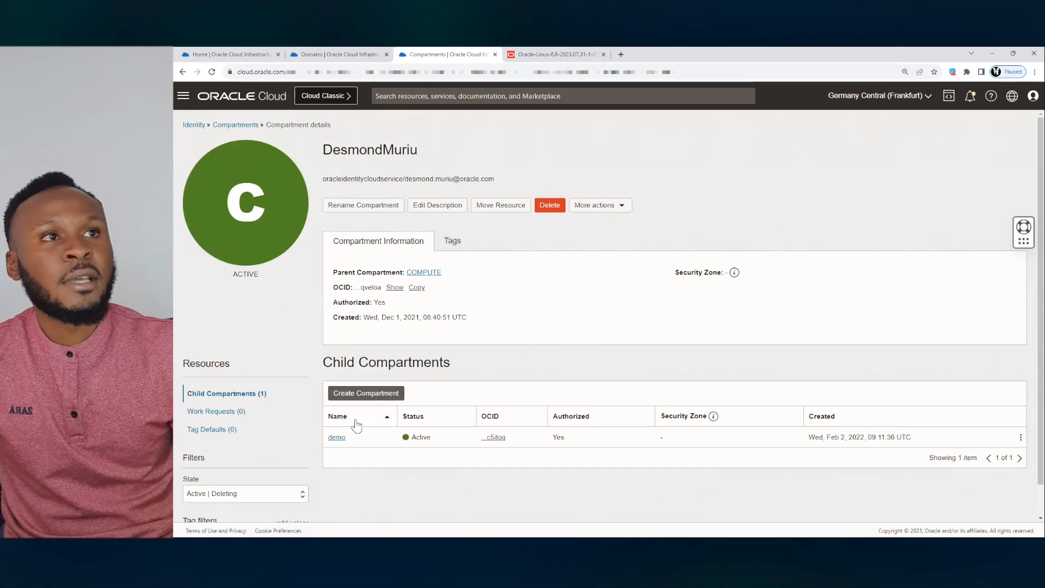
{"action": "left_click", "coordinate": [337, 437]}
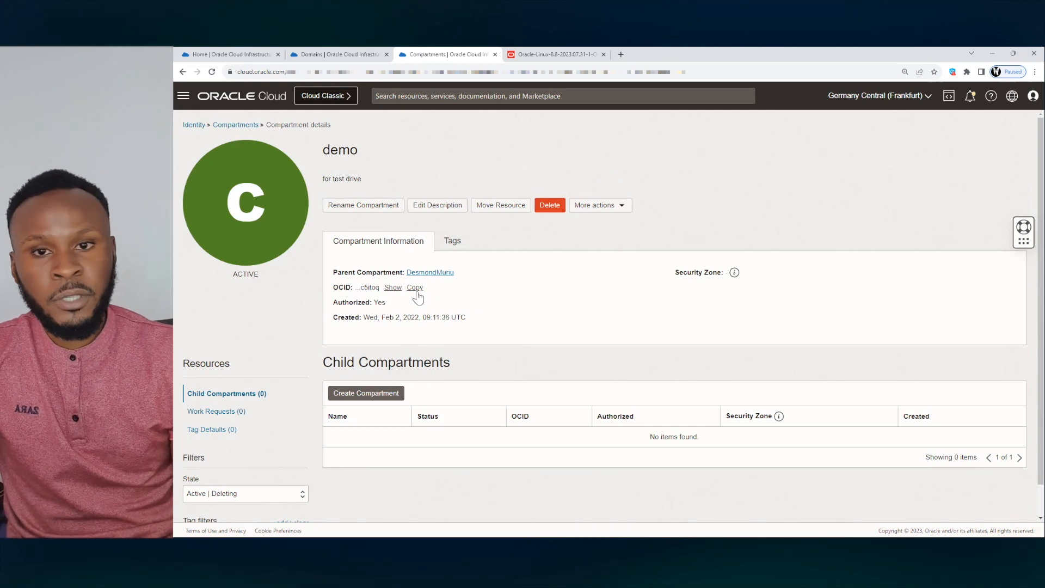
{"action": "left_click", "coordinate": [343, 54]}
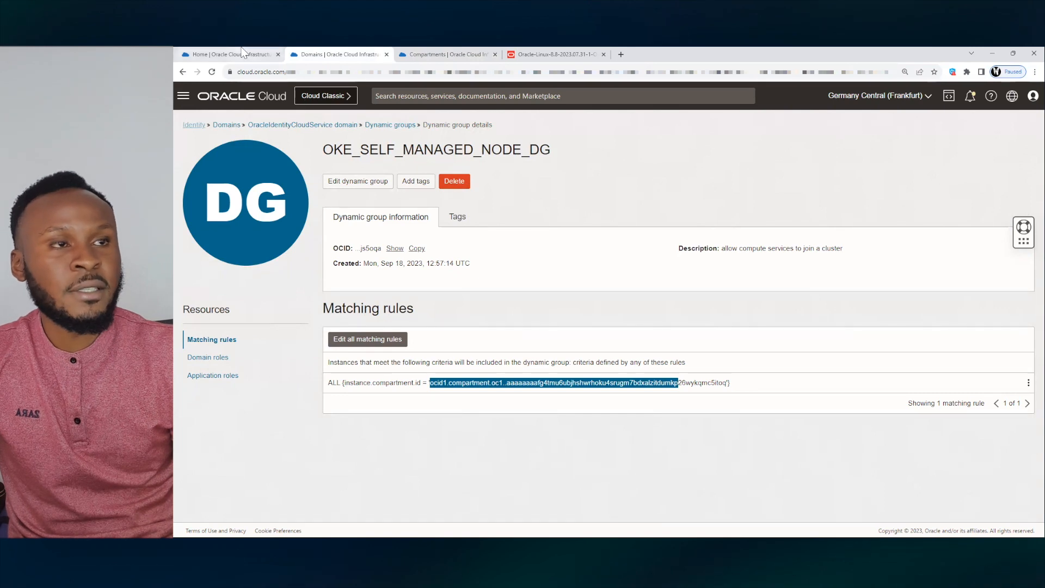
- Open the Identity policies for the demo compartment and start creating a new policy
{"action": "left_click", "coordinate": [417, 53]}
{"action": "left_click", "coordinate": [191, 125]}
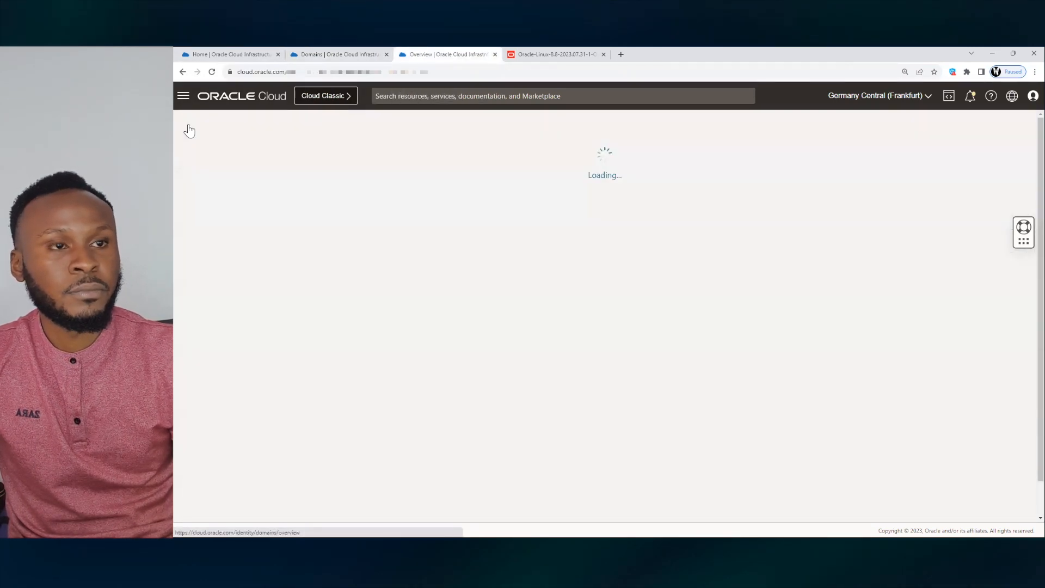
{"action": "left_click", "coordinate": [211, 224]}
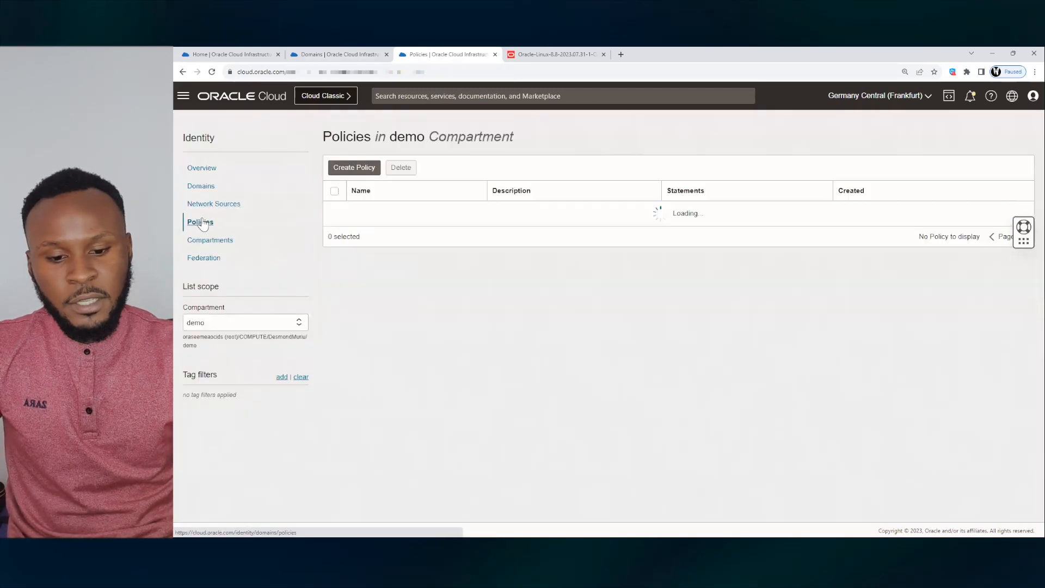
{"action": "left_click", "coordinate": [348, 168]}
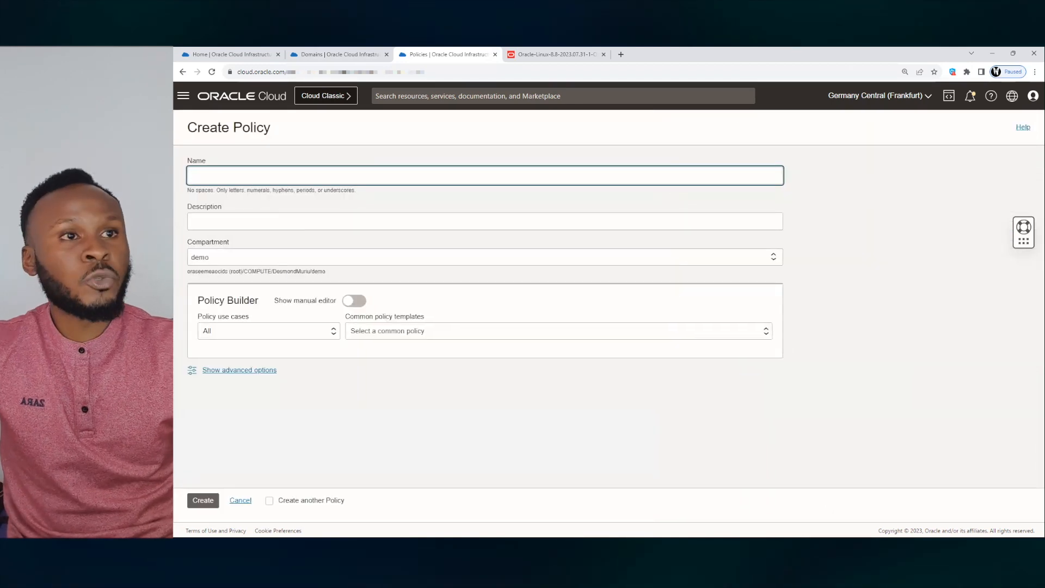
- Name the new policy oci_self_managed_nodes_policy
{"action": "key", "text": "alt+Tab"}
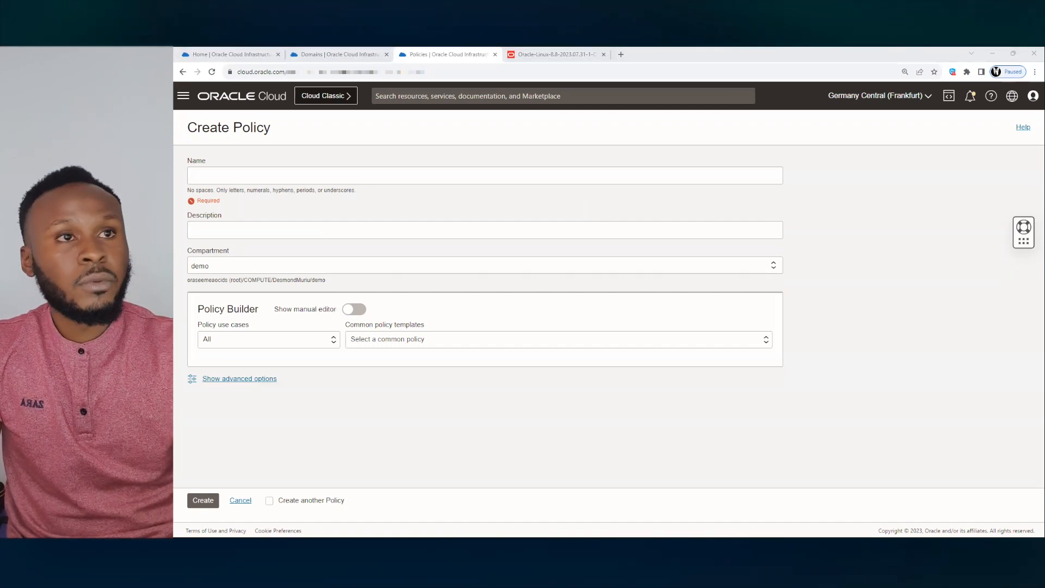
{"action": "left_click", "coordinate": [227, 177]}
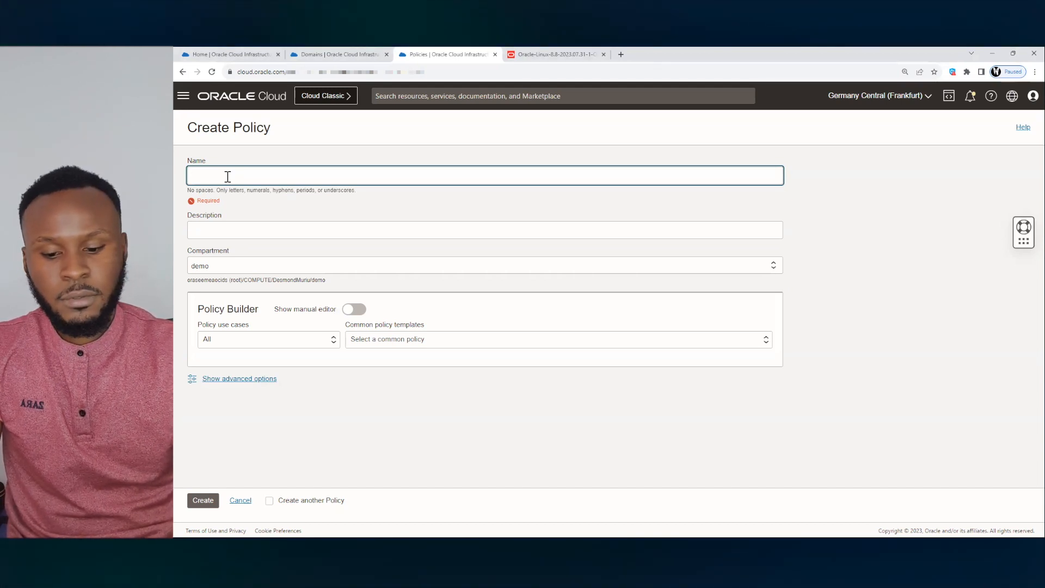
{"action": "type", "text": "oci_"}
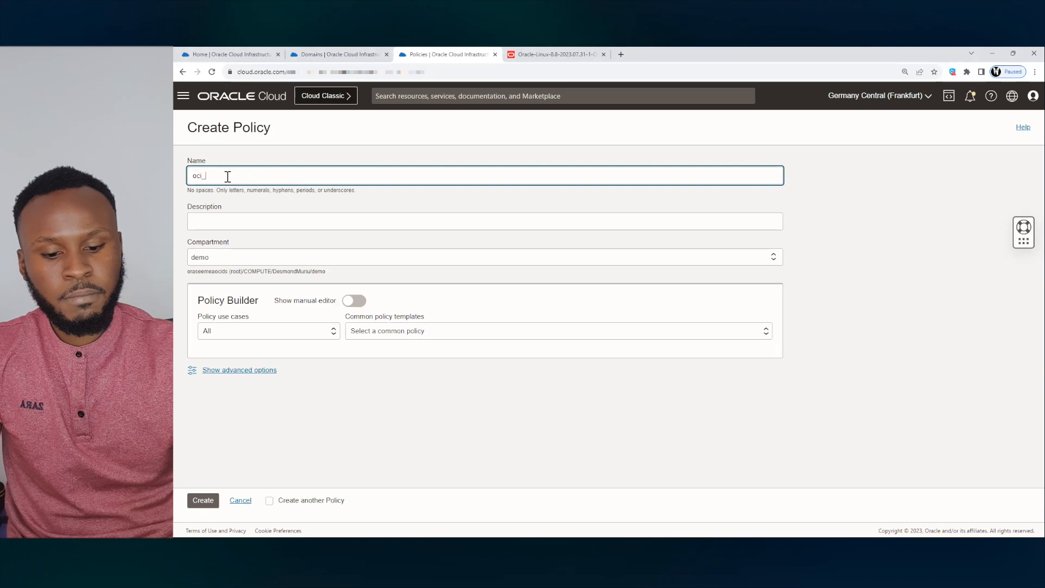
{"action": "type", "text": "self_"}
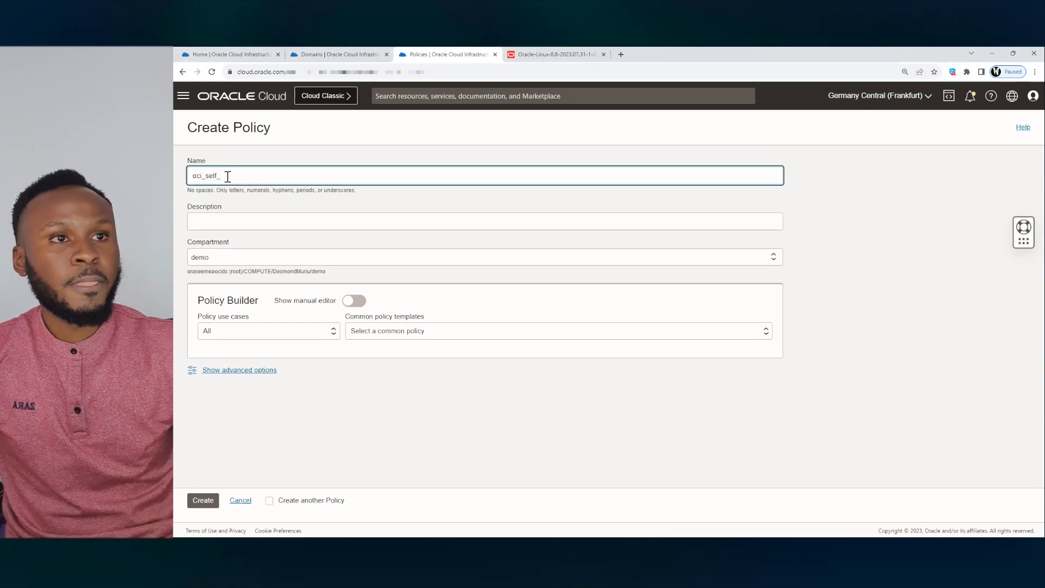
{"action": "type", "text": "managed"}
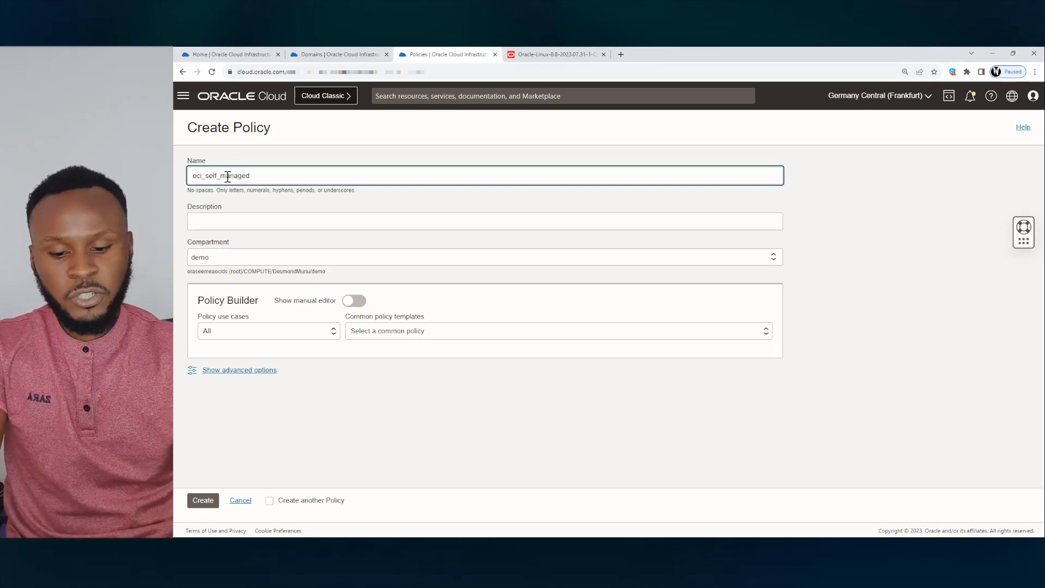
{"action": "type", "text": "_nodes"}
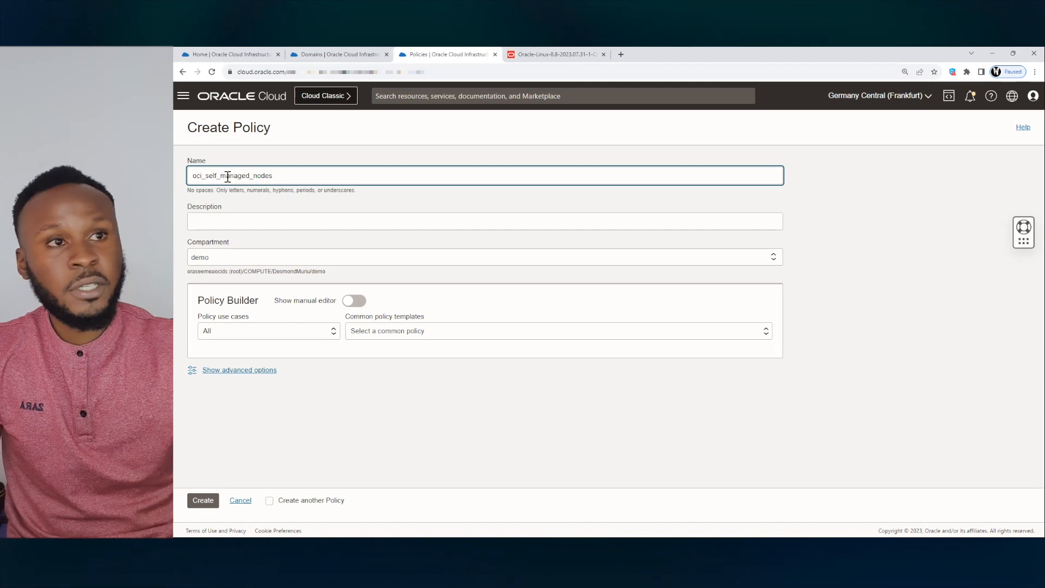
{"action": "type", "text": "_policy"}
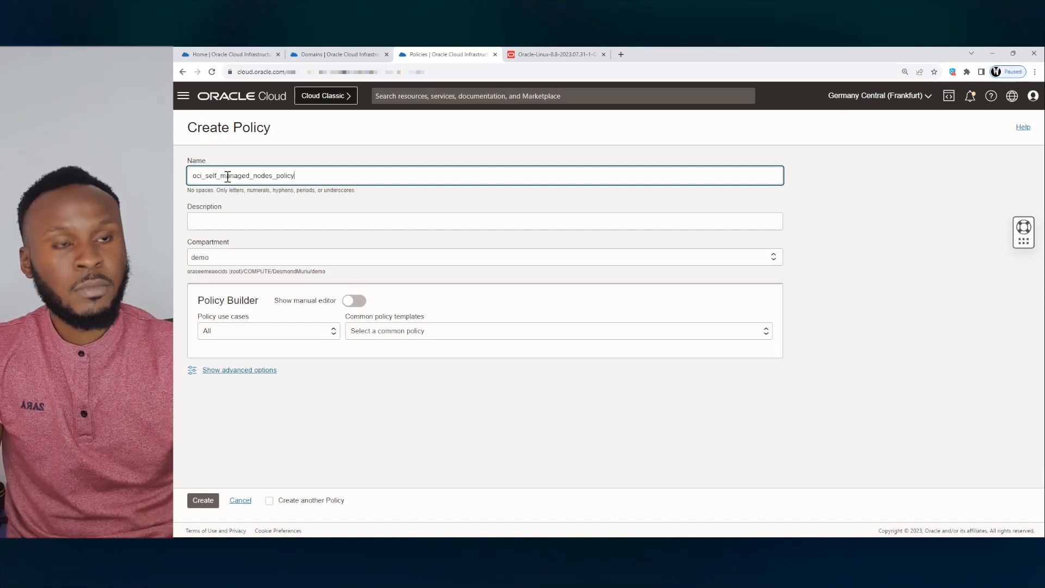
- Enter the policy description "policy to allow compute instances to join a cluster"
{"action": "left_click", "coordinate": [202, 221]}
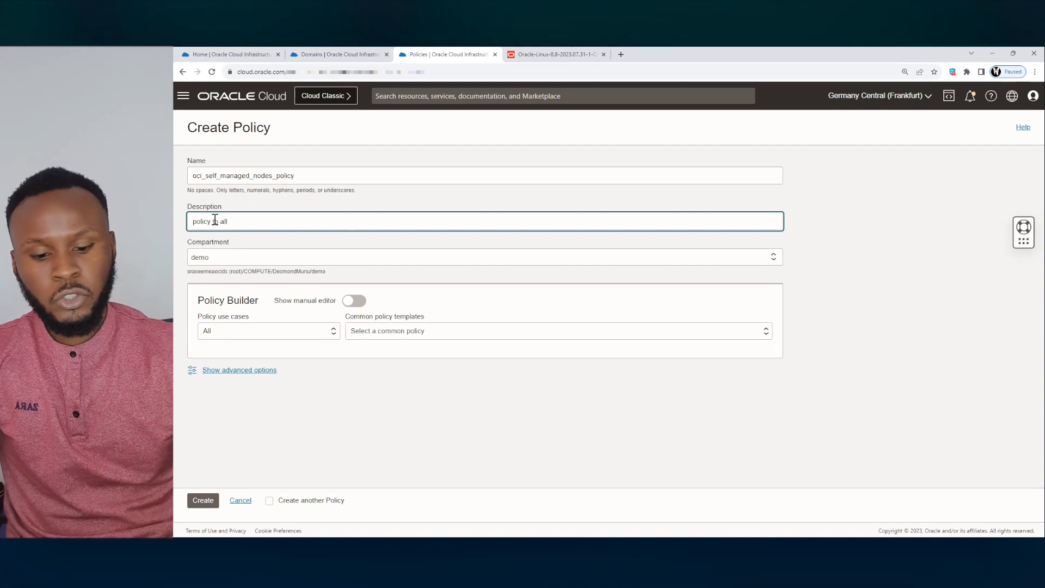
{"action": "type", "text": "comp"}
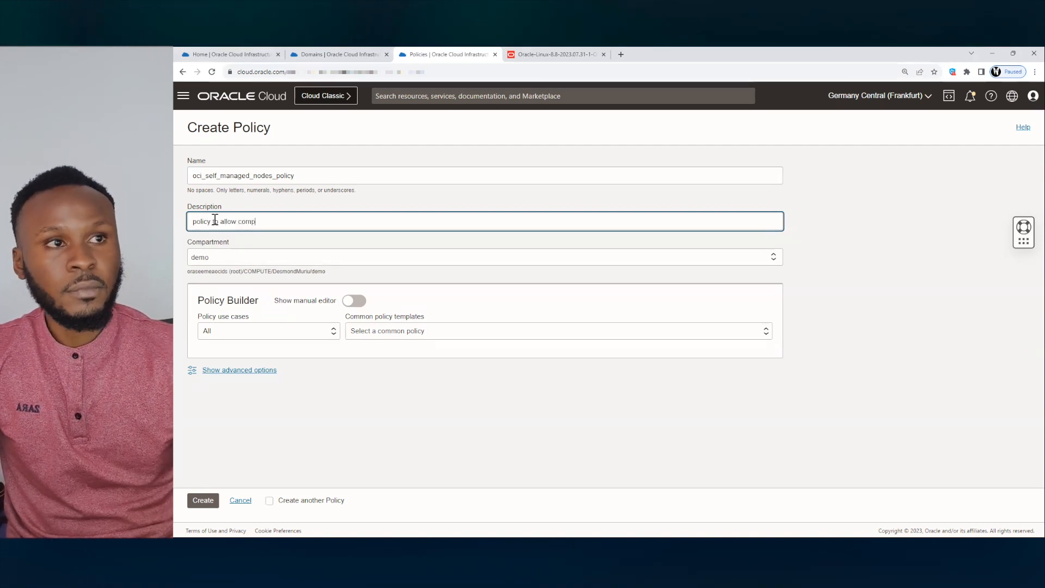
{"action": "type", "text": "ute instances to"}
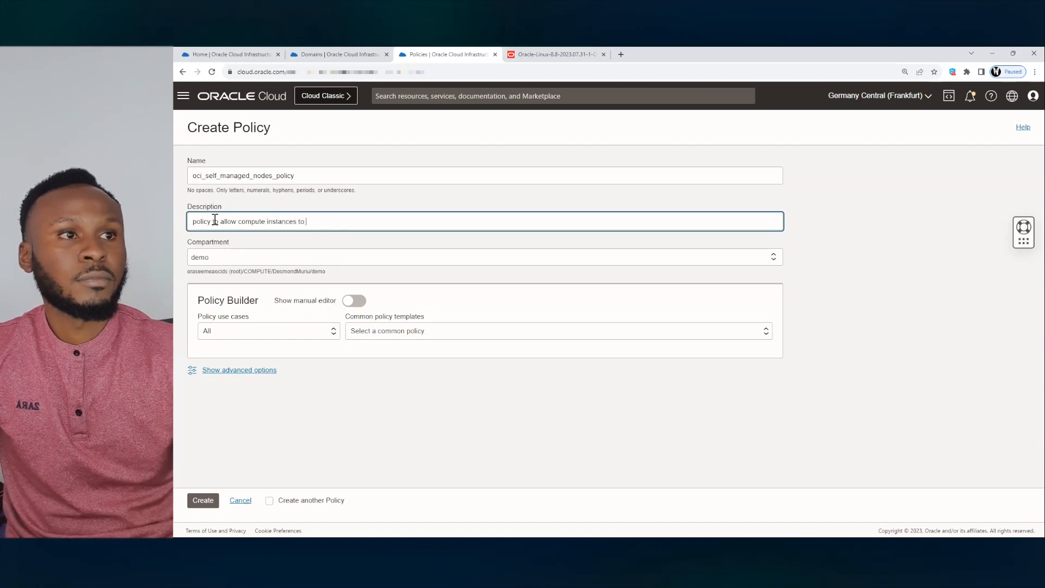
{"action": "type", "text": " join a "}
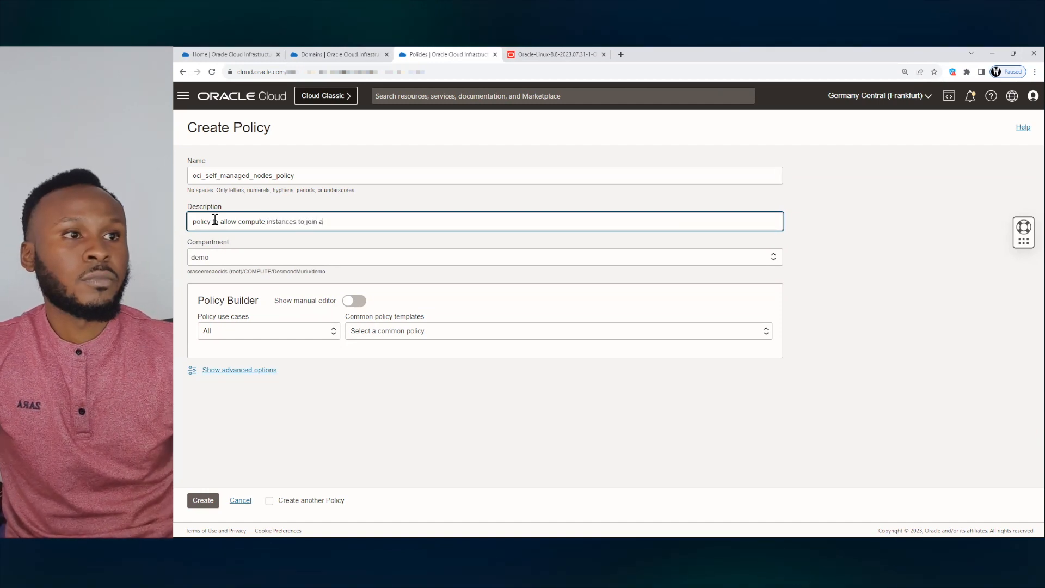
{"action": "type", "text": "cl"}
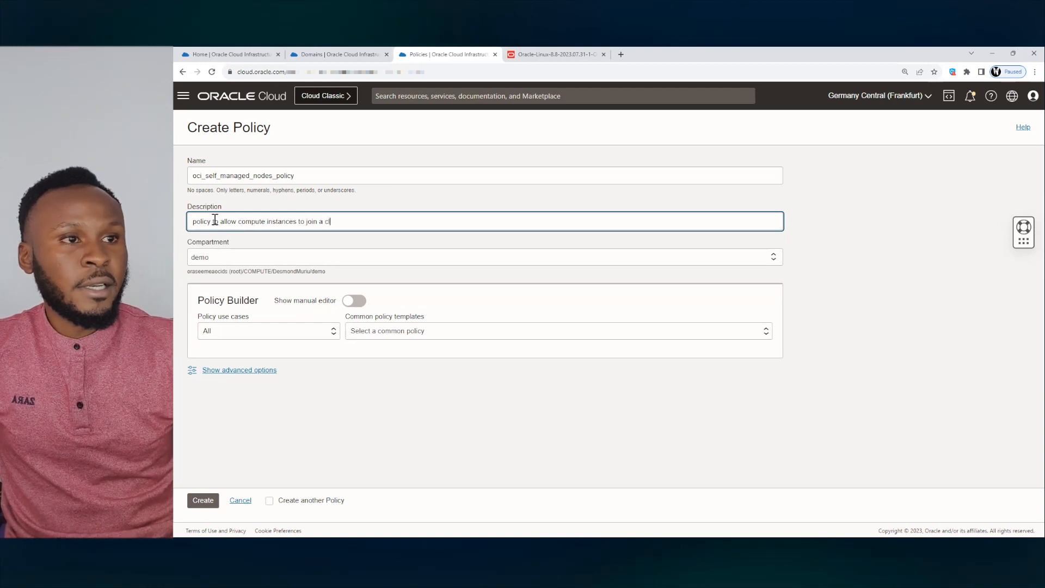
{"action": "type", "text": "utser"}
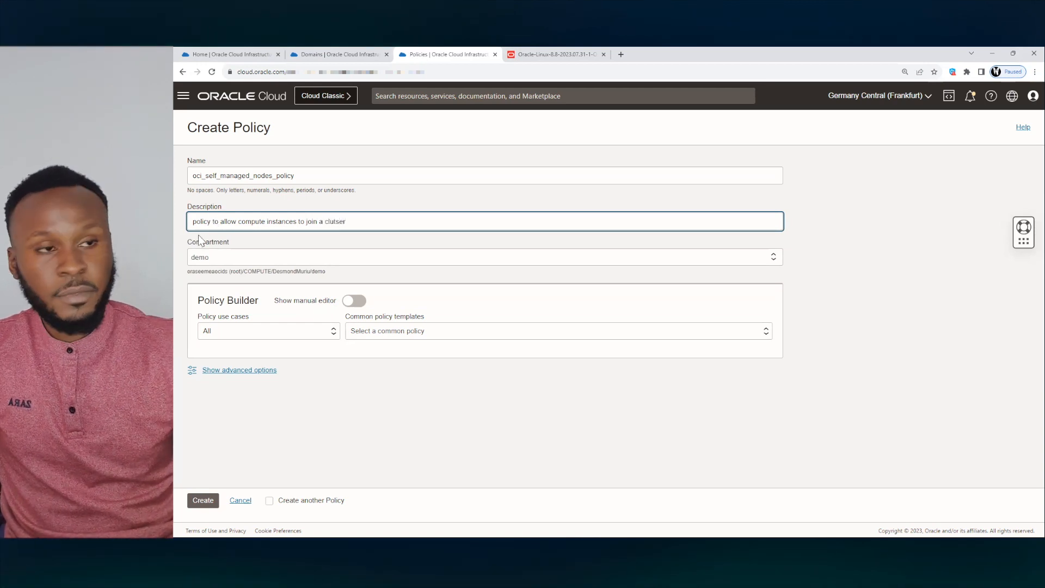
{"action": "key", "text": "BackSpace"}
{"action": "key", "text": "BackSpace"}
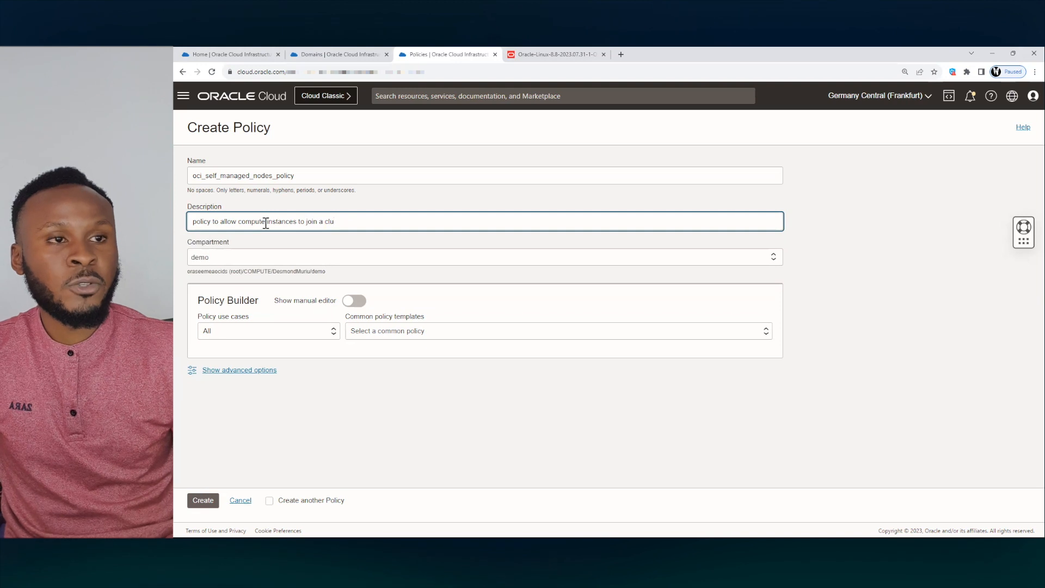
- Enable the manual policy editor and enter "Allow dynamic-group 'OracleIdentityCloudService'/'OKE_SELF_MANAGED_NODE_DG' to {CLUSTER_JOIN} in compartment demo"
{"action": "left_click", "coordinate": [354, 303]}
{"action": "left_click", "coordinate": [294, 320]}
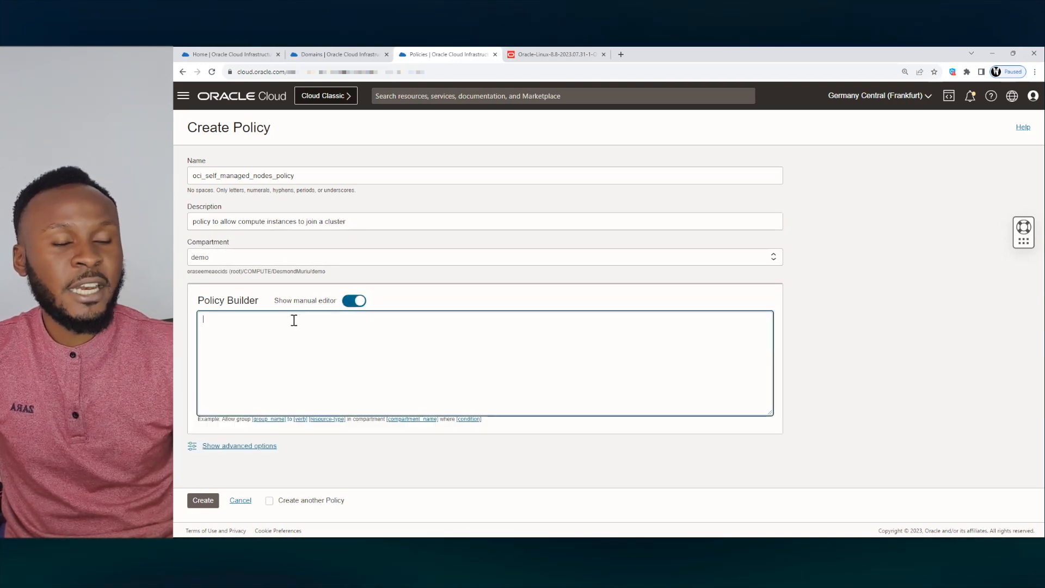
{"action": "type", "text": "Allow dynamic-group 'OracleIdentityCloudService'/'OKE_SELF_MANAGED_NODE_DG' to {CLUSTER_JOIN} in compartment demo"}
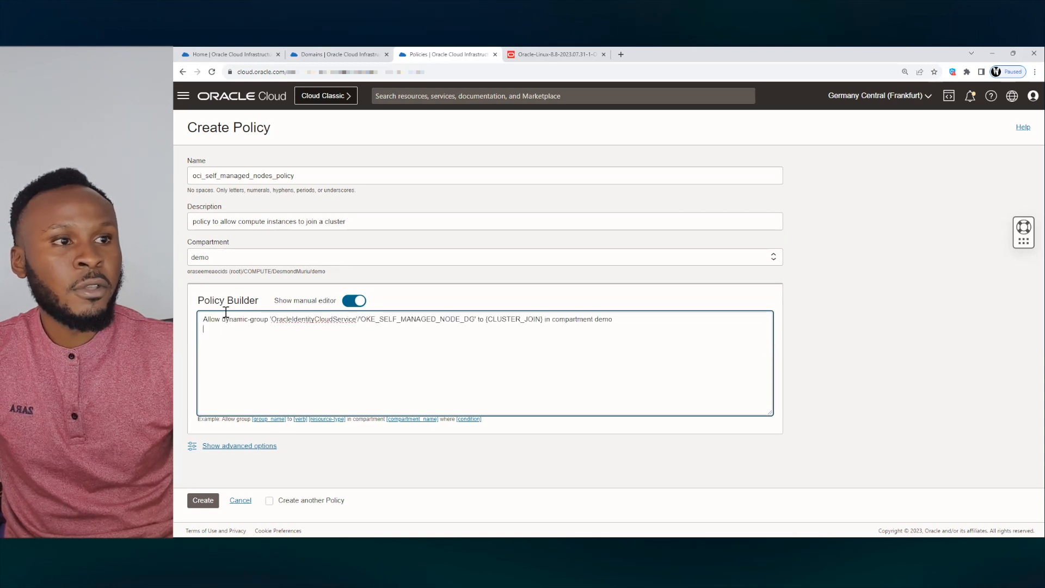
- Review the identity domain, dynamic group, permission and compartment in the policy statement, and cancel the policy creation
{"action": "left_click_drag", "start_coordinate": [204, 320], "coordinate": [250, 321]}
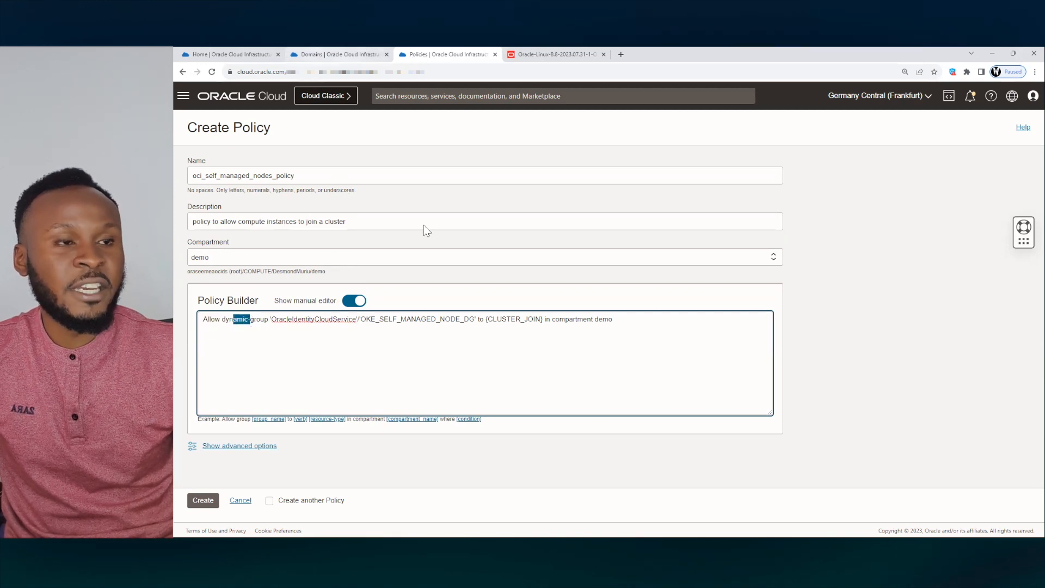
{"action": "left_click", "coordinate": [274, 318]}
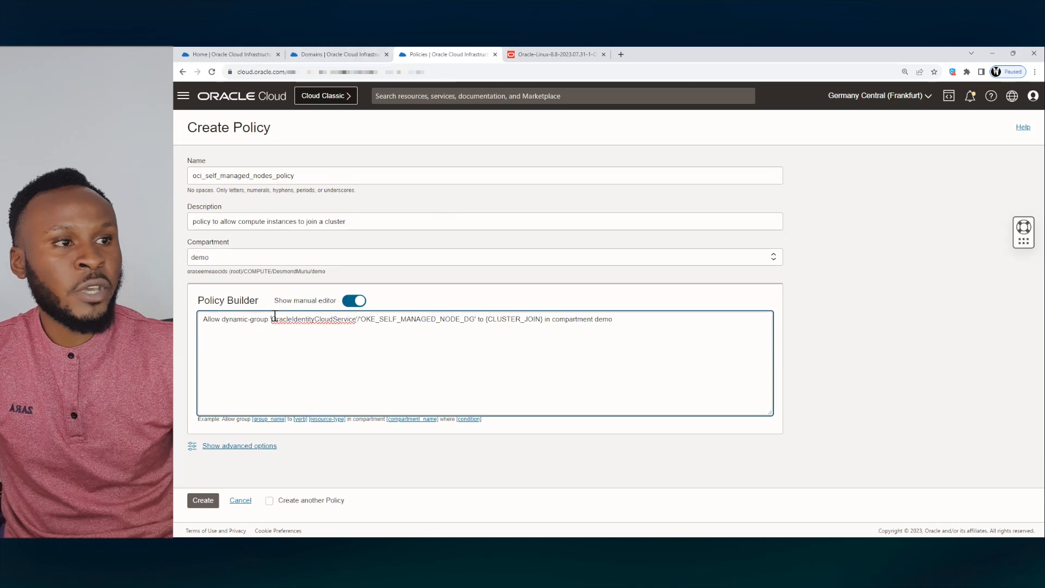
{"action": "left_click_drag", "start_coordinate": [274, 318], "coordinate": [474, 319]}
{"action": "left_click", "coordinate": [372, 320]}
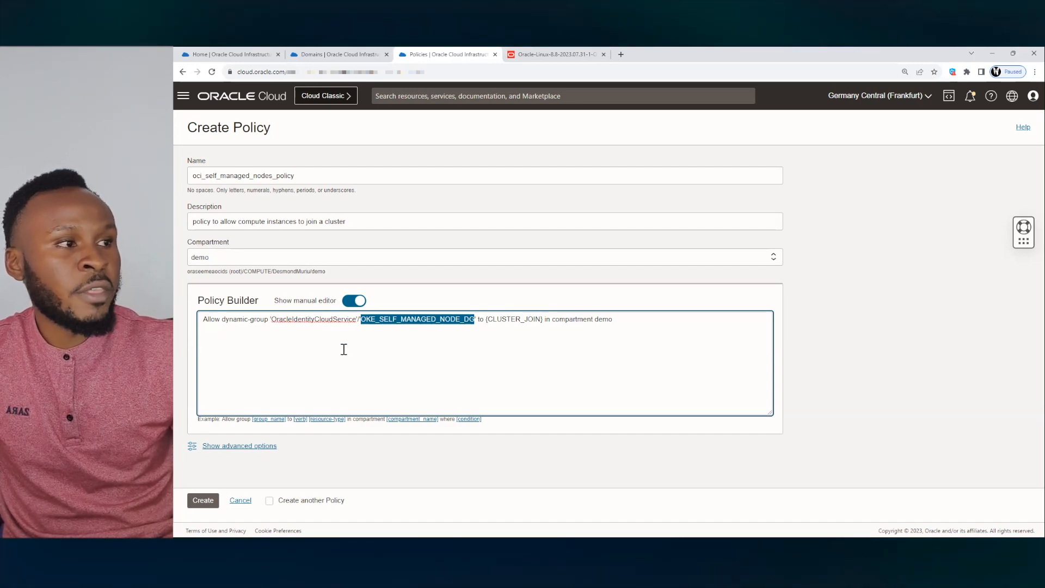
{"action": "key", "text": "ctrl+plus"}
{"action": "key", "text": "ctrl+plus"}
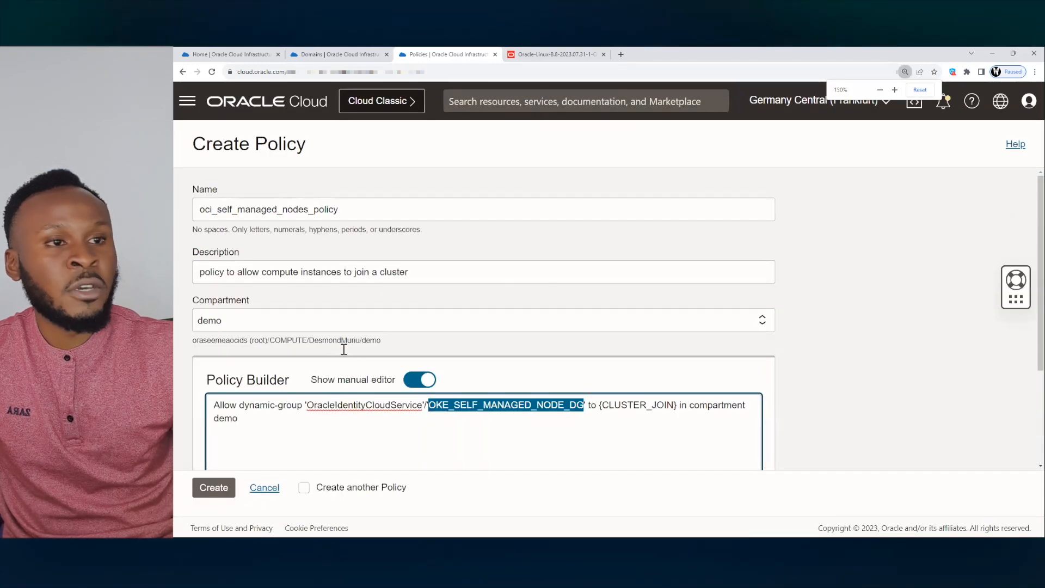
{"action": "left_click_drag", "start_coordinate": [1038, 273], "coordinate": [1038, 322]}
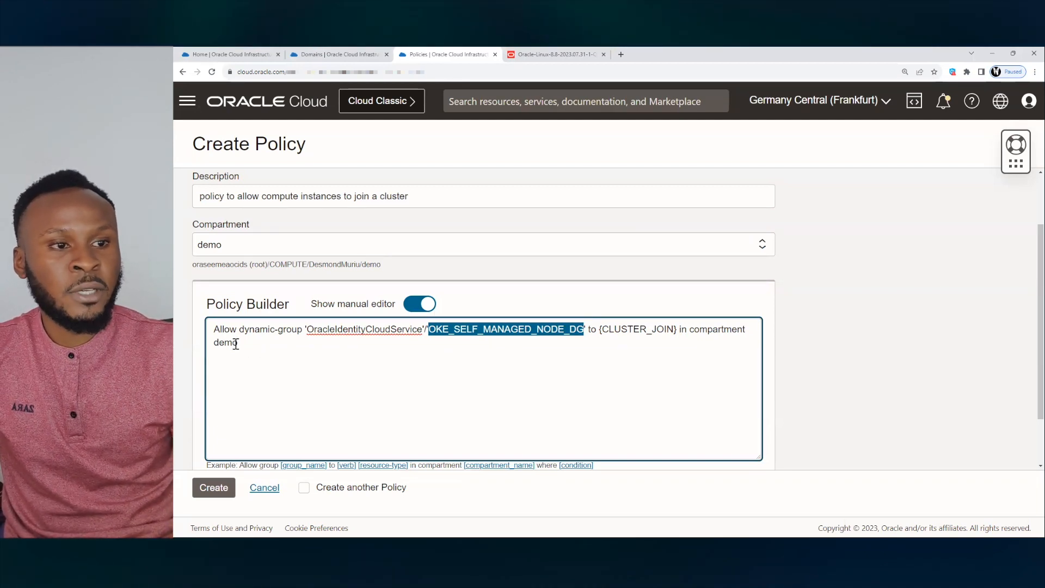
{"action": "left_click", "coordinate": [264, 488]}
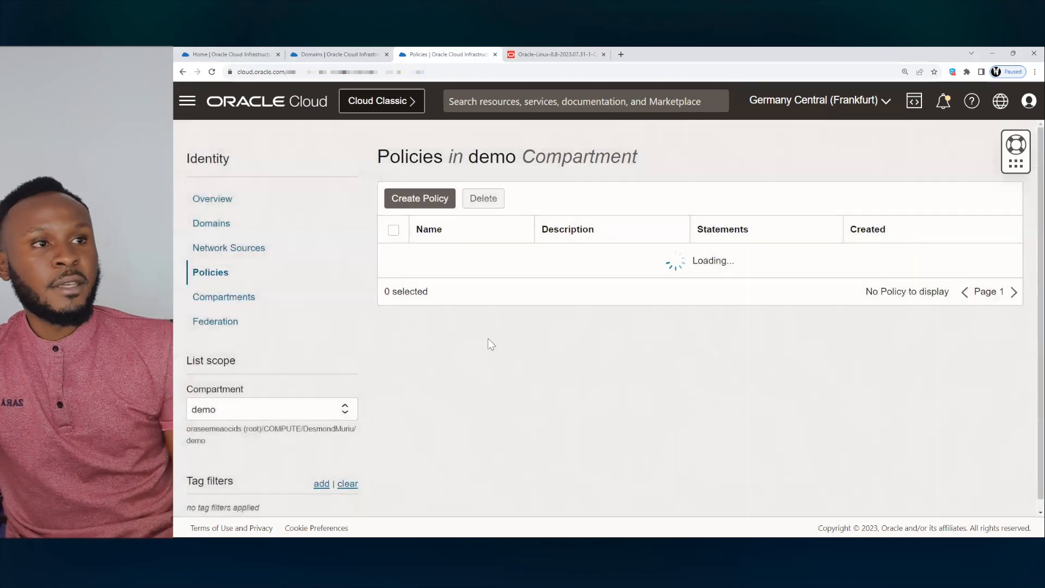
- Open the list of Compute instances in the demo compartment
{"action": "left_click", "coordinate": [187, 101]}
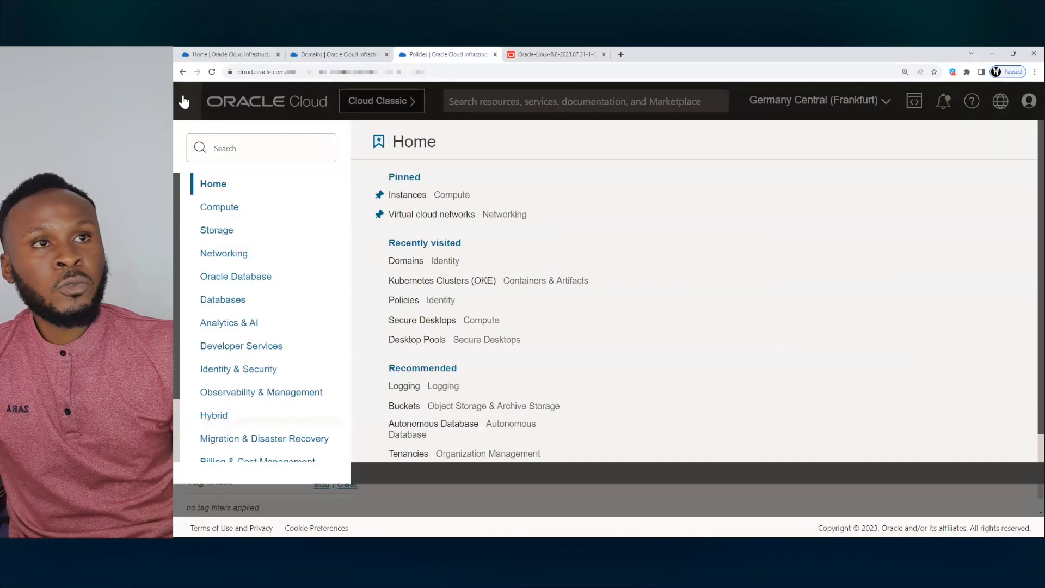
{"action": "left_click", "coordinate": [251, 211]}
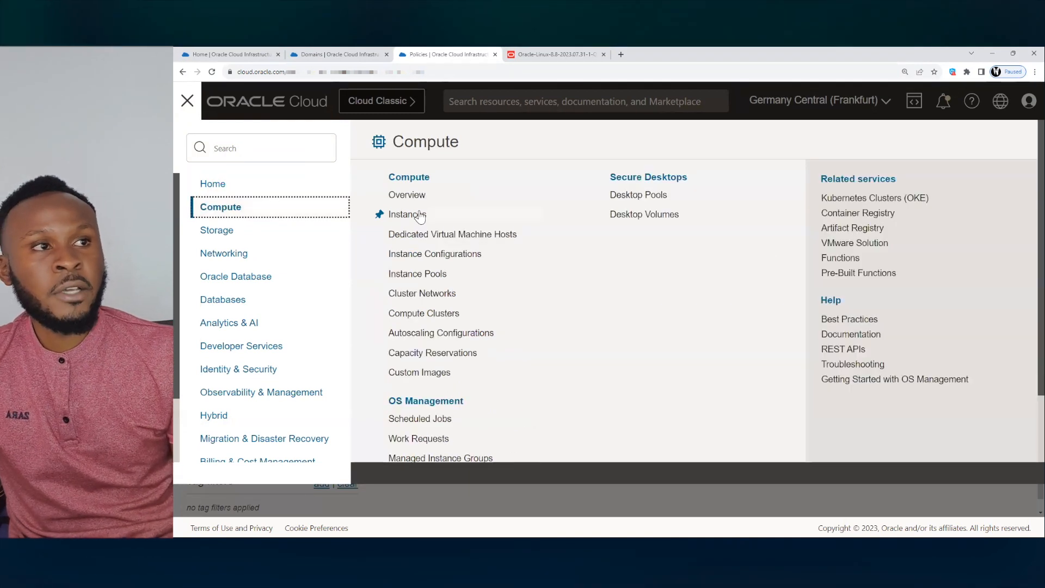
{"action": "left_click", "coordinate": [187, 102]}
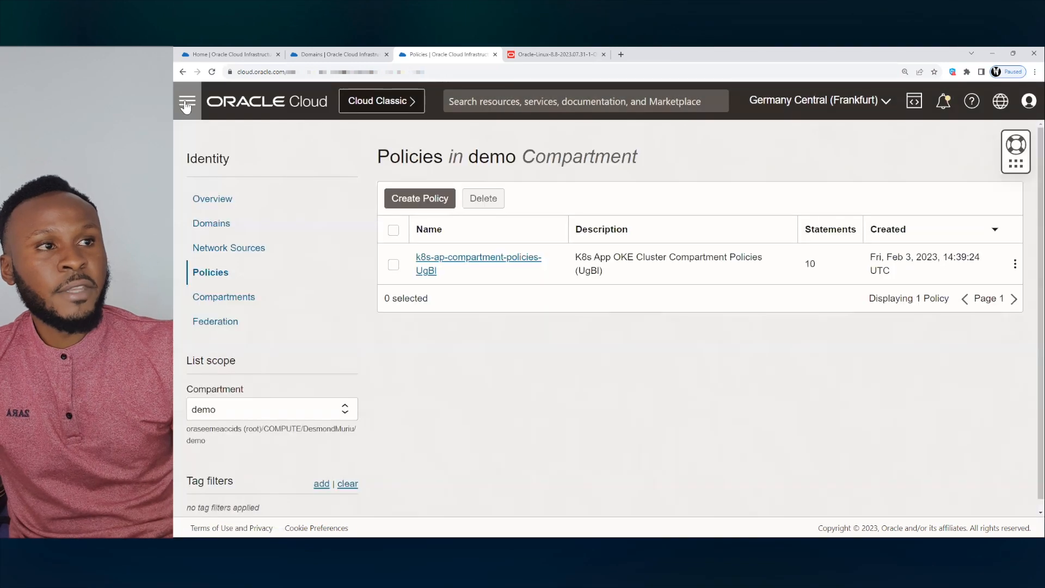
{"action": "left_click", "coordinate": [186, 103]}
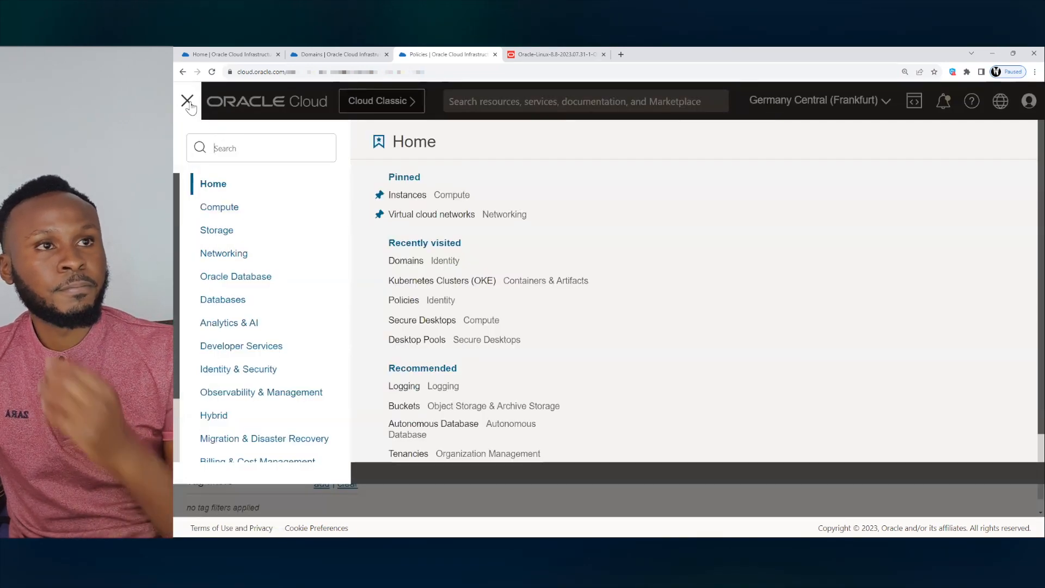
{"action": "left_click", "coordinate": [222, 208]}
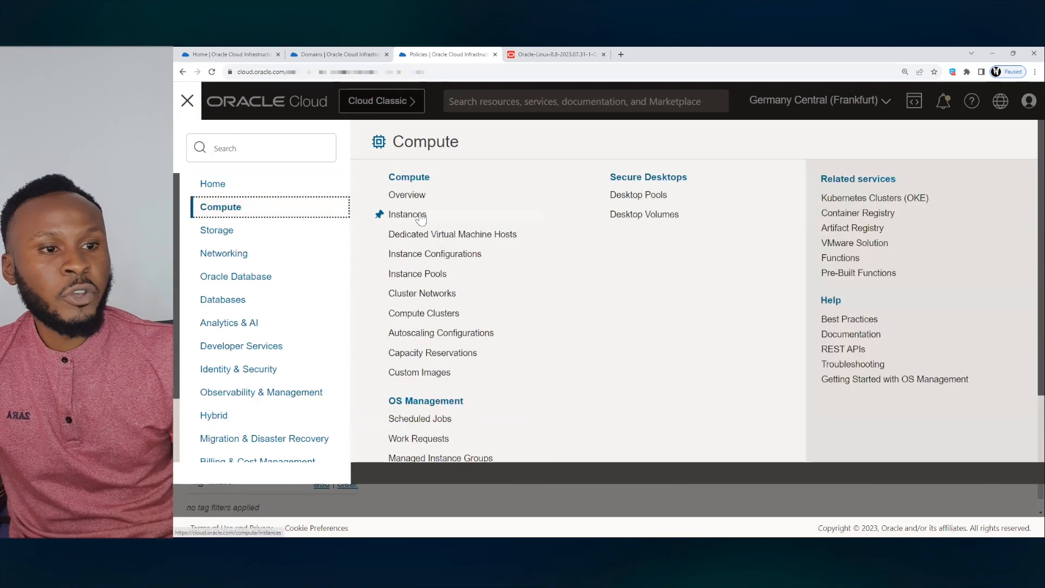
{"action": "left_click", "coordinate": [420, 217]}
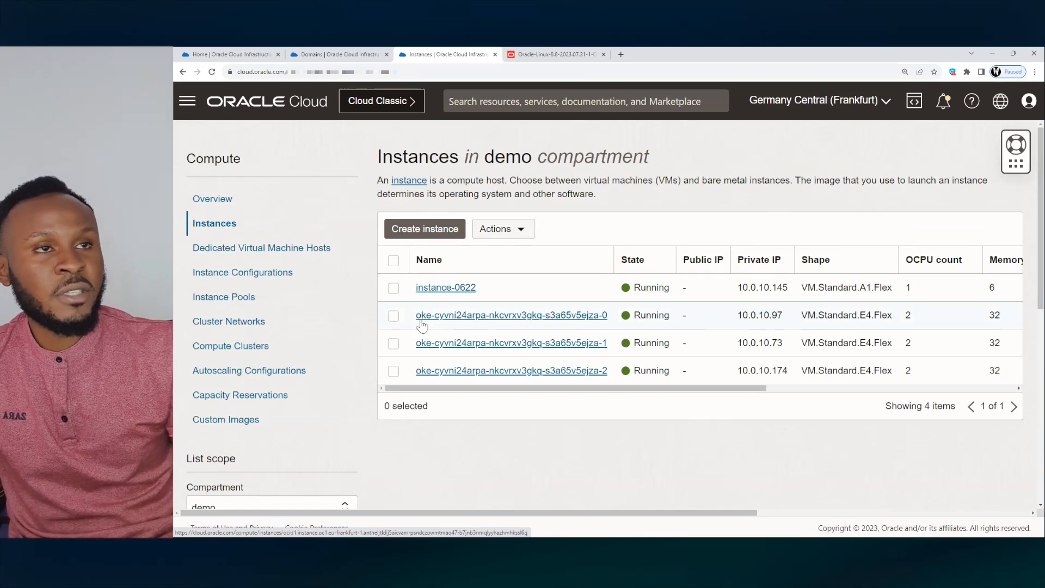
- Open the details of cluster-self-managed-node from the Kubernetes Clusters (OKE) list, using the separate Oracle Cloud Home tab
{"action": "left_click", "coordinate": [229, 53]}
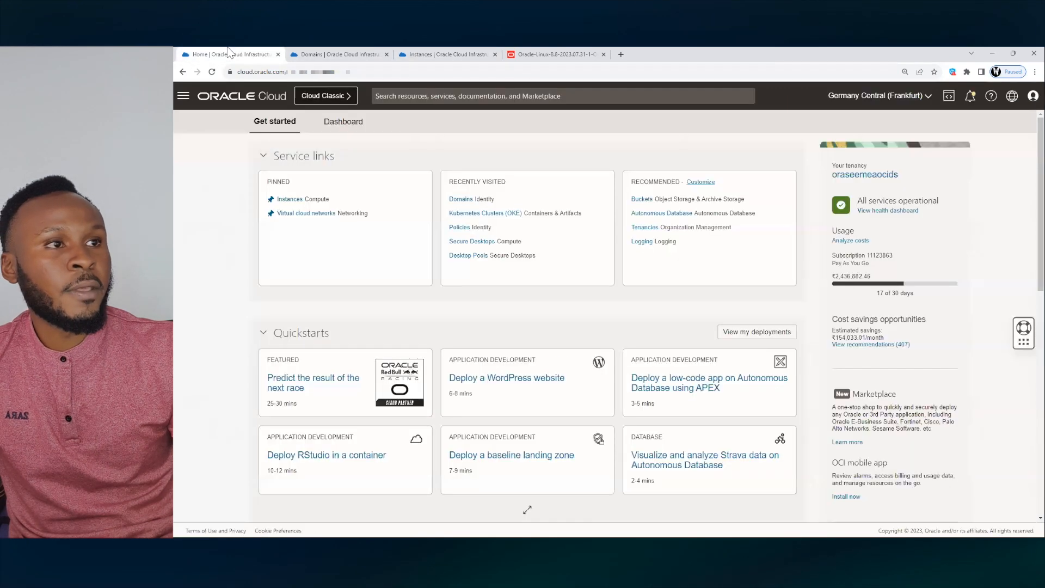
{"action": "key", "text": "ctrl+plus"}
{"action": "key", "text": "ctrl+plus"}
{"action": "left_click", "coordinate": [186, 100]}
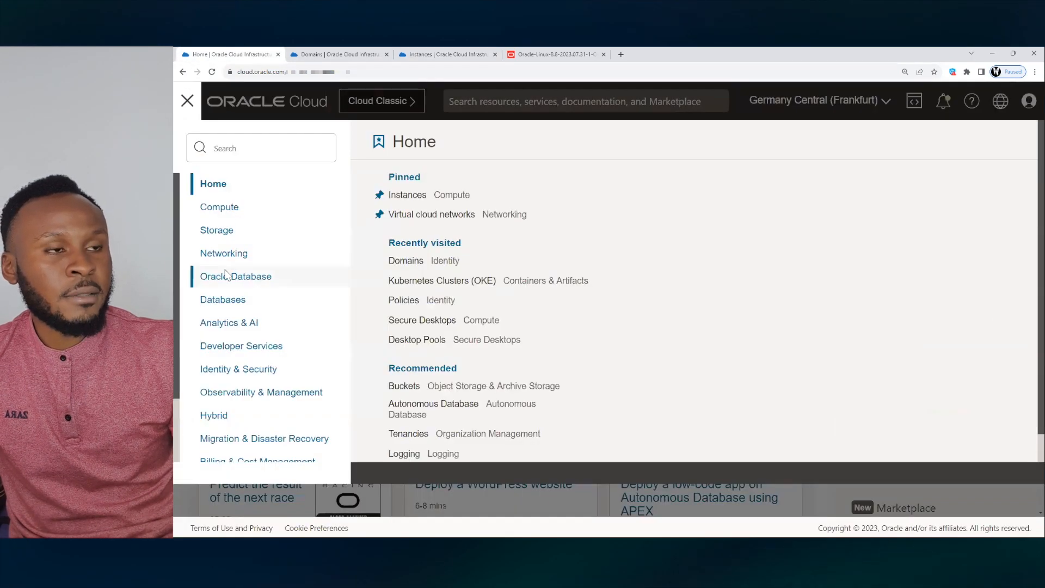
{"action": "left_click", "coordinate": [225, 347]}
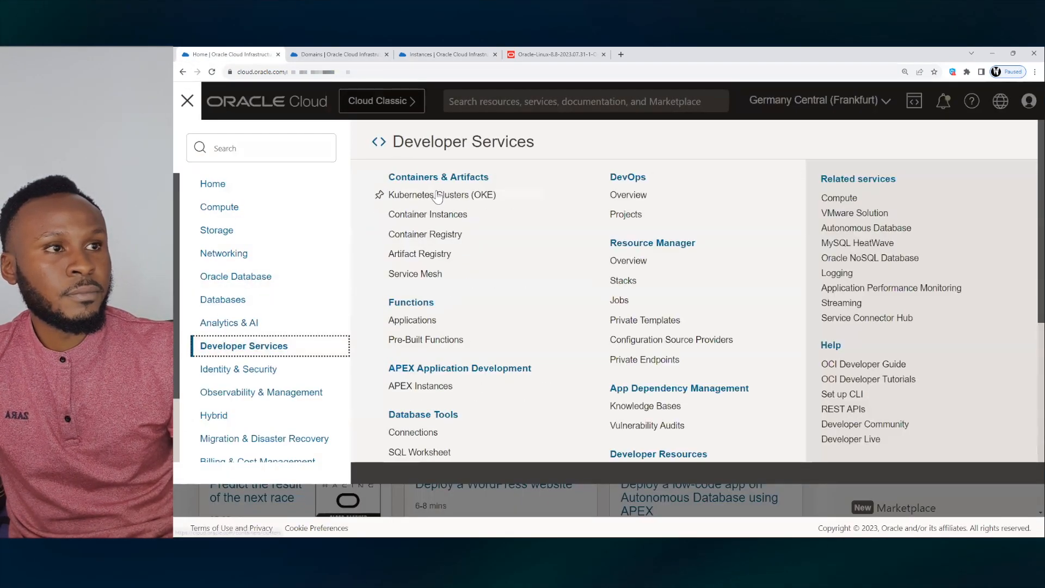
{"action": "left_click", "coordinate": [437, 195]}
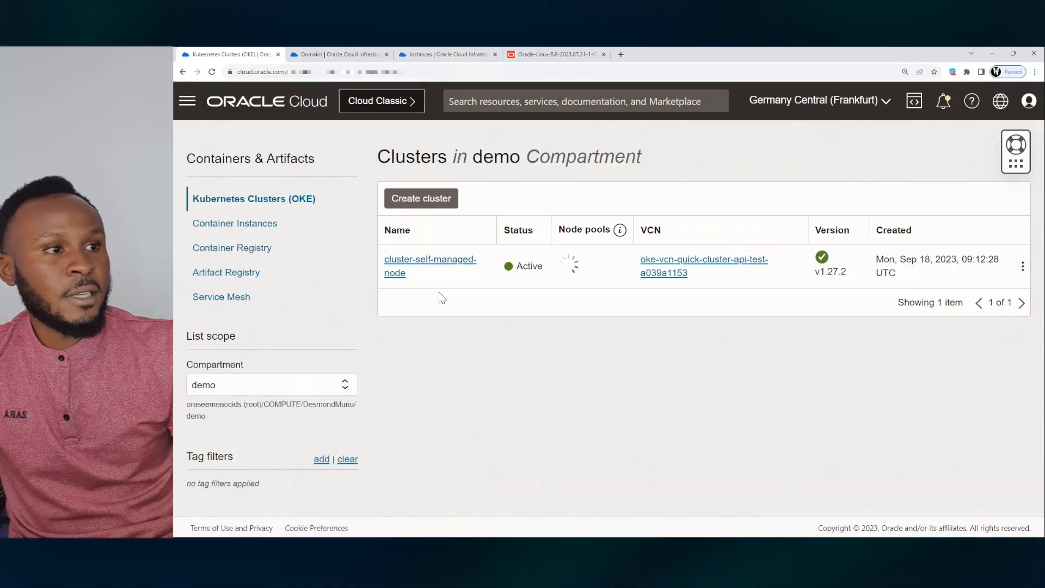
{"action": "left_click", "coordinate": [427, 265]}
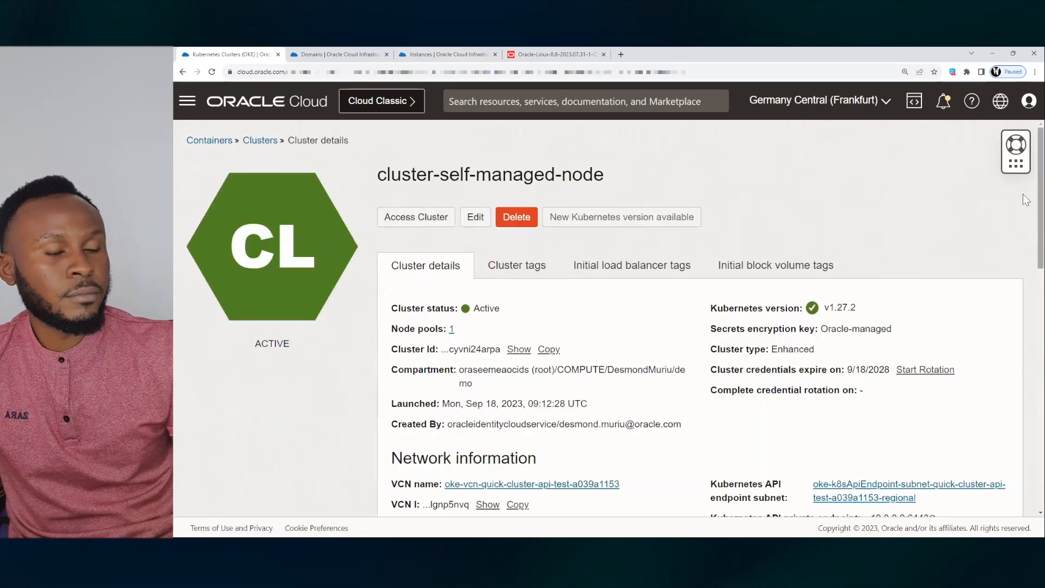
- Launch Cloud Shell from the access options of cluster-self-managed-node
{"action": "scroll", "coordinate": [1025, 199], "scroll_direction": "down", "scroll_amount": 1}
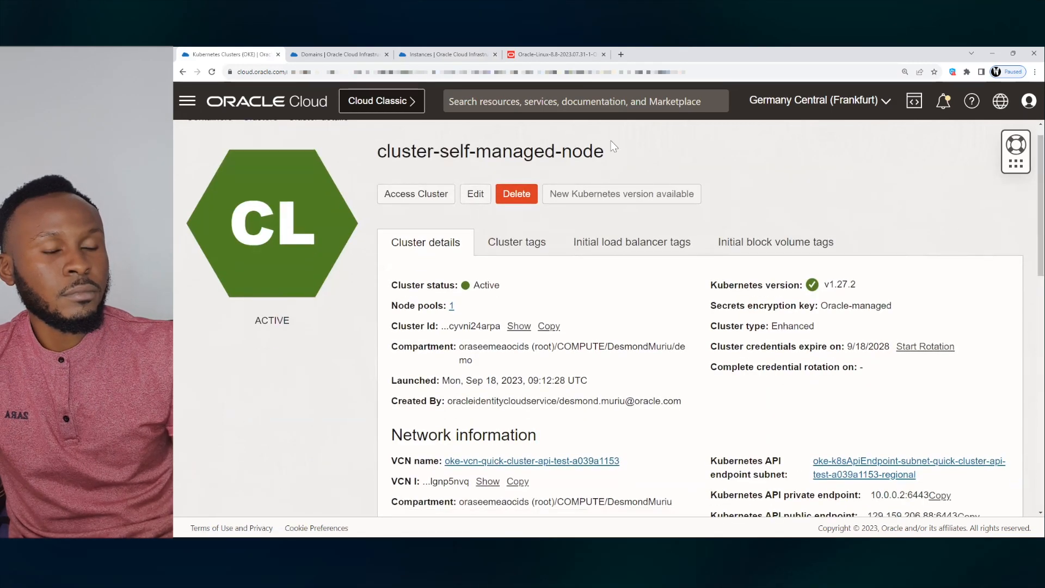
{"action": "left_click", "coordinate": [432, 197]}
{"action": "left_click", "coordinate": [469, 345]}
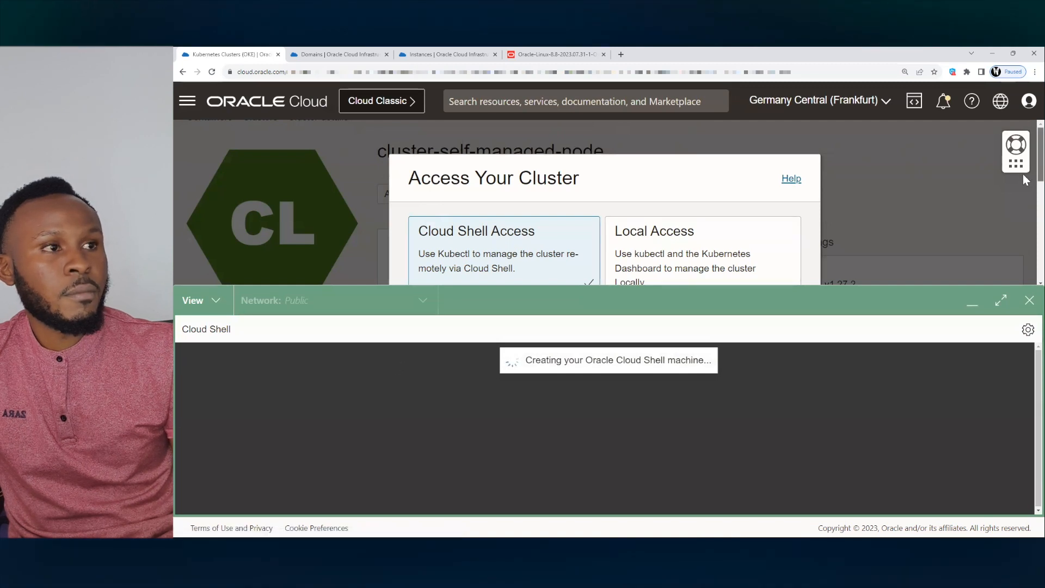
- Copy the create-kubeconfig command for the VCN-Native public endpoint and run it in Cloud Shell
{"action": "scroll", "coordinate": [1023, 179], "scroll_direction": "down", "scroll_amount": 2}
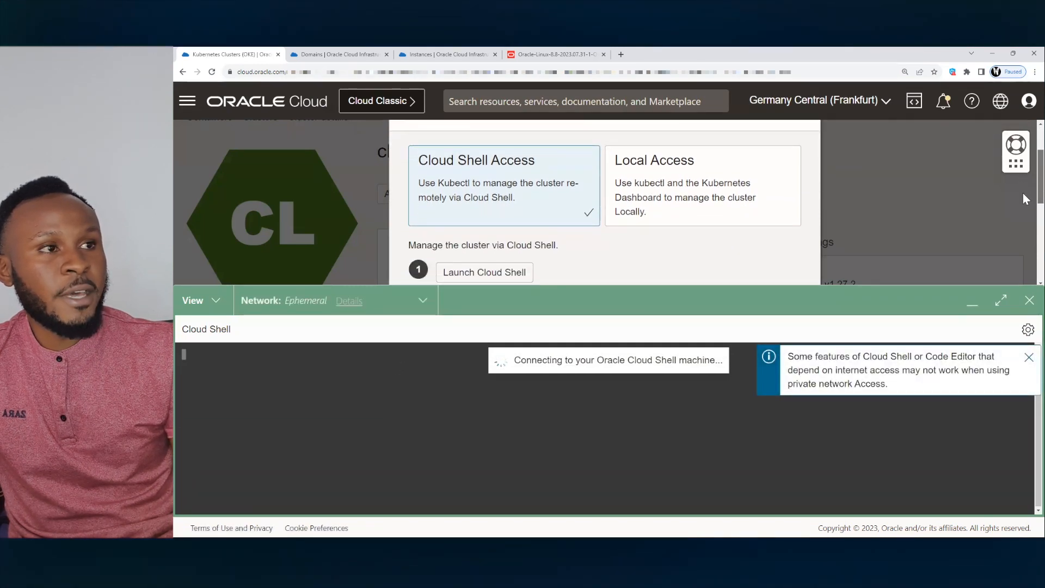
{"action": "scroll", "coordinate": [1023, 196], "scroll_direction": "down", "scroll_amount": 1}
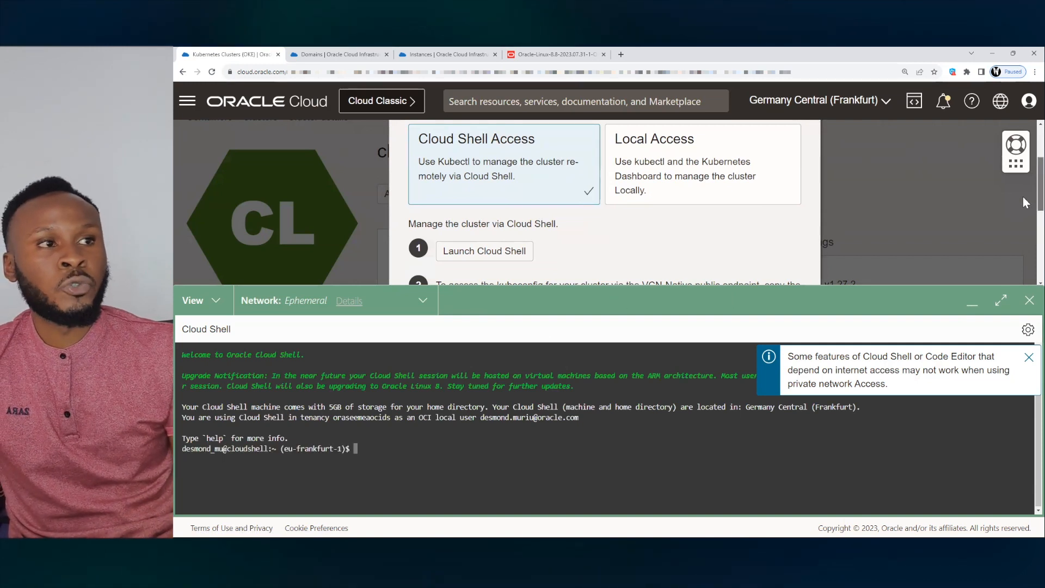
{"action": "scroll", "coordinate": [1022, 218], "scroll_direction": "down", "scroll_amount": 2}
{"action": "scroll", "coordinate": [1024, 232], "scroll_direction": "down", "scroll_amount": 1}
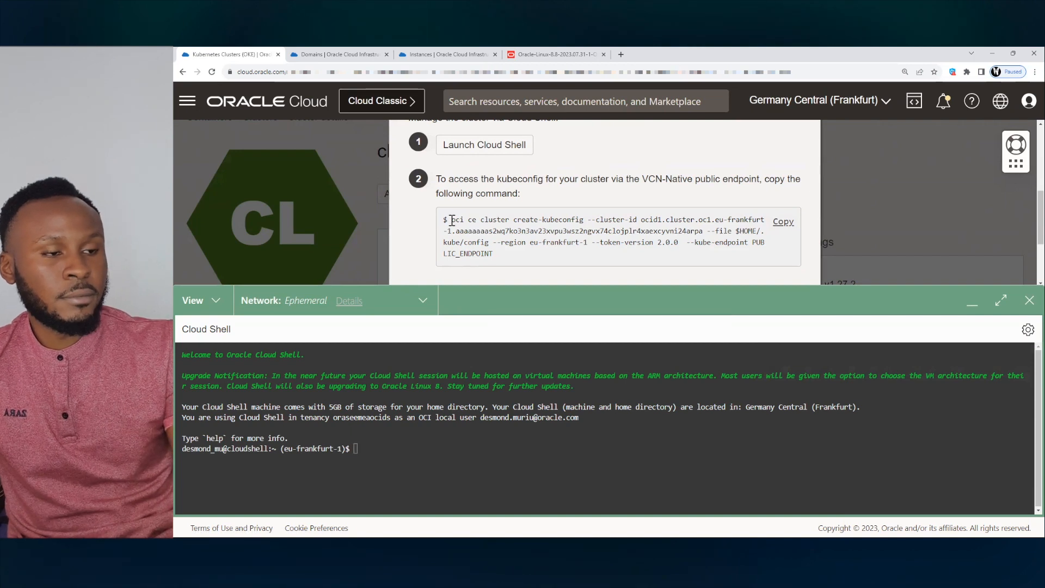
{"action": "left_click_drag", "start_coordinate": [452, 220], "coordinate": [499, 259]}
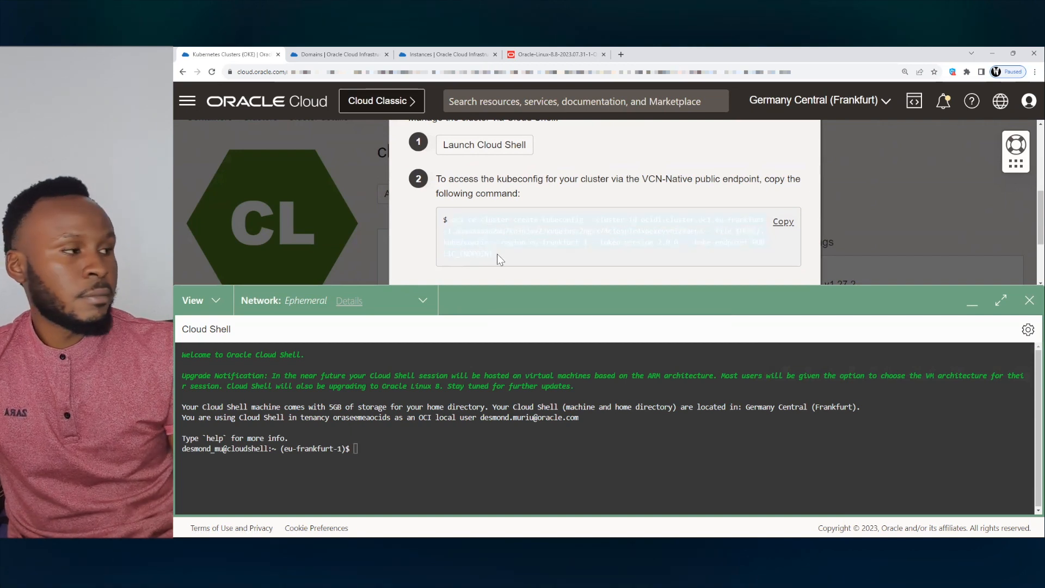
{"action": "left_click", "coordinate": [783, 222]}
{"action": "right_click", "coordinate": [370, 467]}
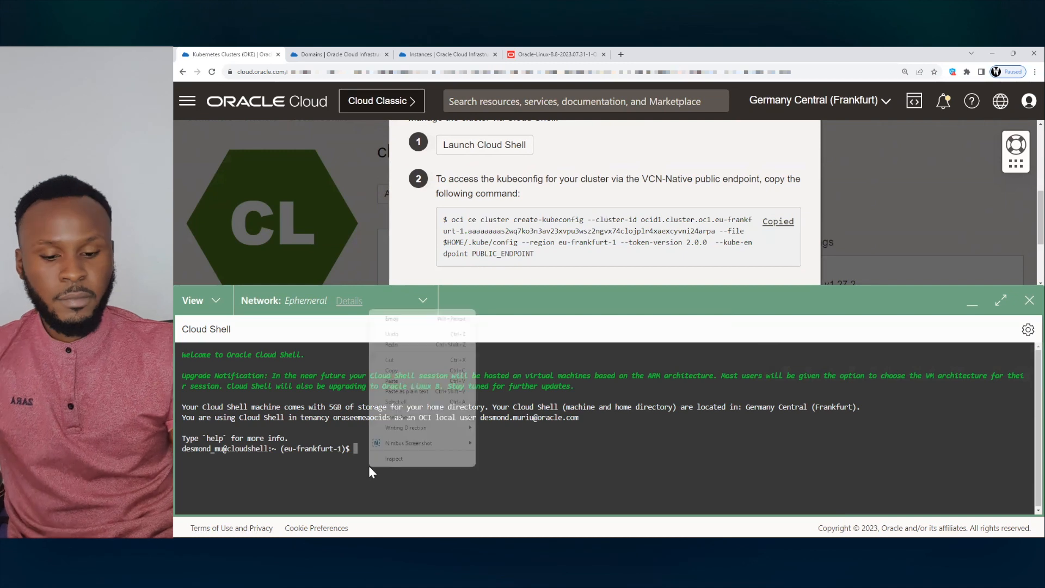
{"action": "left_click", "coordinate": [411, 379]}
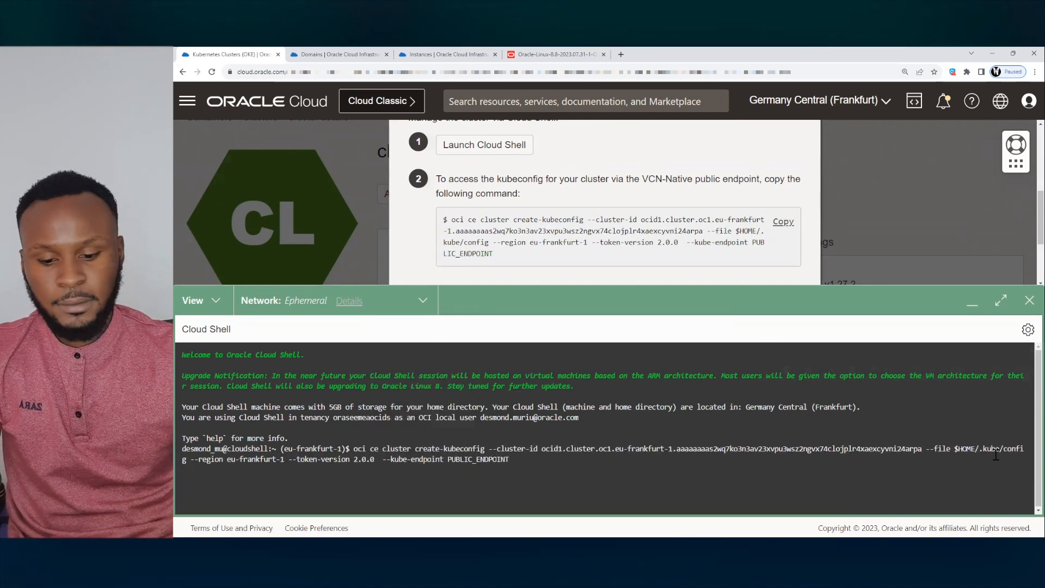
{"action": "key", "text": "Return"}
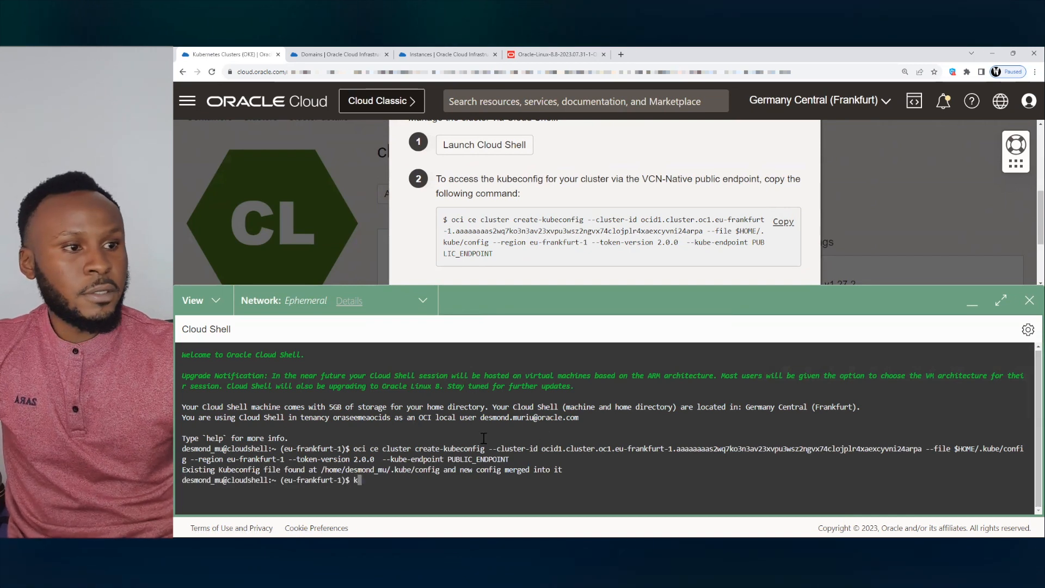
- List the cluster's nodes in Cloud Shell with kubectl get nodes, enlarging the page for readability
{"action": "type", "text": "kubectl "}
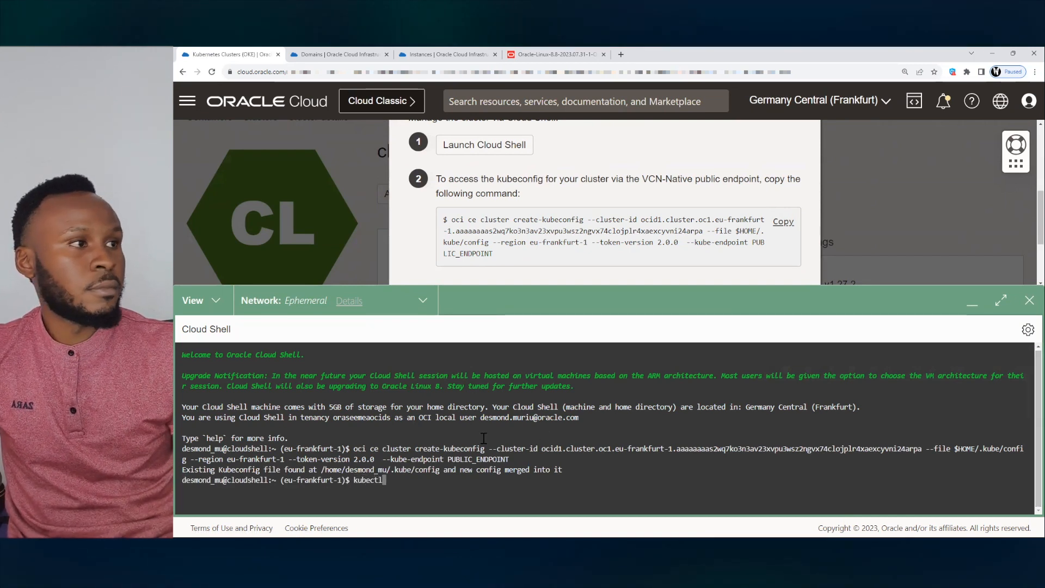
{"action": "type", "text": "get "}
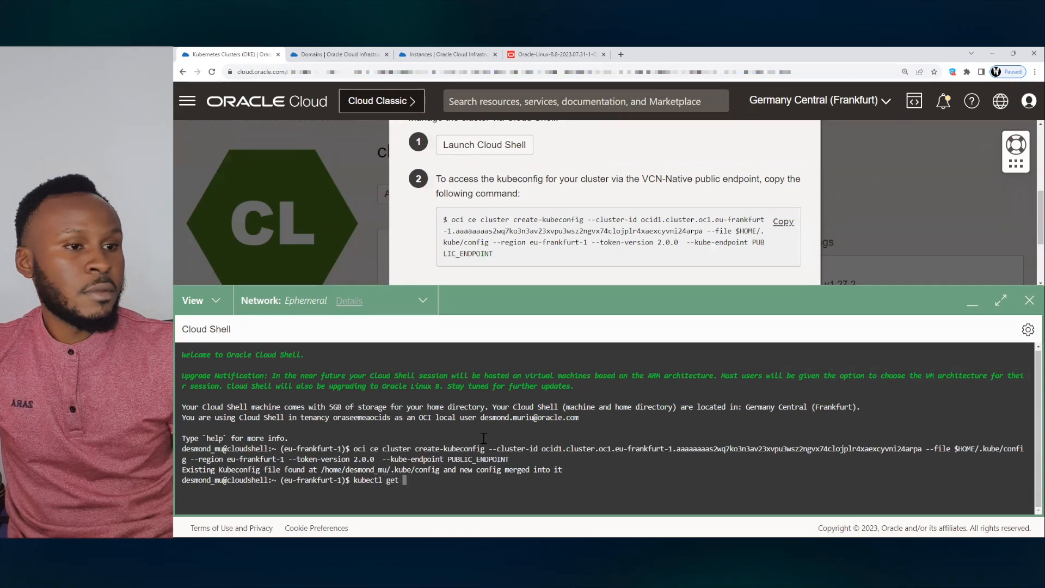
{"action": "type", "text": "nodes"}
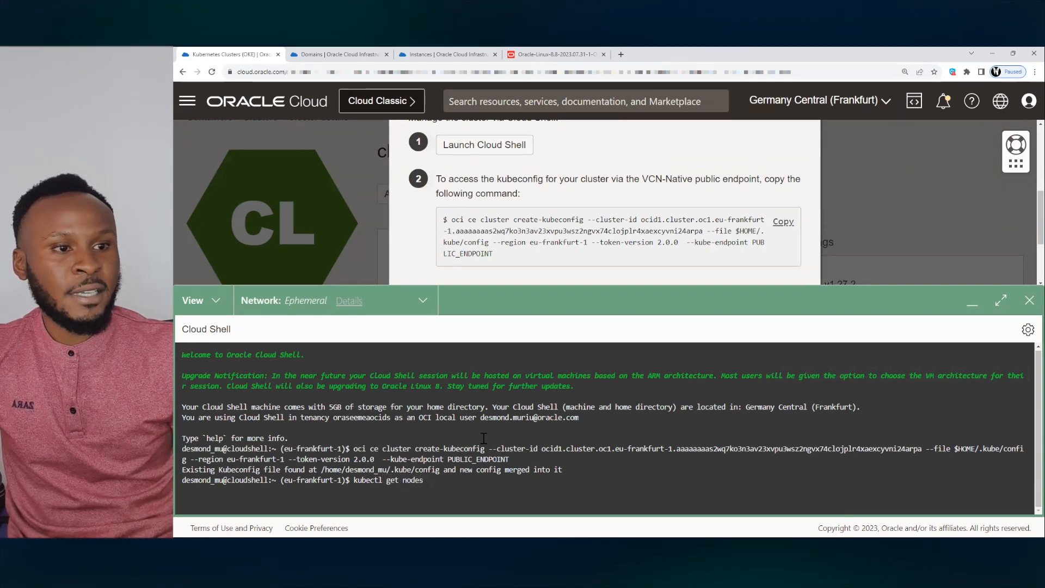
{"action": "key", "text": "ctrl+plus"}
{"action": "key", "text": "Return"}
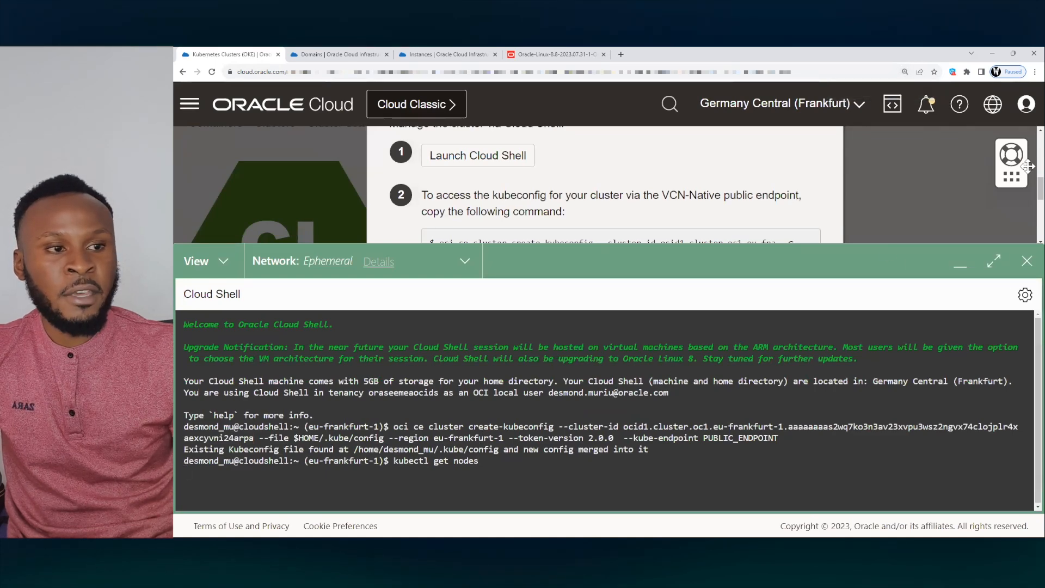
{"action": "scroll", "coordinate": [1023, 187], "scroll_direction": "down", "scroll_amount": 1}
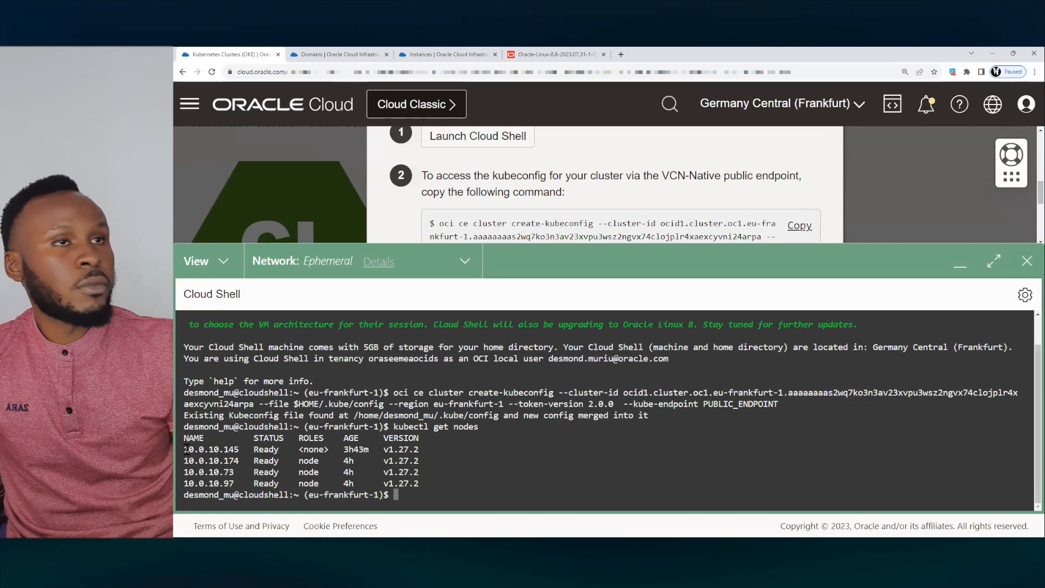
- Compare the node names in the kubectl output with the private IPs of the instances in the demo compartment
{"action": "left_click_drag", "start_coordinate": [186, 449], "coordinate": [424, 483]}
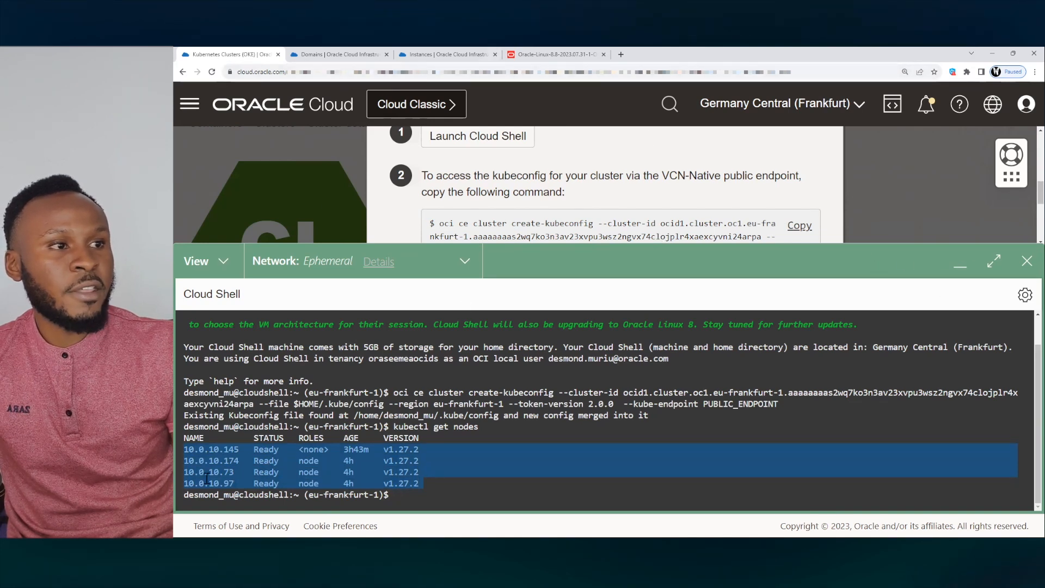
{"action": "left_click", "coordinate": [430, 54]}
{"action": "key", "text": "ctrl+plus"}
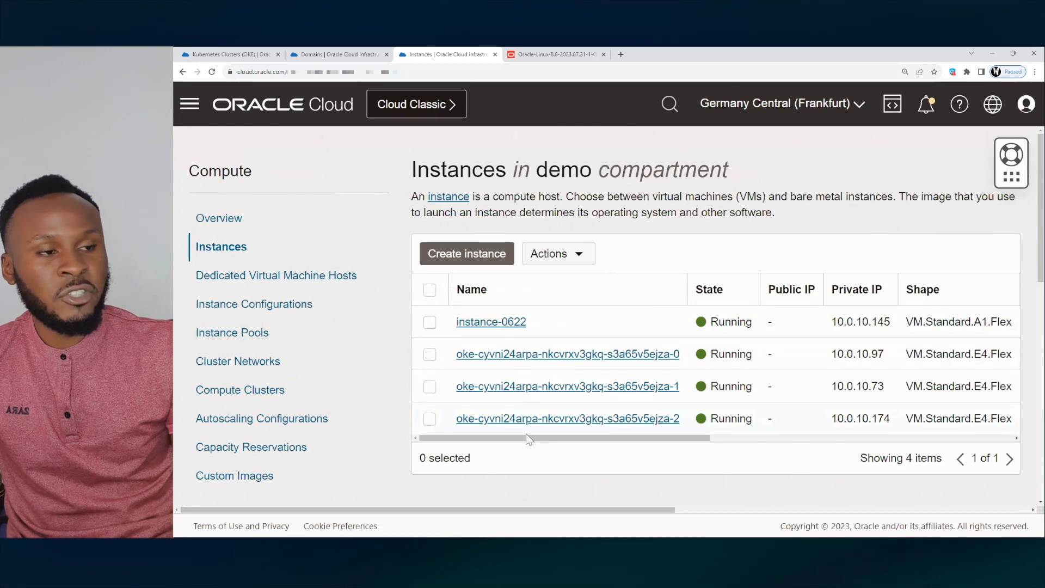
{"action": "left_click", "coordinate": [223, 54]}
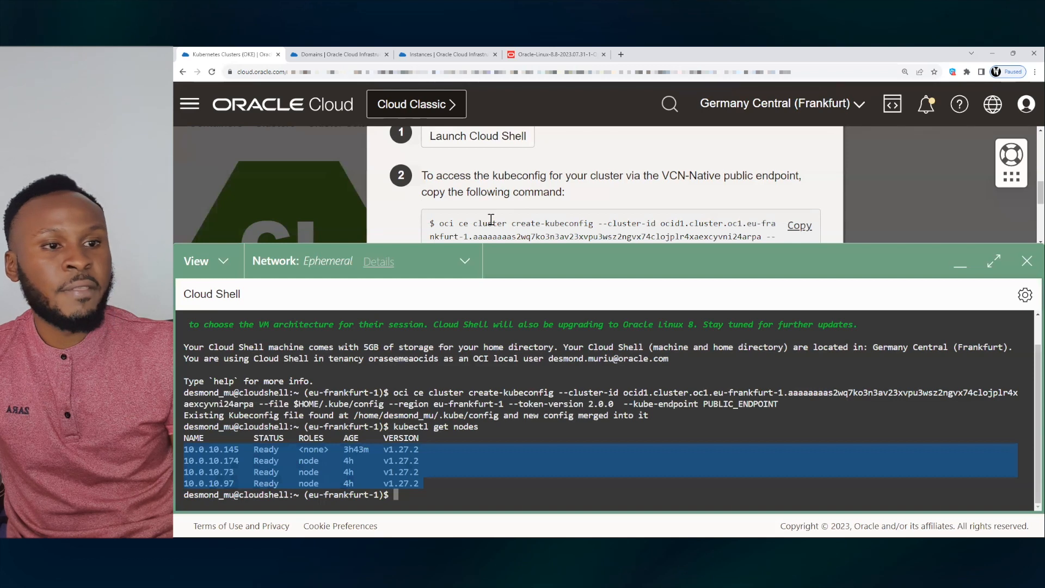
{"action": "left_click", "coordinate": [399, 461]}
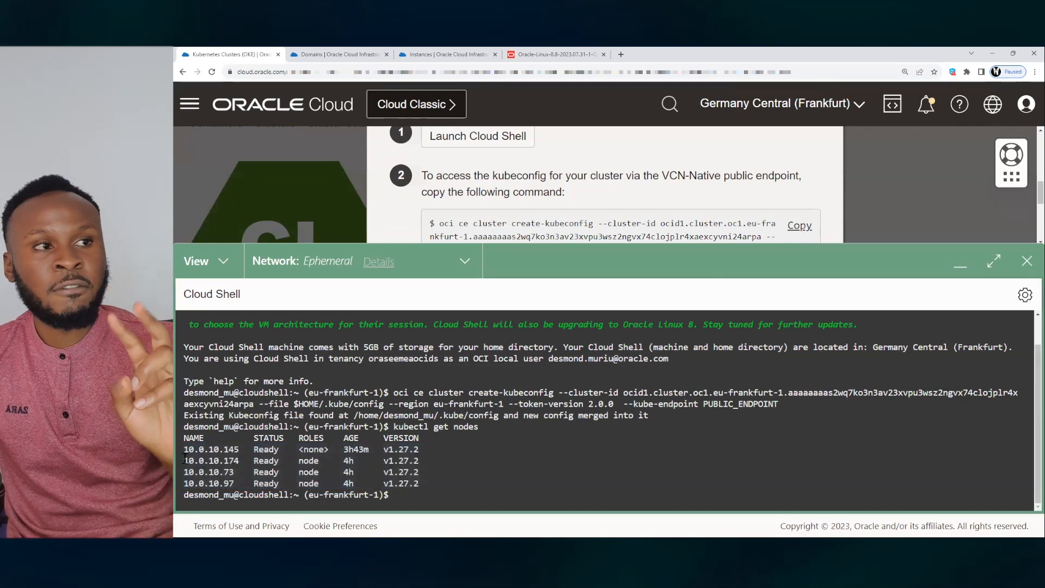
{"action": "scroll", "coordinate": [813, 437], "scroll_direction": "up", "scroll_amount": 2}
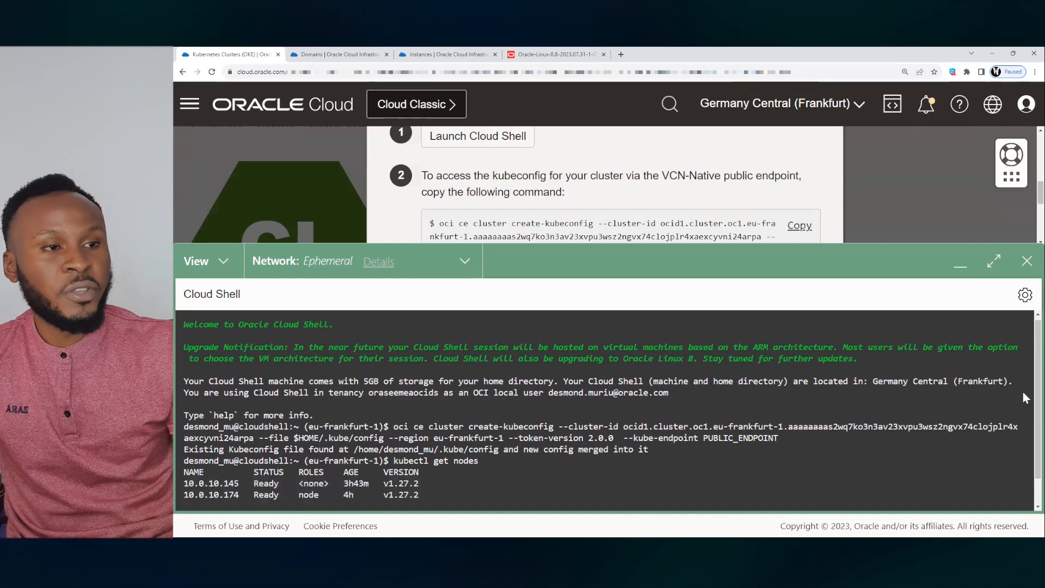
{"action": "scroll", "coordinate": [1022, 391], "scroll_direction": "down", "scroll_amount": 3}
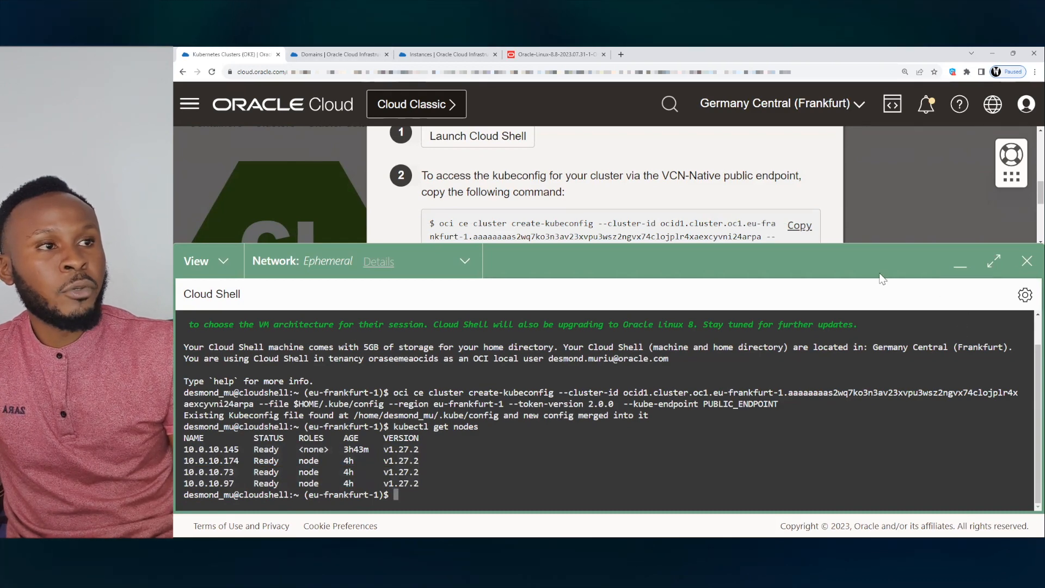
- Minimize Cloud Shell, close the cluster access dialog and open the list of Compute instances
{"action": "left_click", "coordinate": [959, 268]}
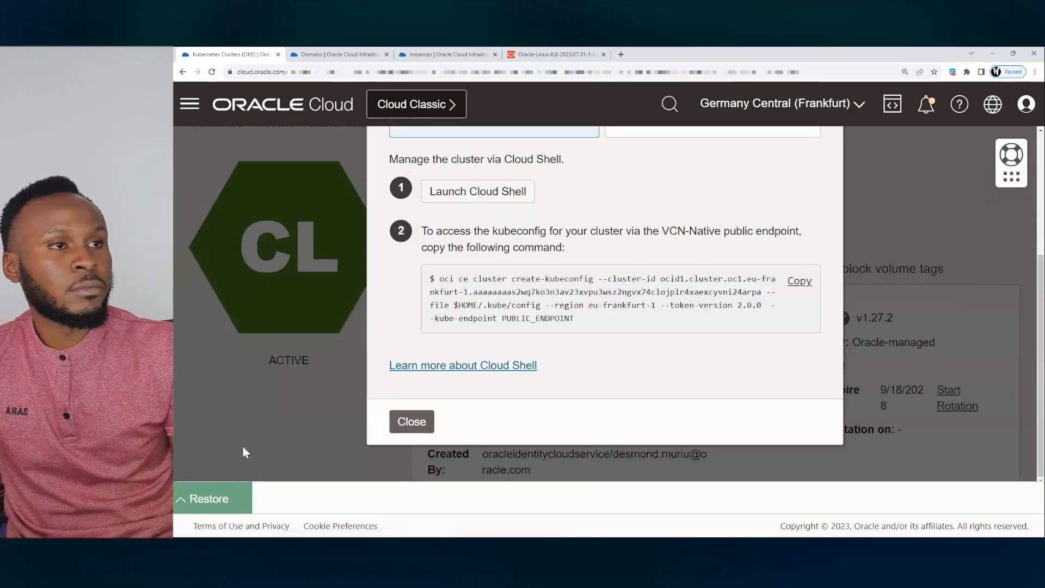
{"action": "left_click", "coordinate": [411, 422]}
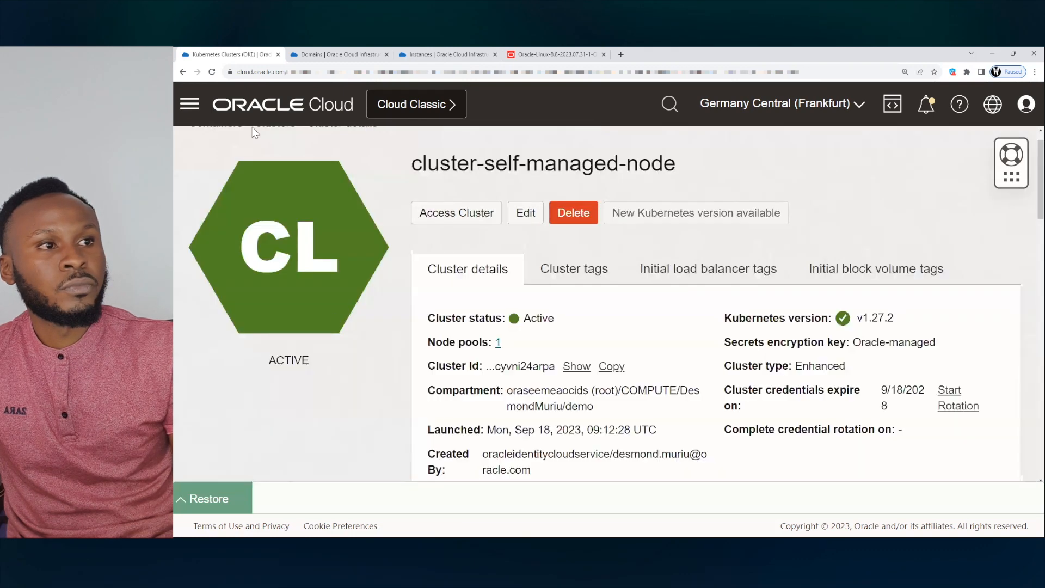
{"action": "left_click", "coordinate": [201, 106]}
{"action": "left_click", "coordinate": [253, 228]}
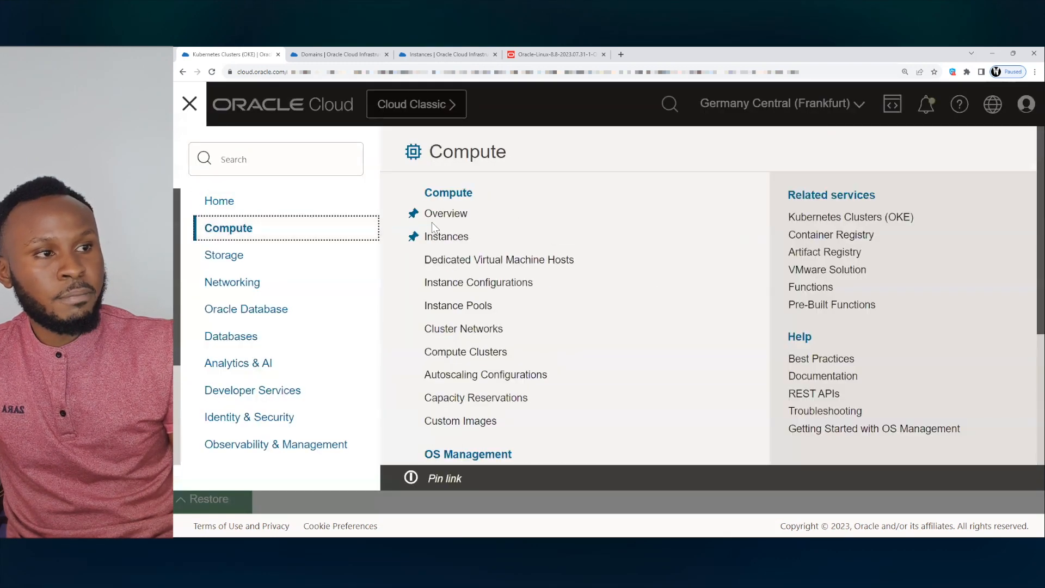
{"action": "left_click", "coordinate": [463, 236]}
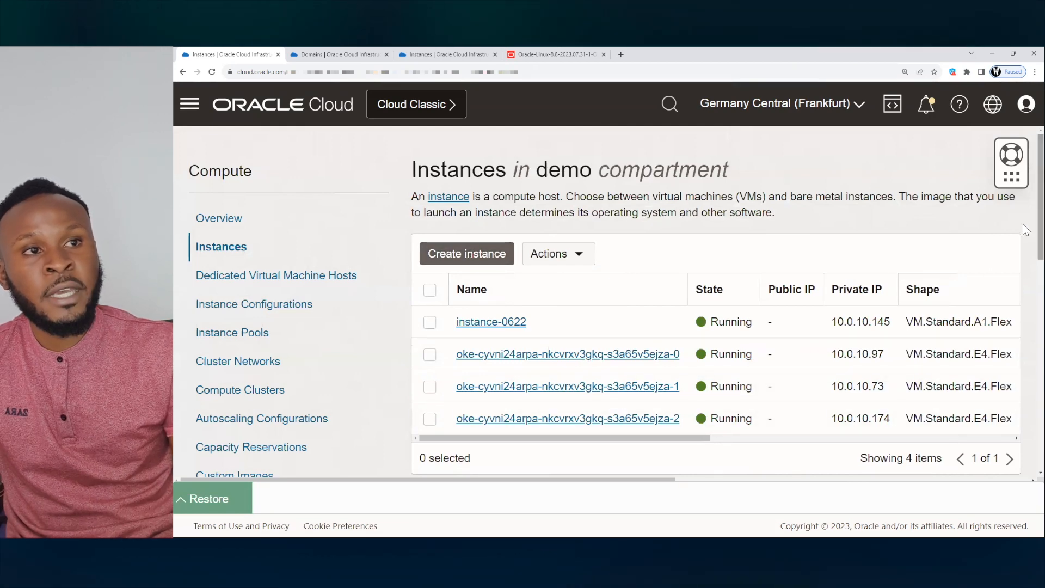
- Start creating a compute instance in the demo compartment and name it instance-self-managed
{"action": "scroll", "coordinate": [1023, 224], "scroll_direction": "down", "scroll_amount": 7}
{"action": "scroll", "coordinate": [1025, 354], "scroll_direction": "up", "scroll_amount": 1}
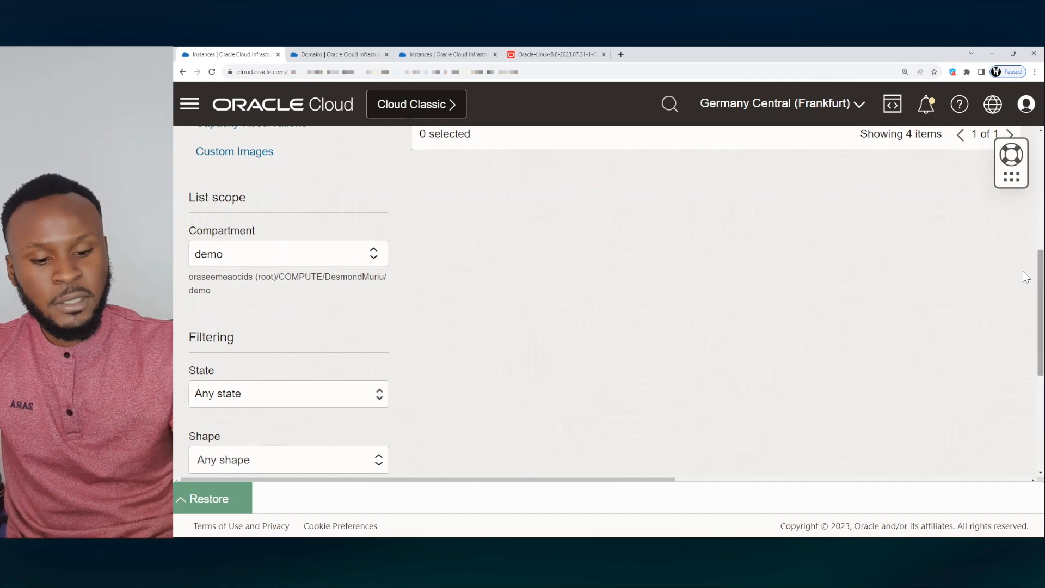
{"action": "scroll", "coordinate": [1025, 278], "scroll_direction": "up", "scroll_amount": 5}
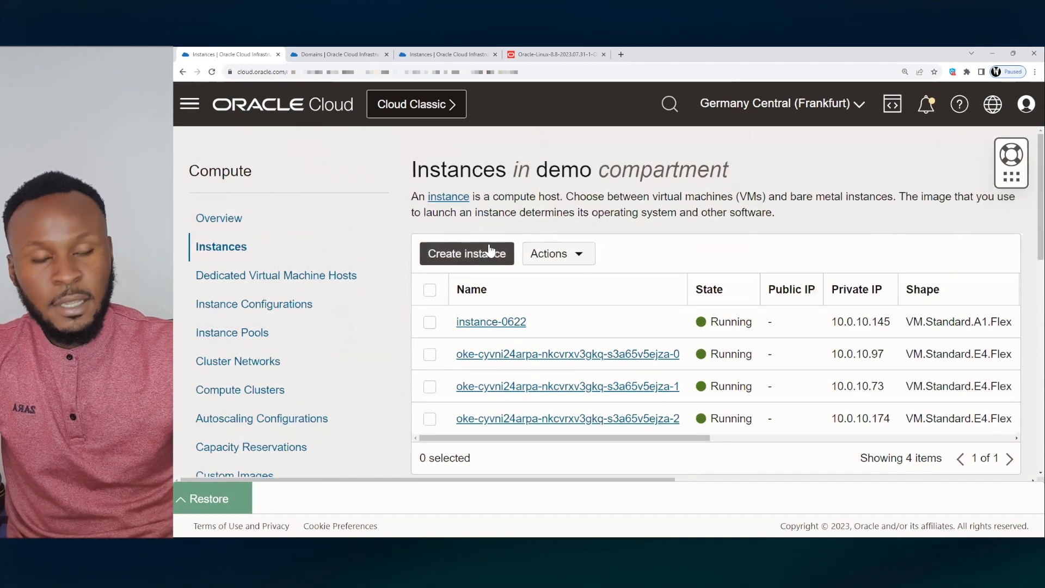
{"action": "left_click", "coordinate": [488, 254]}
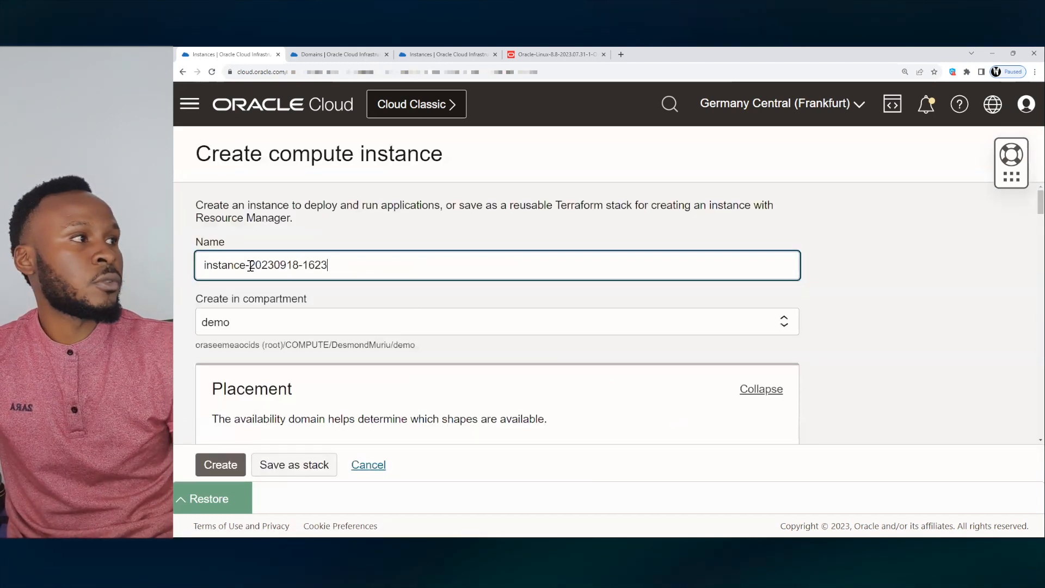
{"action": "left_click_drag", "start_coordinate": [250, 265], "coordinate": [422, 264]}
{"action": "key", "text": "BackSpace"}
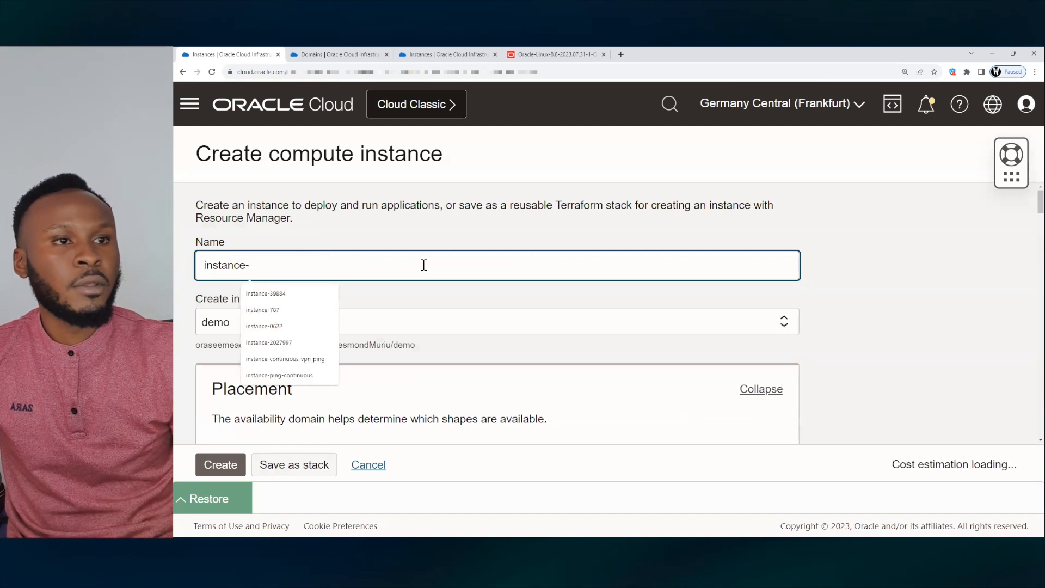
{"action": "type", "text": "self"}
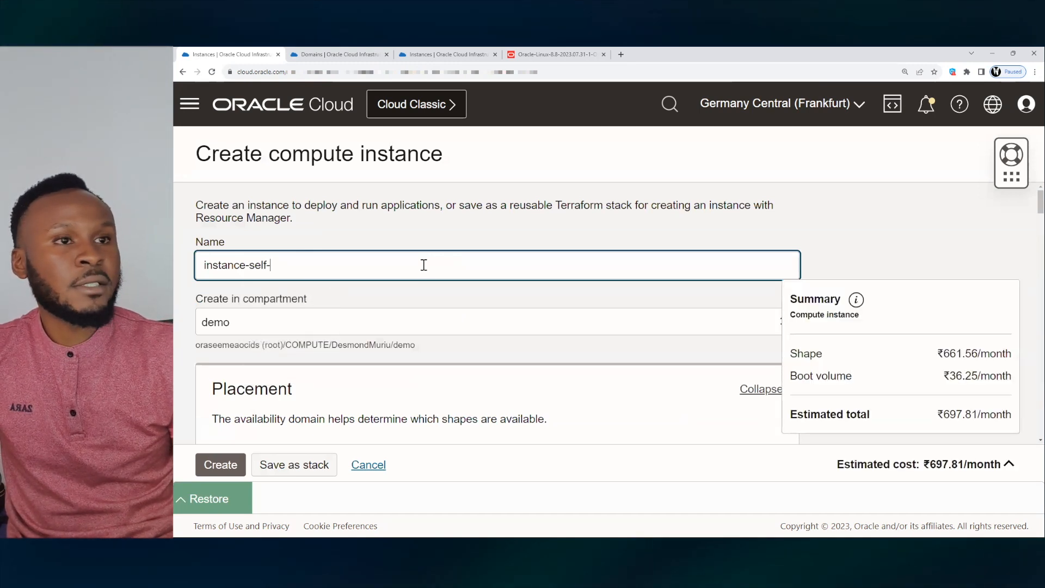
{"action": "type", "text": "-managed"}
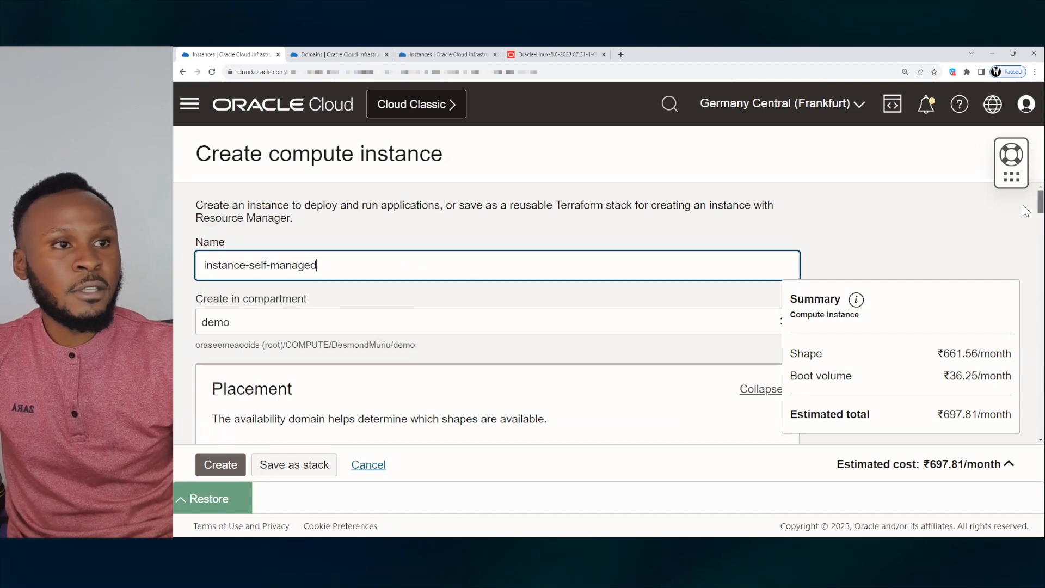
- Open the image choice for the new instance and select My images as the image source
{"action": "scroll", "coordinate": [1023, 207], "scroll_direction": "down", "scroll_amount": 3}
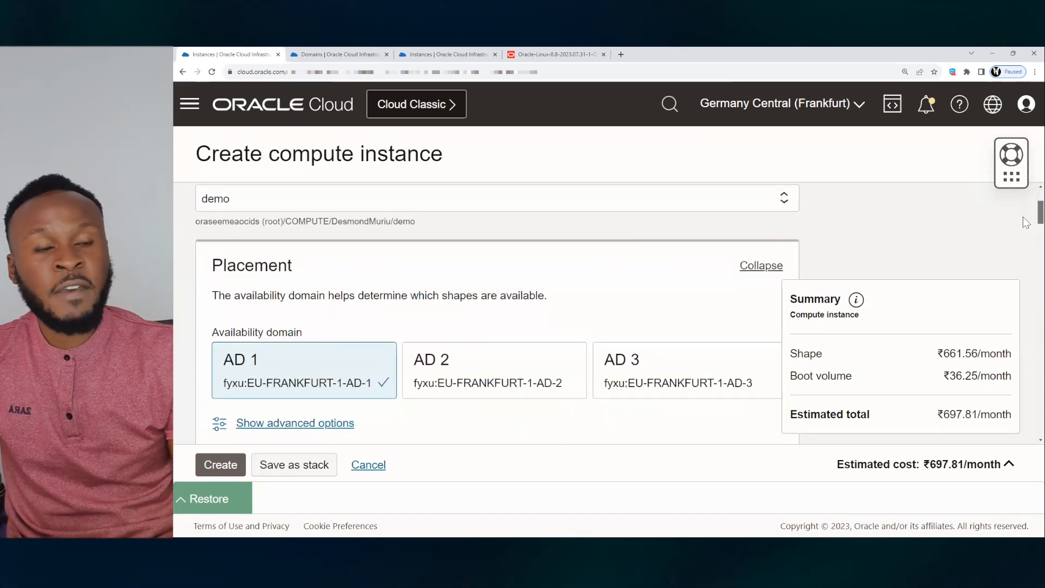
{"action": "scroll", "coordinate": [1023, 218], "scroll_direction": "down", "scroll_amount": 1}
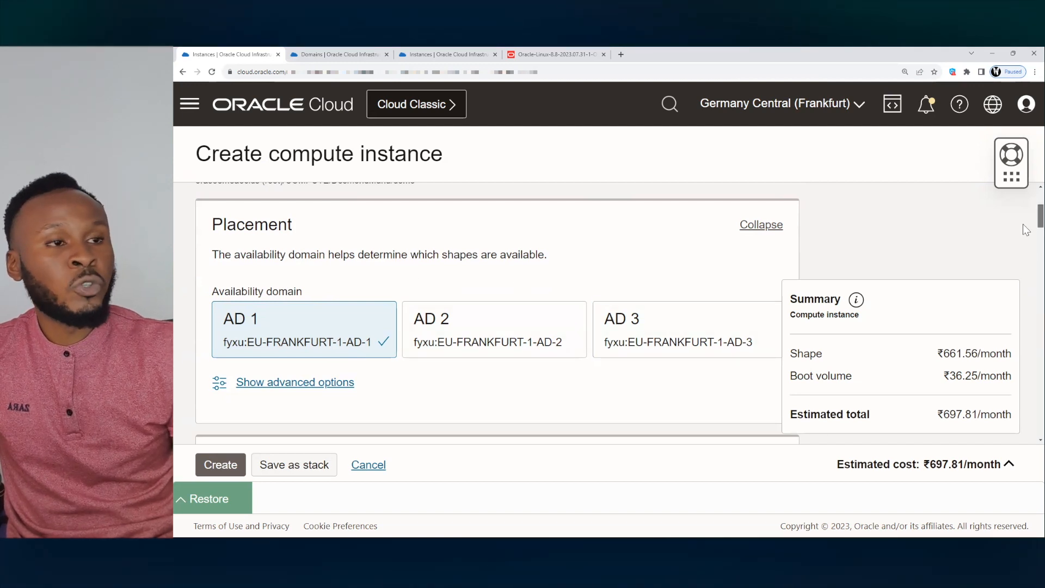
{"action": "scroll", "coordinate": [1026, 227], "scroll_direction": "down", "scroll_amount": 5}
{"action": "scroll", "coordinate": [1025, 257], "scroll_direction": "down", "scroll_amount": 2}
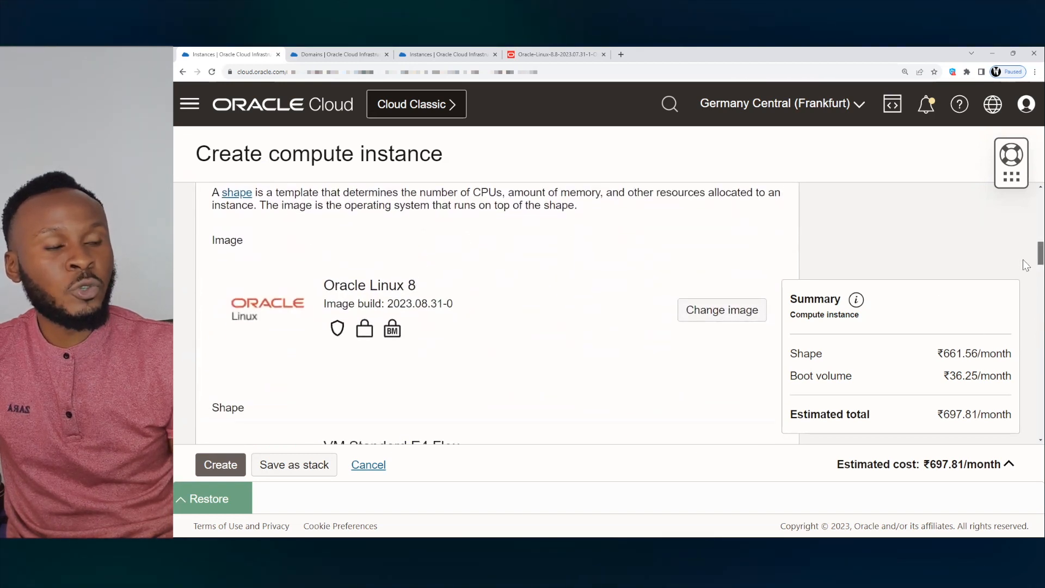
{"action": "scroll", "coordinate": [1026, 261], "scroll_direction": "up", "scroll_amount": 1}
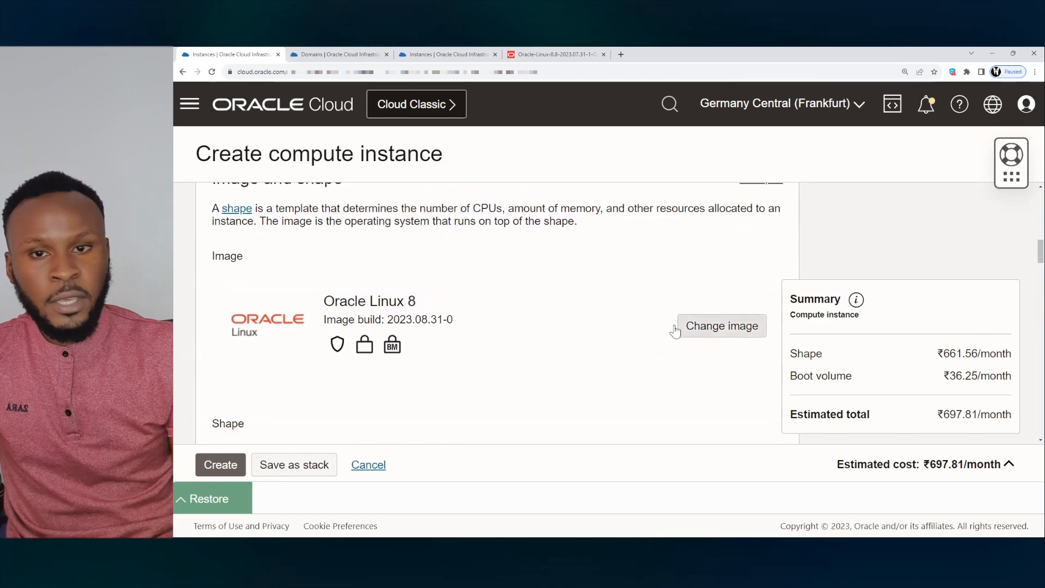
{"action": "left_click", "coordinate": [702, 330]}
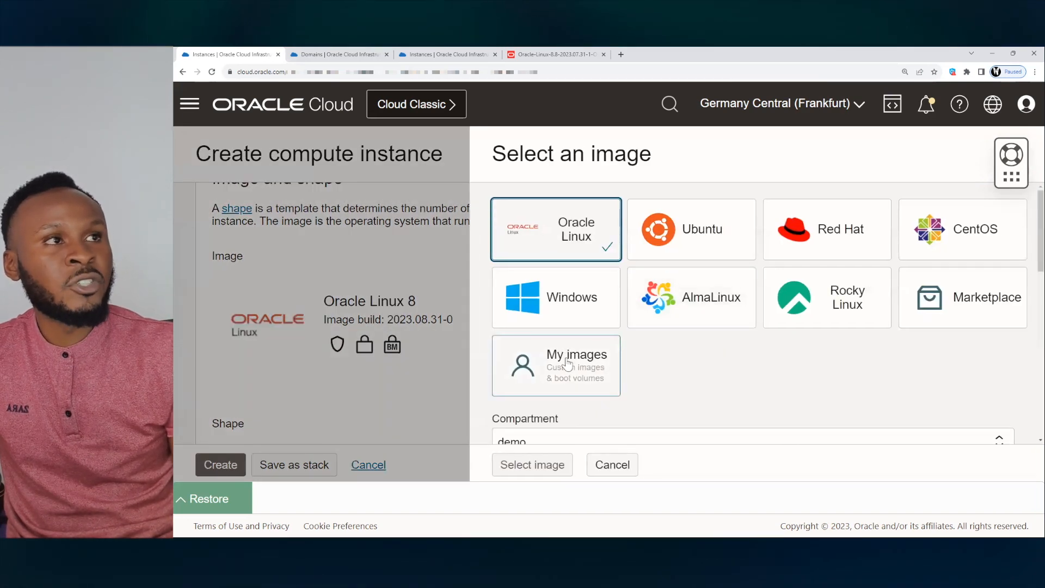
{"action": "left_click", "coordinate": [567, 364]}
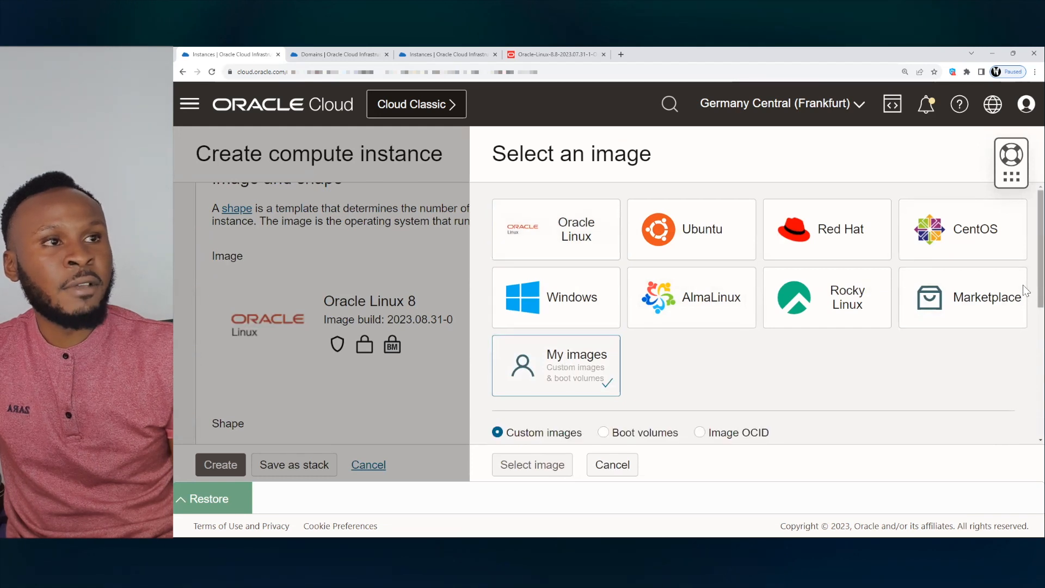
{"action": "scroll", "coordinate": [1025, 304], "scroll_direction": "down", "scroll_amount": 1}
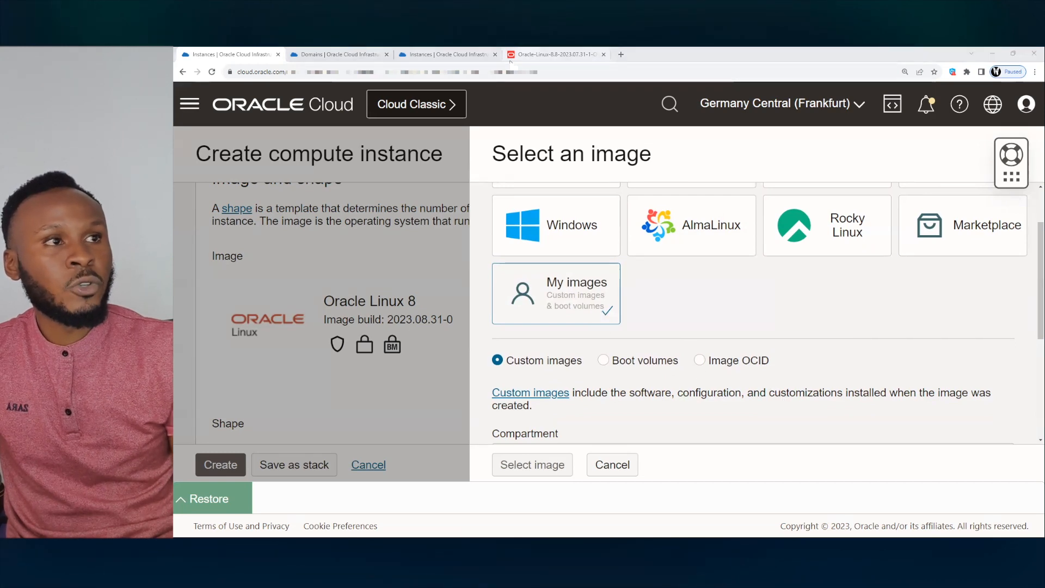
- Review the release notes and regional OCIDs of the OKE 1.27.2 worker node image in the Oracle documentation, and cancel the open image selection
{"action": "left_click", "coordinate": [512, 55]}
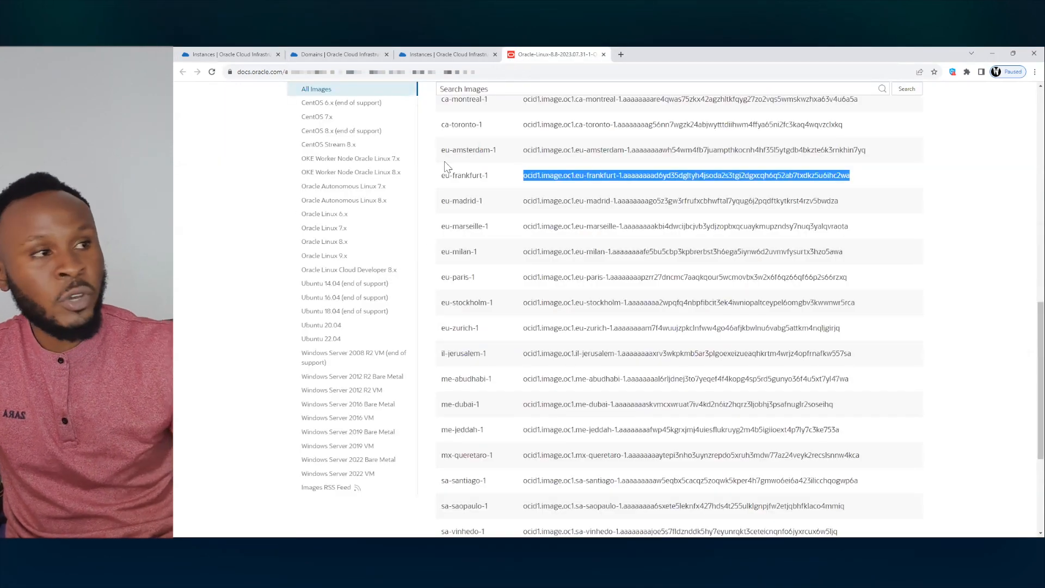
{"action": "scroll", "coordinate": [1026, 367], "scroll_direction": "up", "scroll_amount": 10}
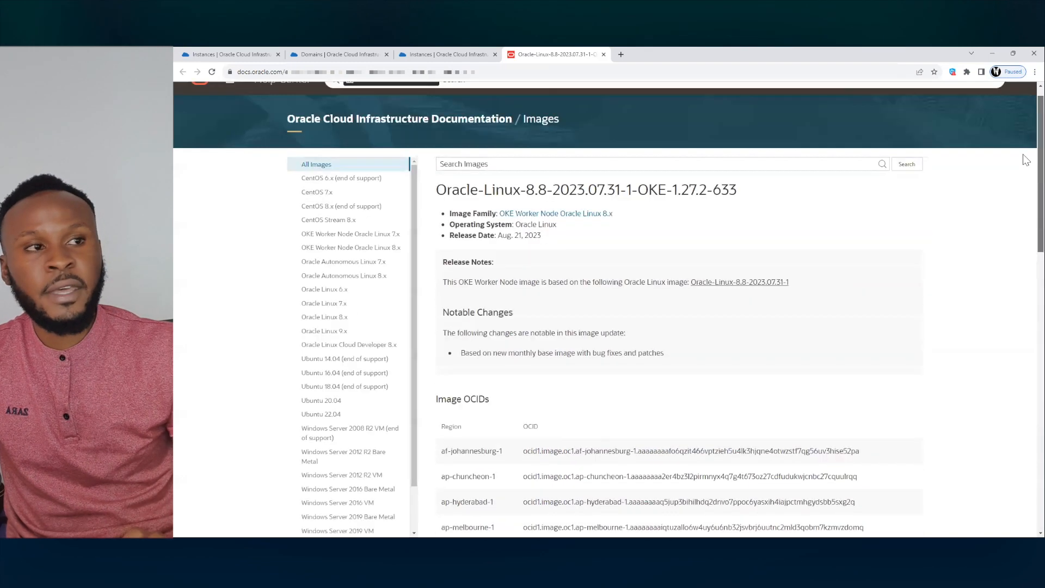
{"action": "left_click", "coordinate": [454, 166]}
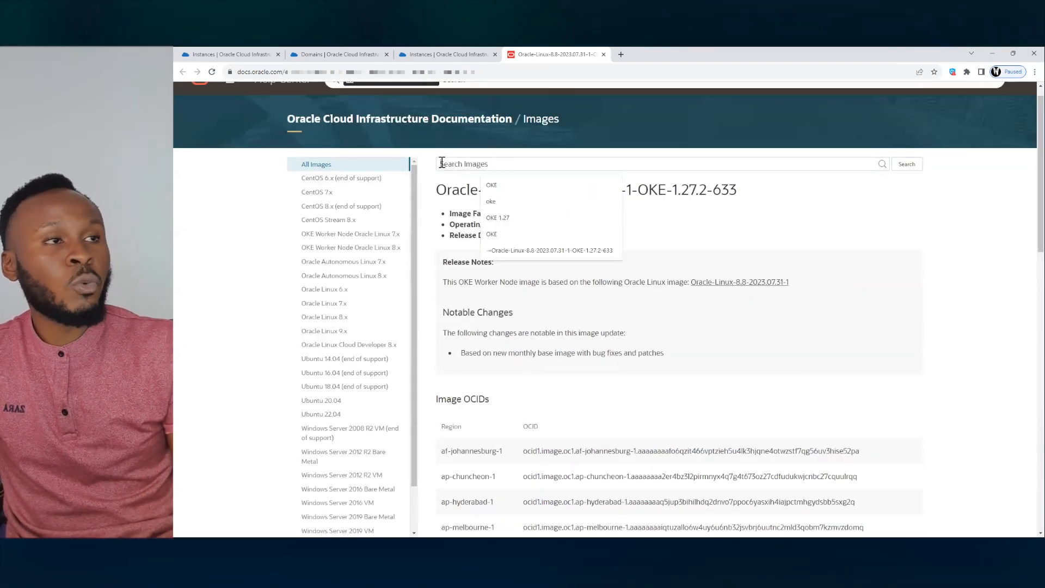
{"action": "left_click", "coordinate": [1007, 233]}
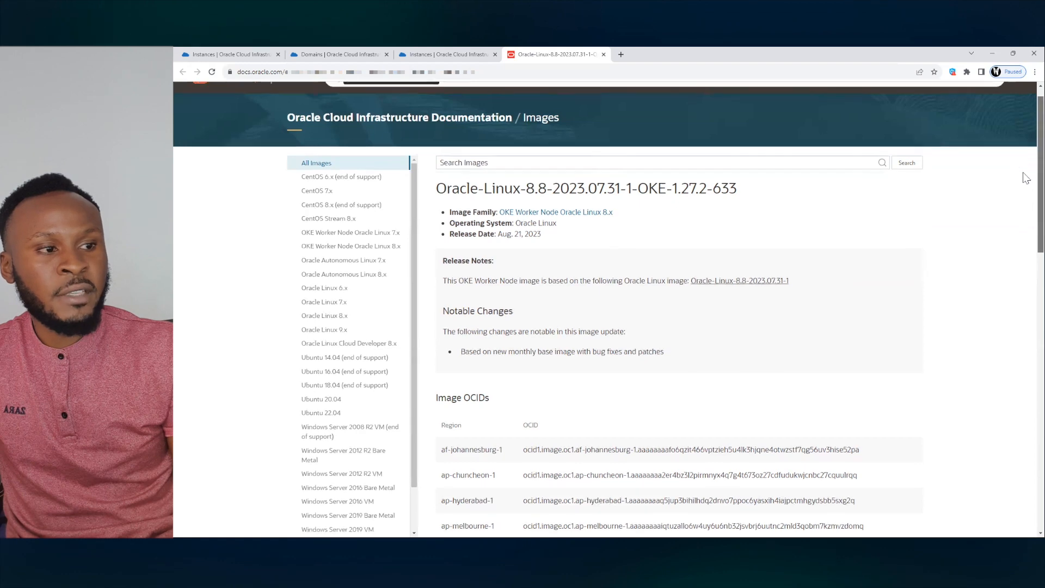
{"action": "scroll", "coordinate": [1023, 177], "scroll_direction": "down", "scroll_amount": 1}
{"action": "scroll", "coordinate": [1023, 191], "scroll_direction": "down", "scroll_amount": 1}
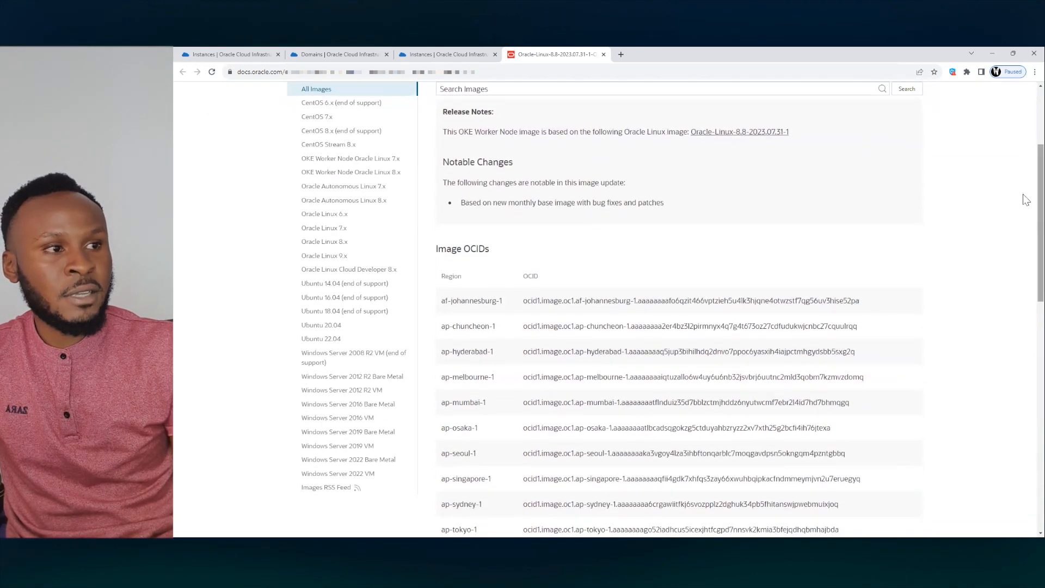
{"action": "scroll", "coordinate": [1023, 213], "scroll_direction": "down", "scroll_amount": 1}
{"action": "scroll", "coordinate": [1025, 223], "scroll_direction": "down", "scroll_amount": 1}
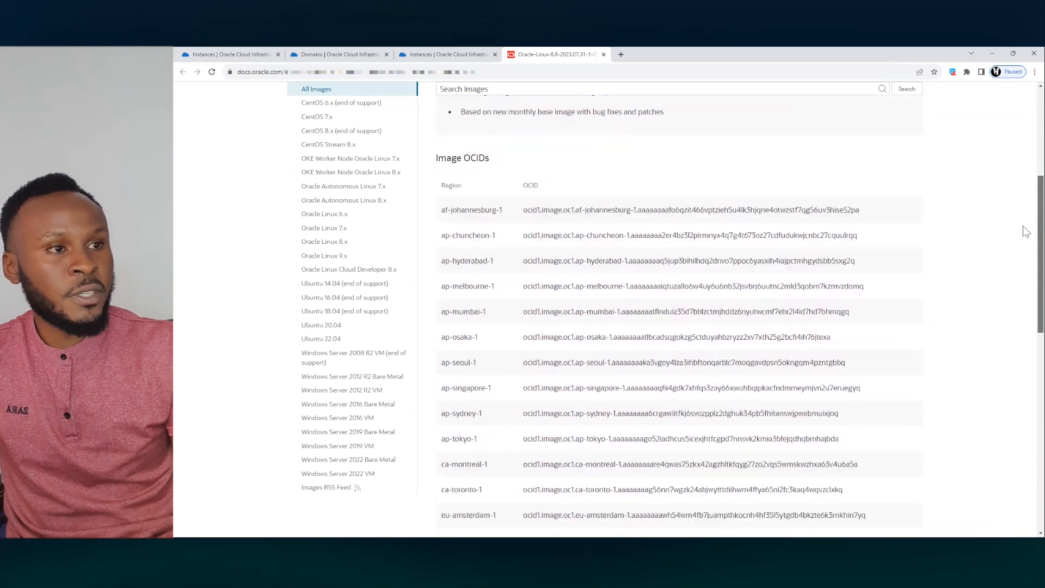
{"action": "scroll", "coordinate": [1025, 233], "scroll_direction": "down", "scroll_amount": 1}
{"action": "scroll", "coordinate": [1026, 246], "scroll_direction": "down", "scroll_amount": 1}
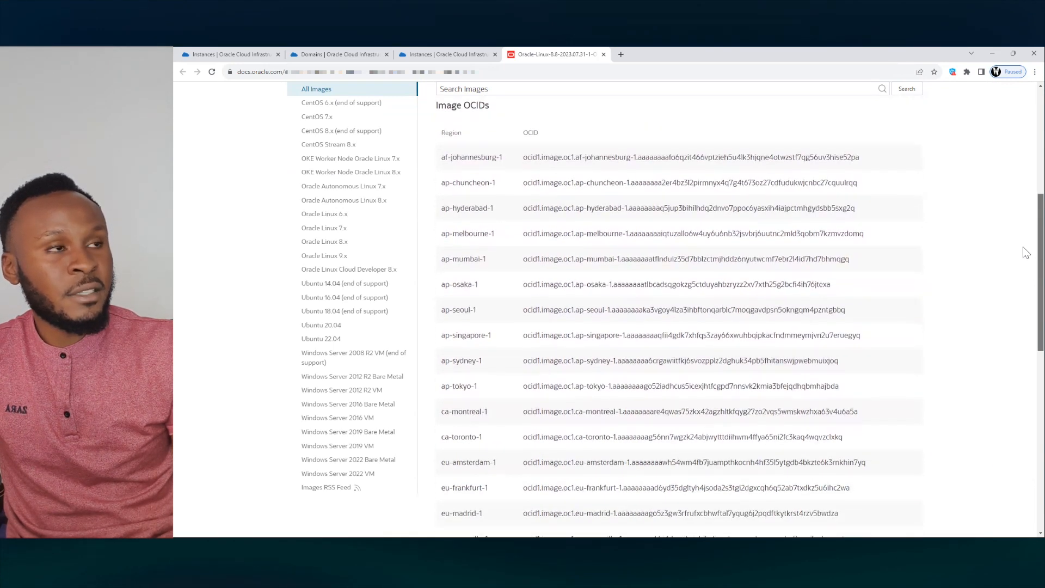
{"action": "left_click", "coordinate": [224, 53]}
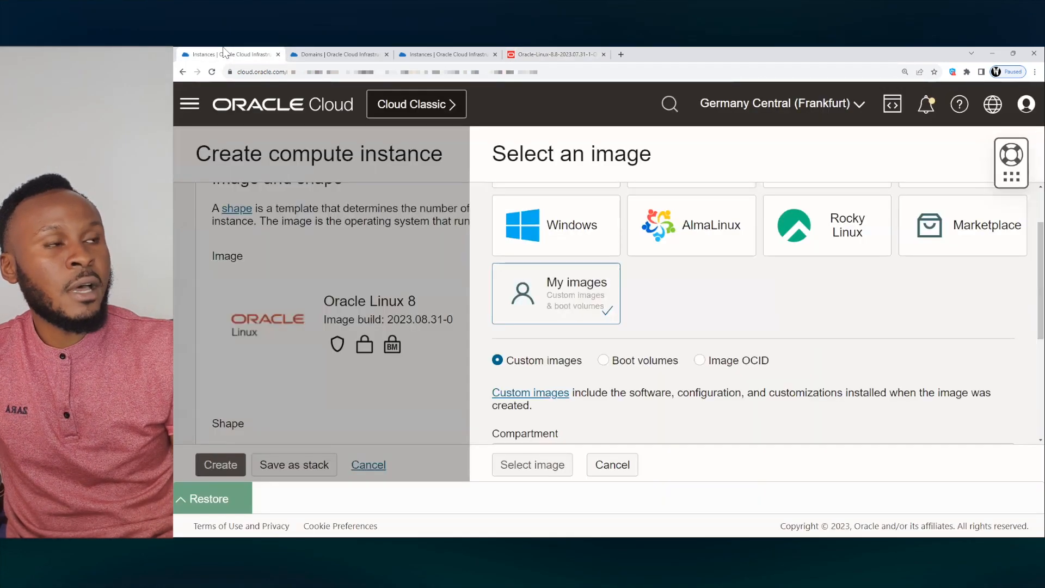
{"action": "left_click", "coordinate": [604, 460]}
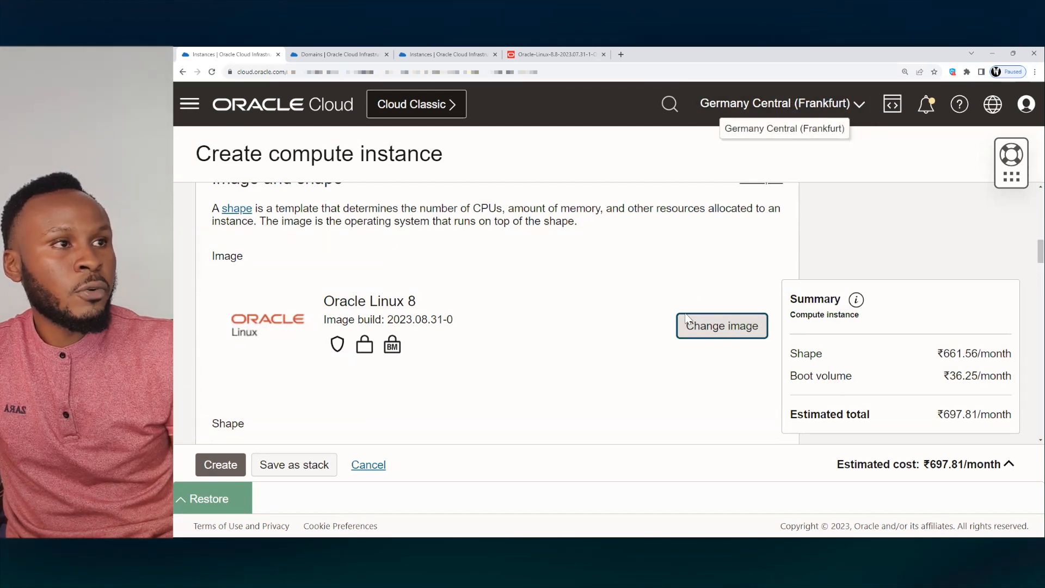
- Copy the eu-frankfurt-1 image OCID of Oracle-Linux-8.8-2023.07.31-1-OKE-1.27.2-633 from the Oracle documentation page
{"action": "left_click", "coordinate": [533, 54]}
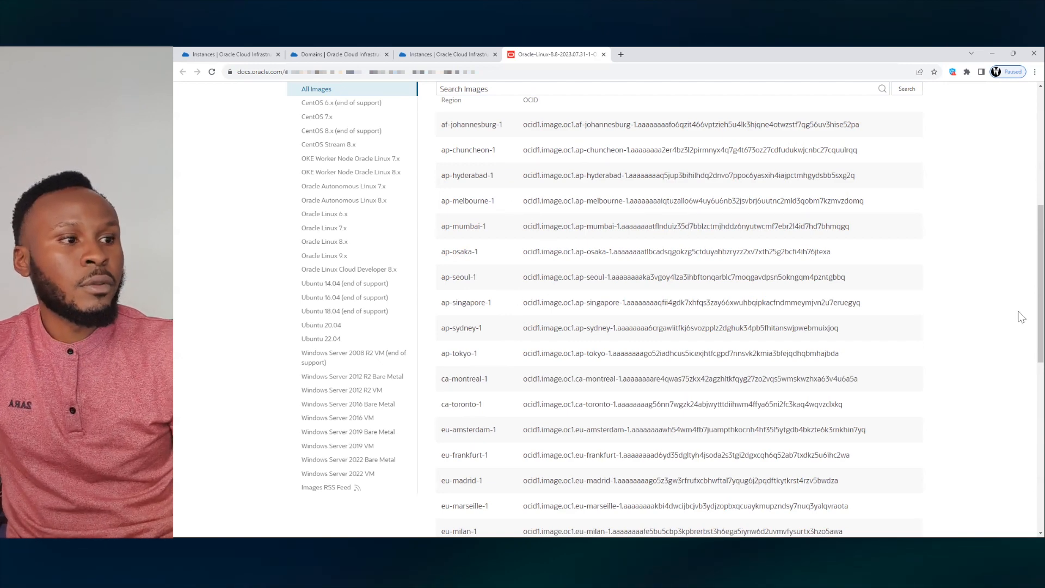
{"action": "scroll", "coordinate": [1026, 245], "scroll_direction": "up", "scroll_amount": 2}
{"action": "scroll", "coordinate": [1026, 235], "scroll_direction": "down", "scroll_amount": 3}
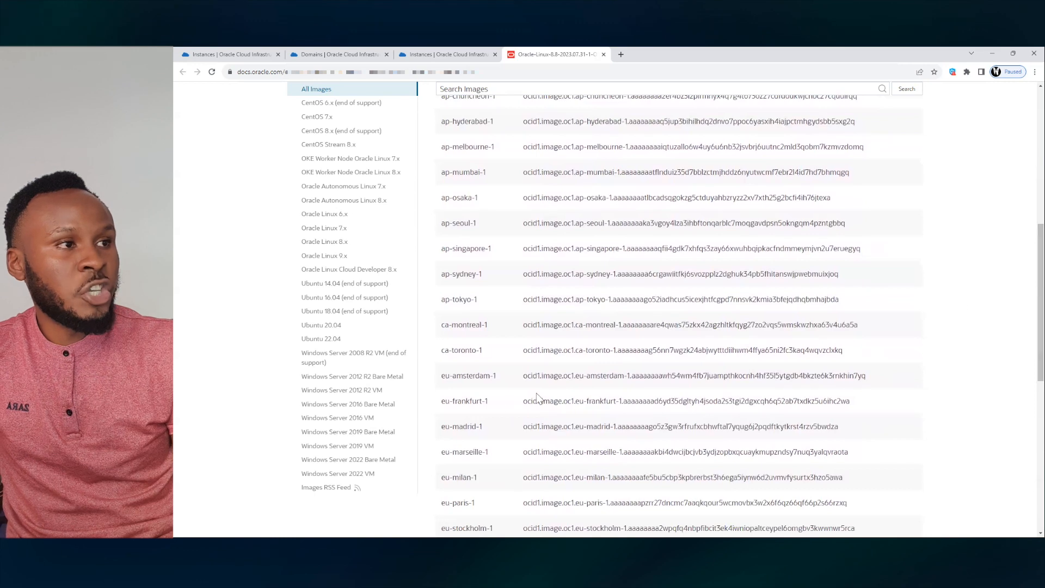
{"action": "triple_click", "coordinate": [549, 401]}
{"action": "key", "text": "ctrl+c"}
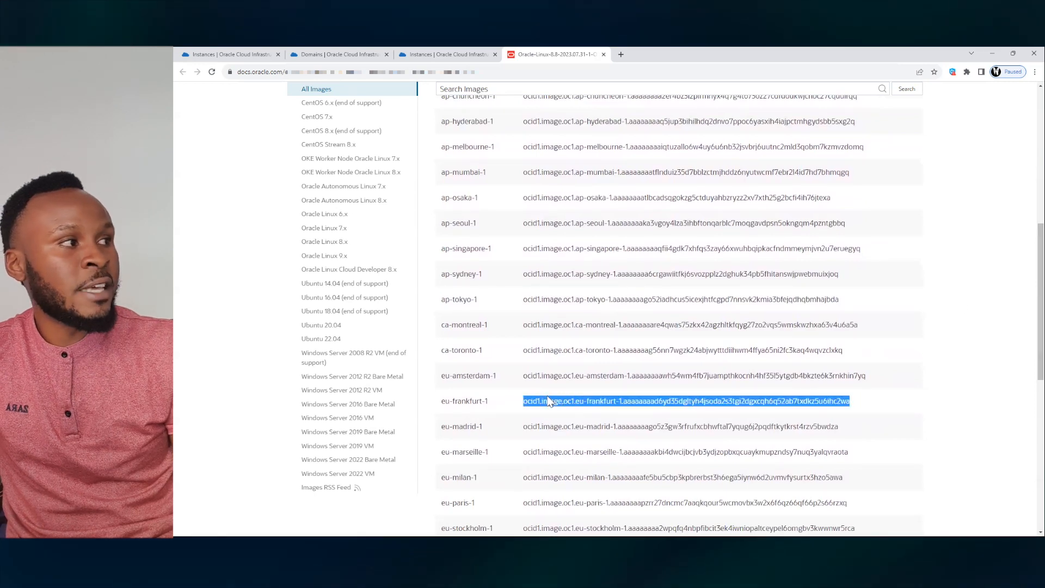
- Return to the instance form and set the image source to My images, specified by Image OCID
{"action": "left_click", "coordinate": [256, 54]}
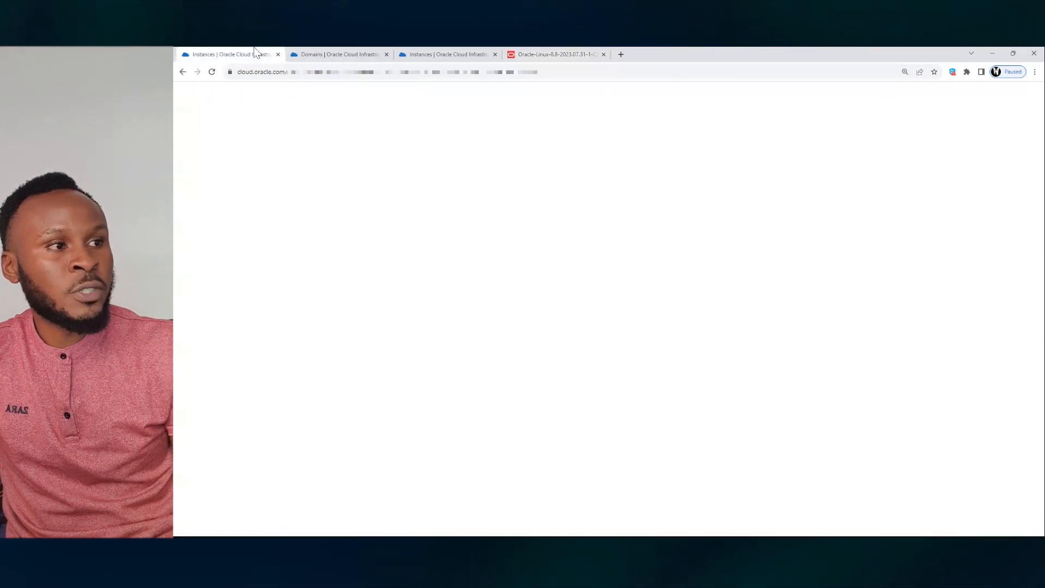
{"action": "left_click", "coordinate": [708, 333]}
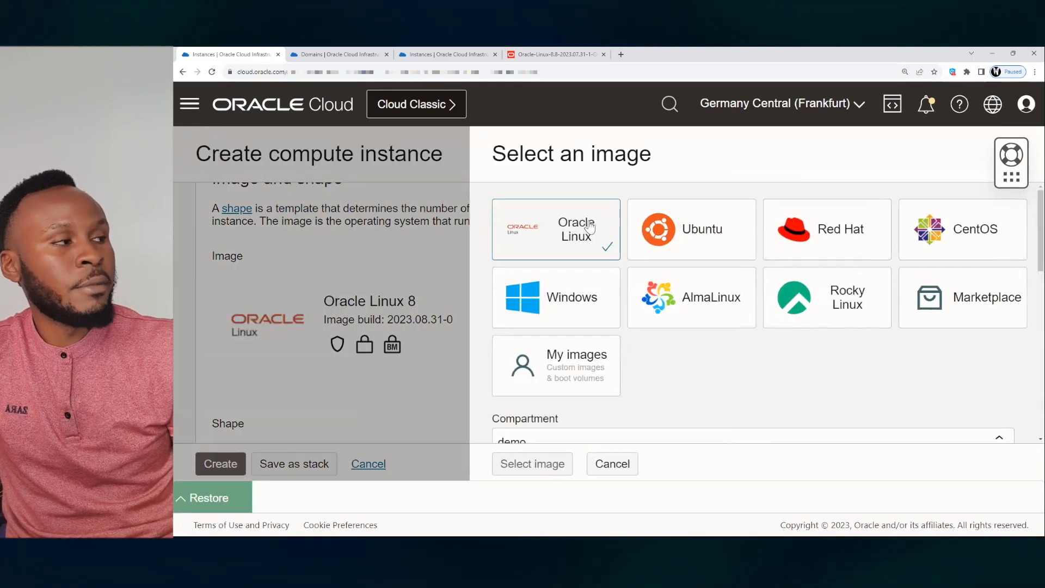
{"action": "scroll", "coordinate": [1025, 229], "scroll_direction": "down", "scroll_amount": 1}
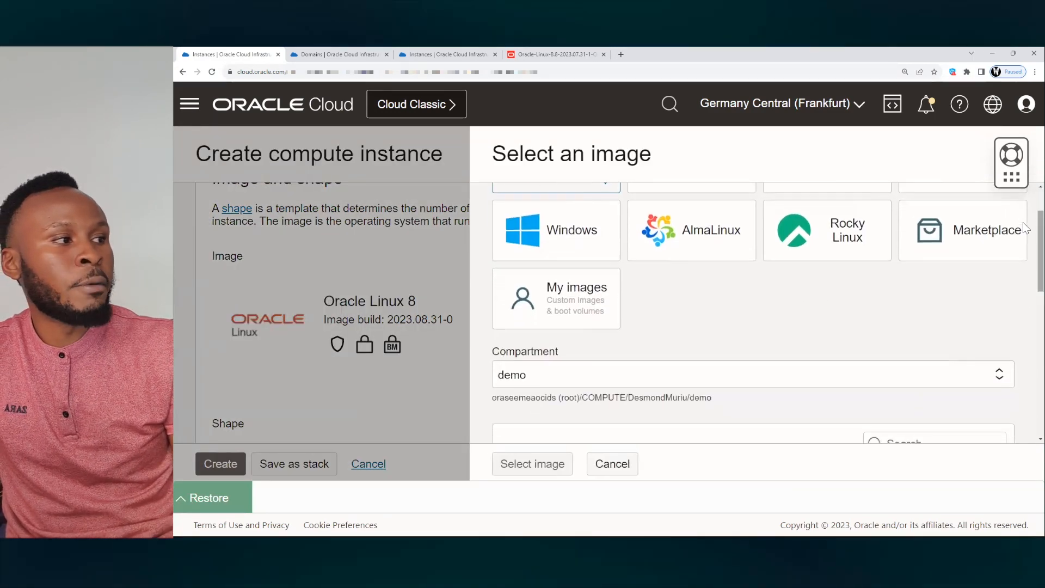
{"action": "left_click", "coordinate": [567, 296]}
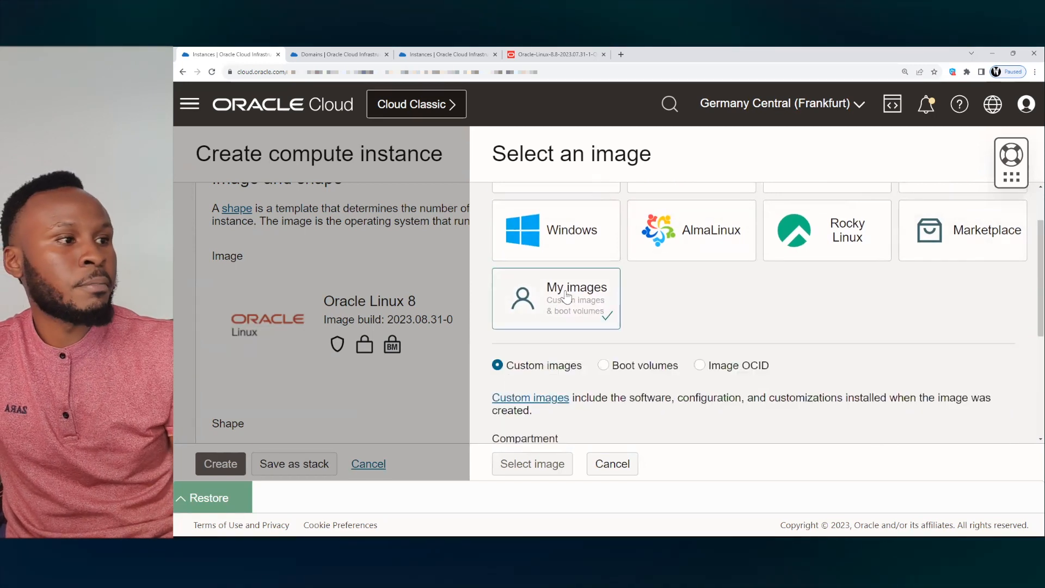
{"action": "left_click", "coordinate": [700, 365]}
{"action": "scroll", "coordinate": [1025, 326], "scroll_direction": "down", "scroll_amount": 2}
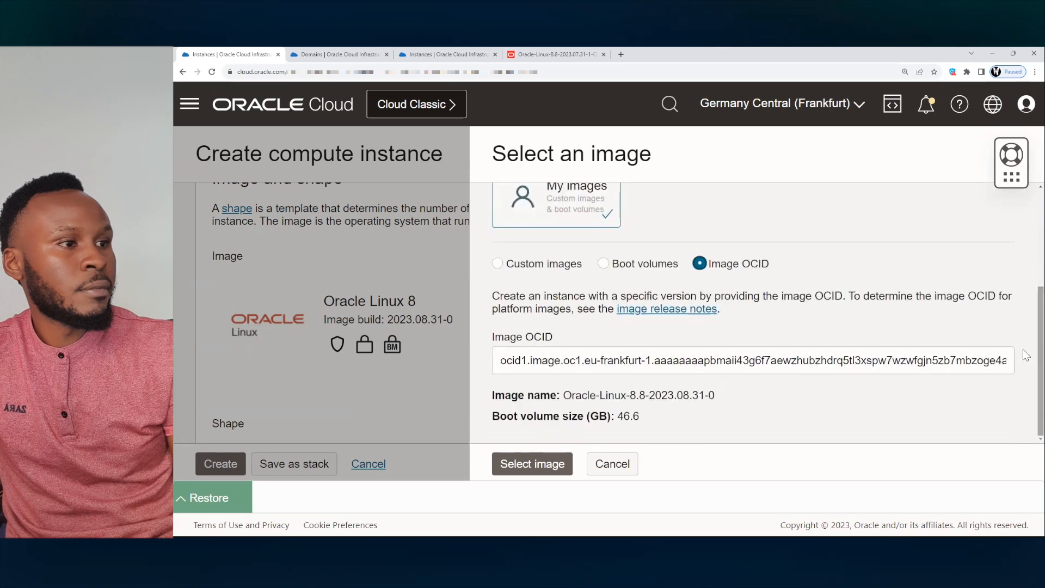
- Replace the image OCID with the copied eu-frankfurt-1 OCID and select that OKE worker node image for the instance
{"action": "triple_click", "coordinate": [710, 359]}
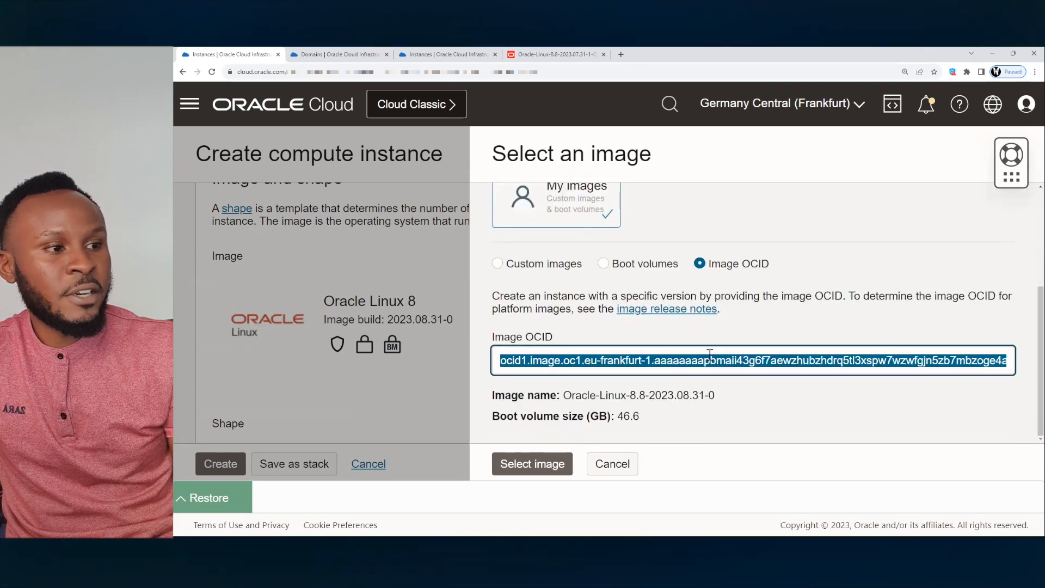
{"action": "key", "text": "BackSpace"}
{"action": "key", "text": "ctrl+v"}
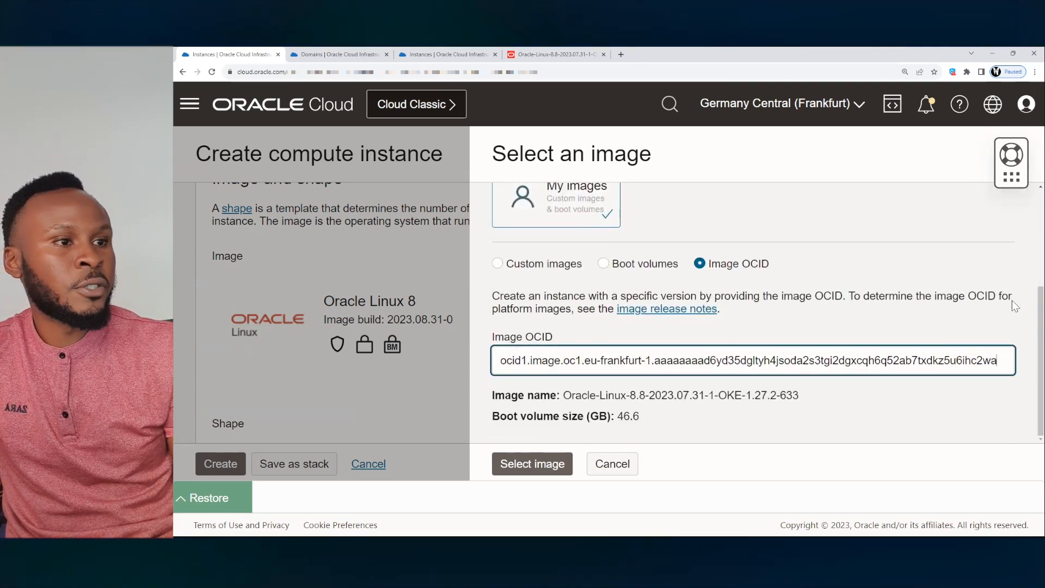
{"action": "scroll", "coordinate": [956, 284], "scroll_direction": "up", "scroll_amount": 3}
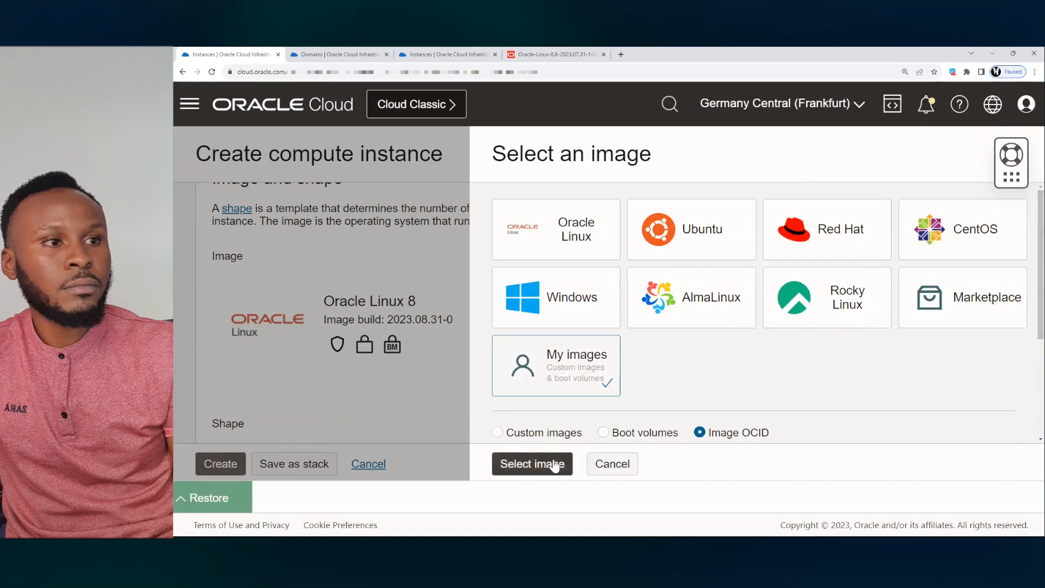
{"action": "scroll", "coordinate": [1021, 338], "scroll_direction": "down", "scroll_amount": 3}
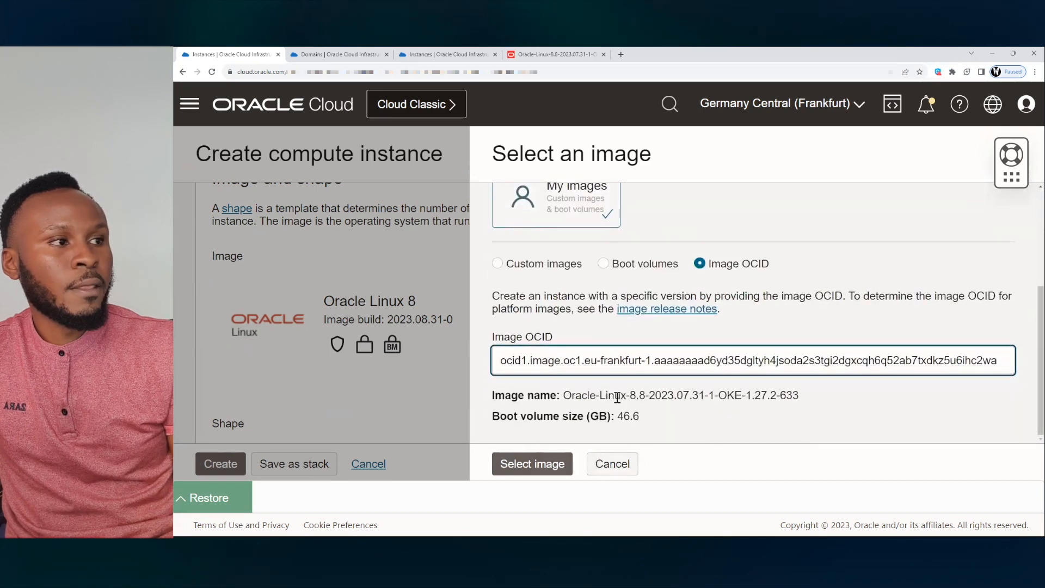
{"action": "left_click", "coordinate": [520, 464]}
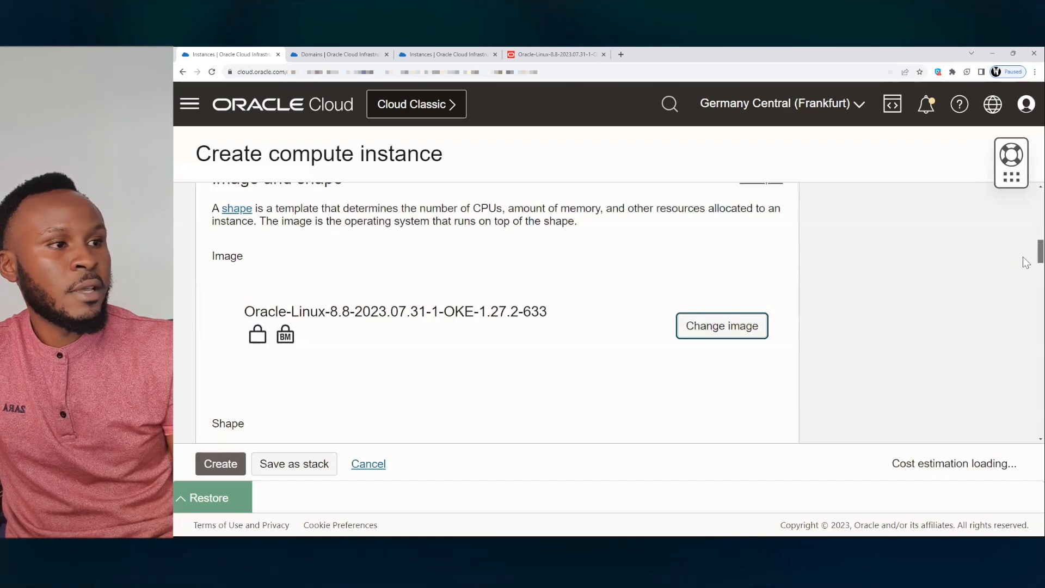
- Open the instance's shape settings and set the number of OCPUs for VM.Standard.E4.Flex to 2
{"action": "scroll", "coordinate": [1025, 263], "scroll_direction": "down", "scroll_amount": 5}
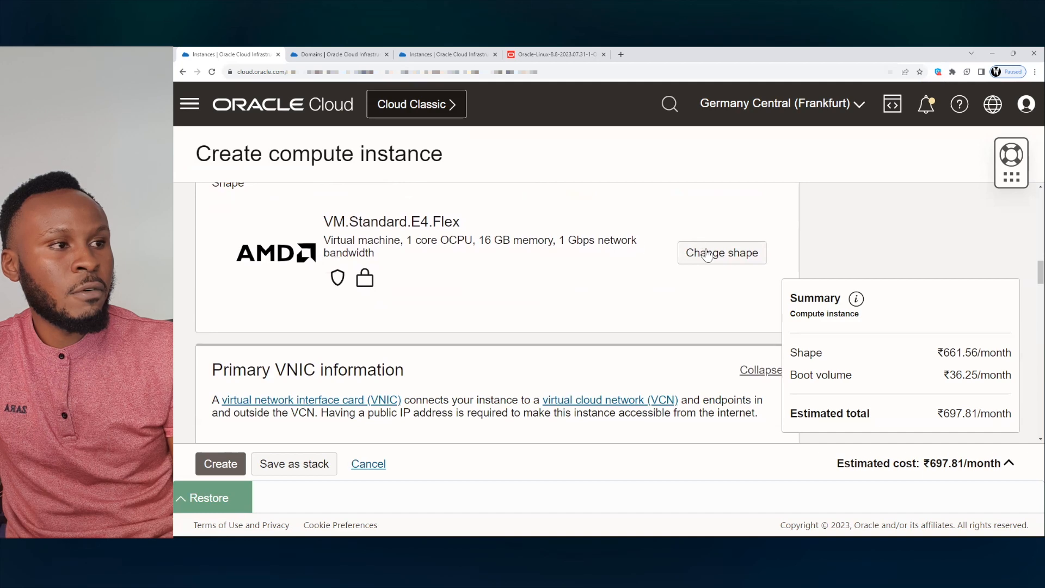
{"action": "left_click", "coordinate": [706, 253]}
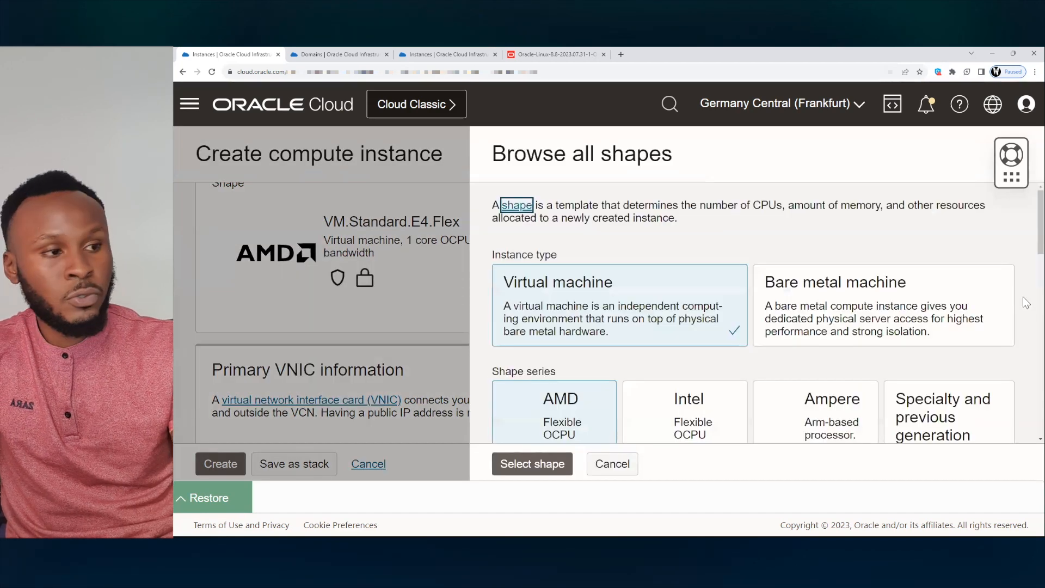
{"action": "scroll", "coordinate": [1025, 301], "scroll_direction": "down", "scroll_amount": 5}
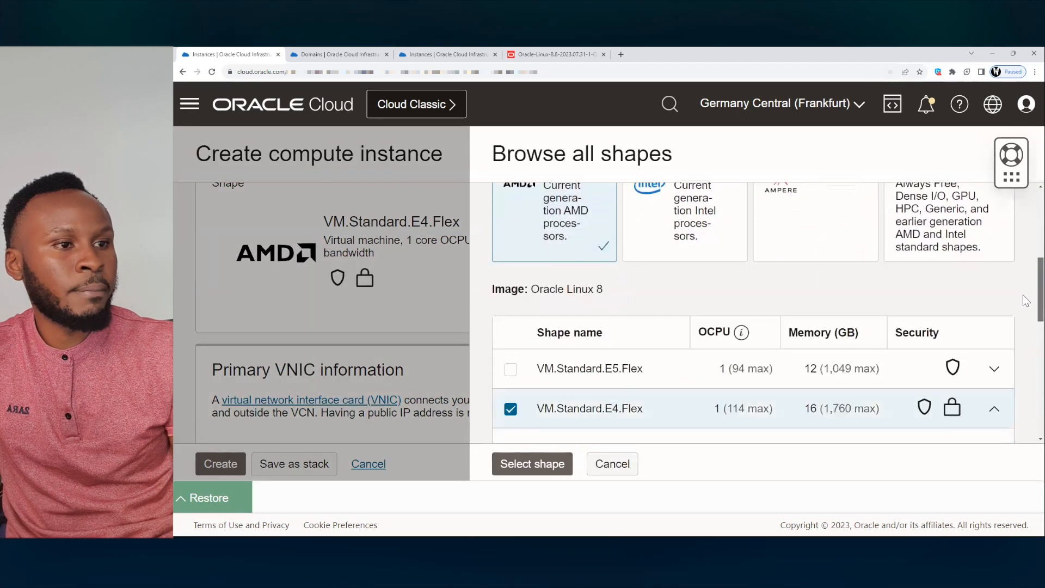
{"action": "scroll", "coordinate": [1023, 304], "scroll_direction": "down", "scroll_amount": 3}
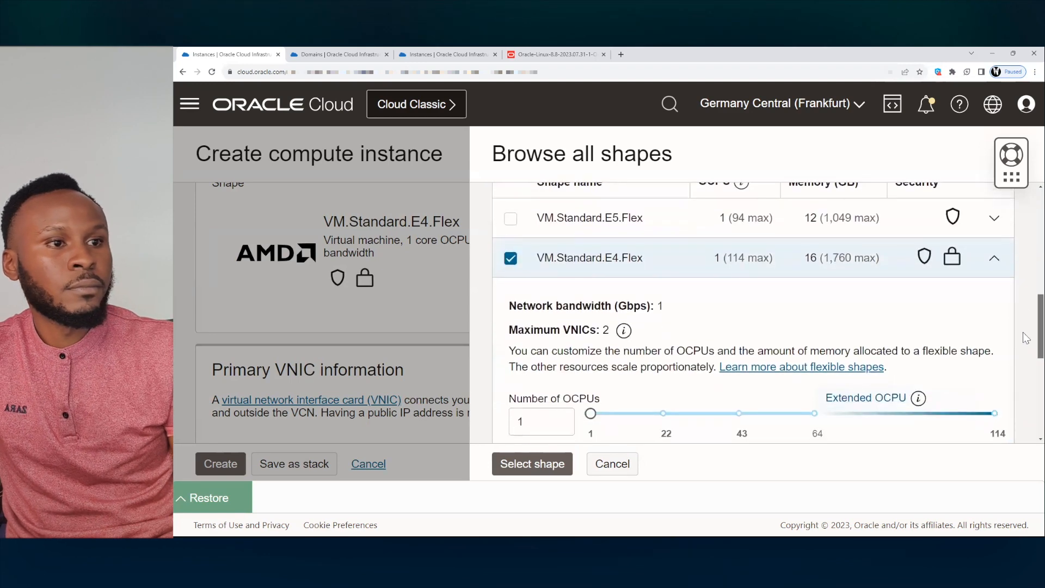
{"action": "scroll", "coordinate": [1023, 332], "scroll_direction": "down", "scroll_amount": 1}
{"action": "left_click", "coordinate": [541, 363]}
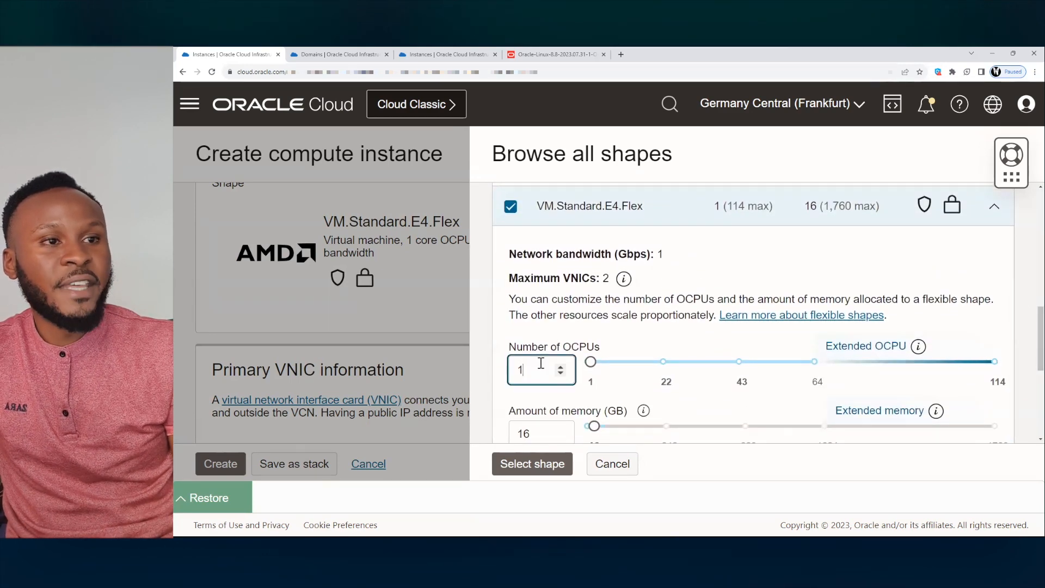
{"action": "key", "text": "BackSpace"}
{"action": "type", "text": "2"}
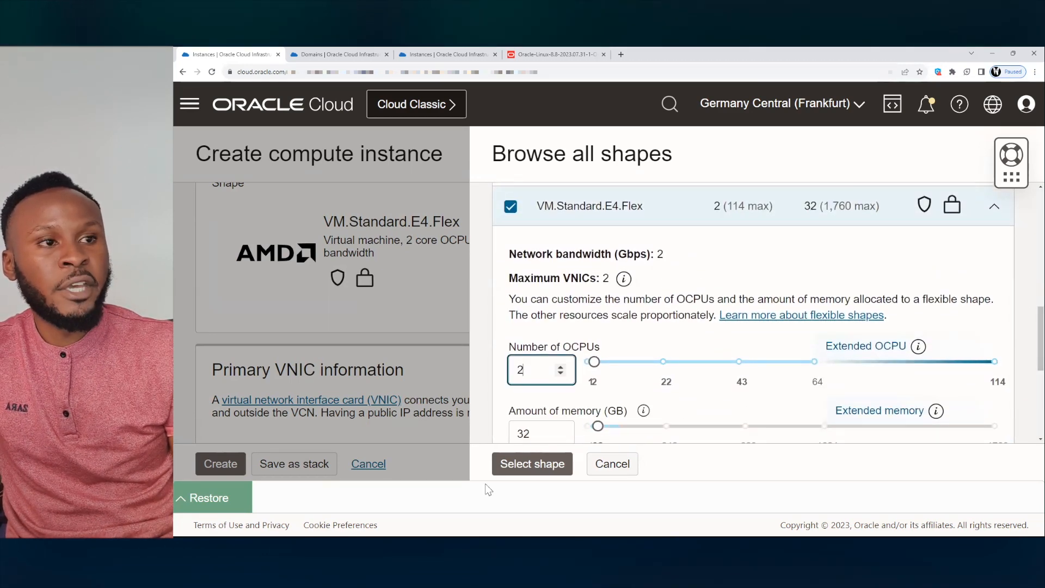
- Apply the shape selection and choose the VCN oke-vcn-quick-cluster-api-test-a039a1153 from the parent compartment of demo
{"action": "left_click", "coordinate": [517, 465]}
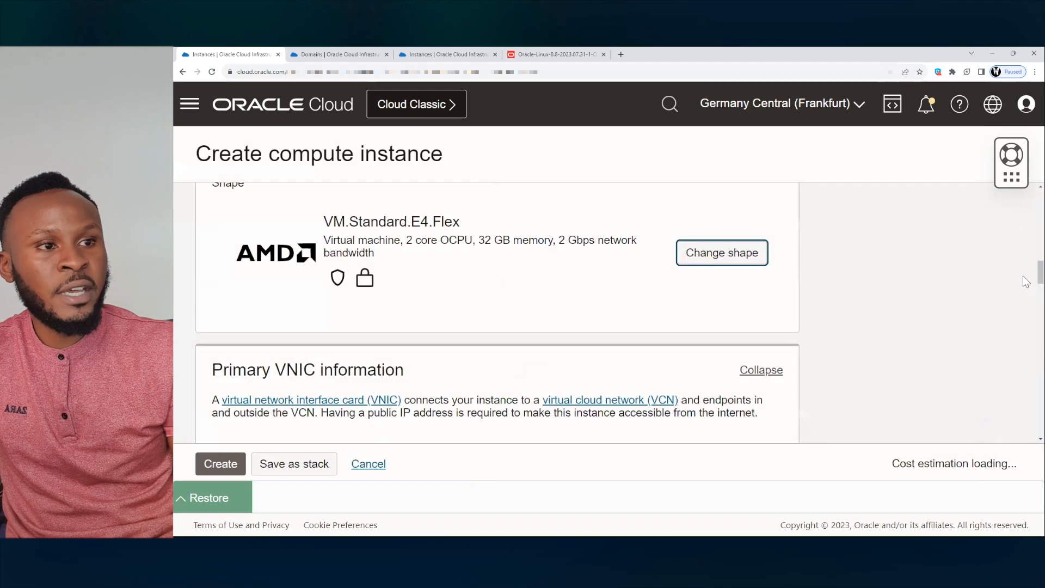
{"action": "scroll", "coordinate": [1023, 277], "scroll_direction": "down", "scroll_amount": 3}
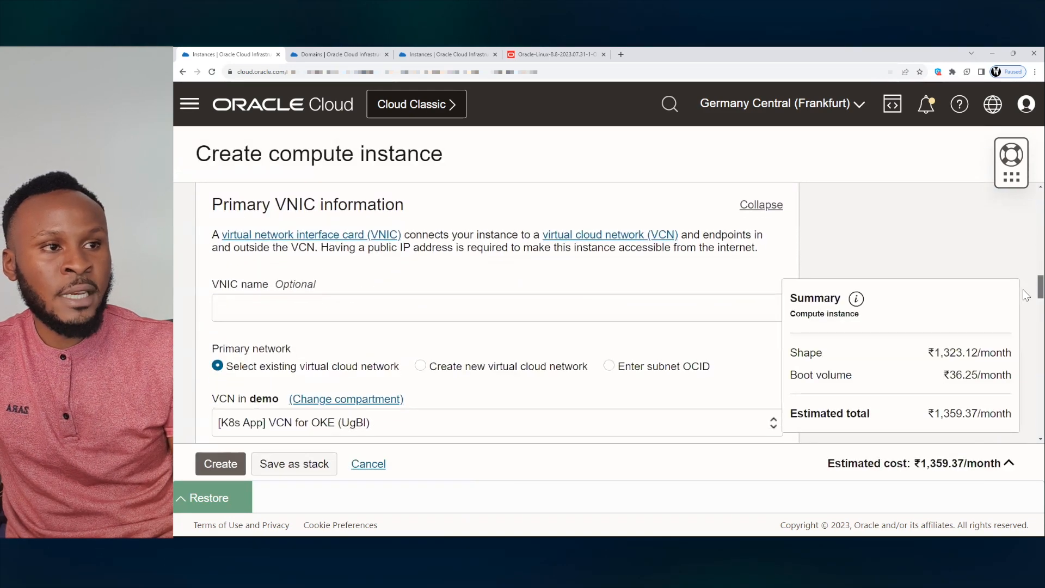
{"action": "scroll", "coordinate": [1026, 296], "scroll_direction": "down", "scroll_amount": 1}
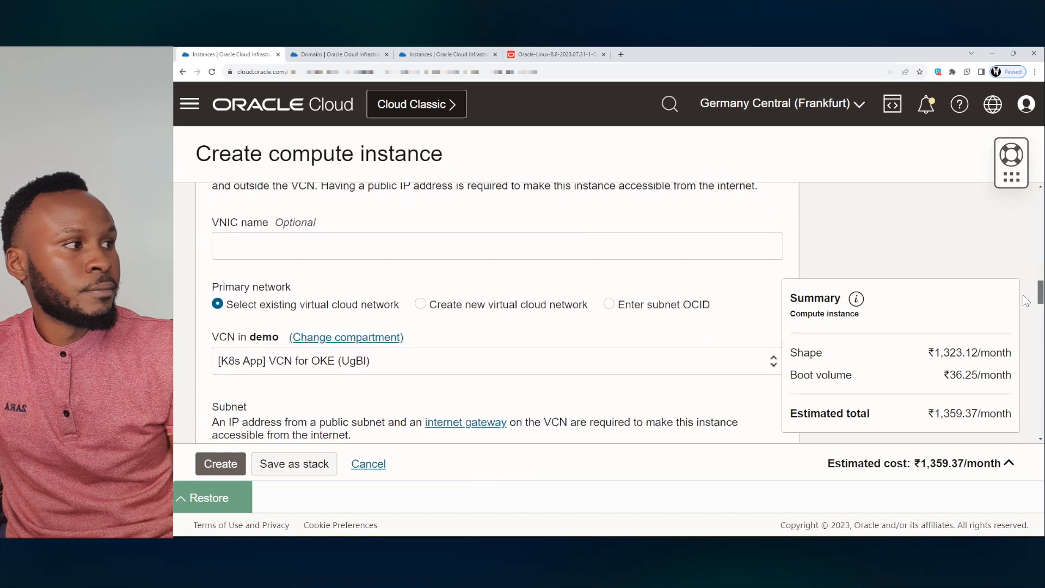
{"action": "scroll", "coordinate": [1026, 299], "scroll_direction": "down", "scroll_amount": 1}
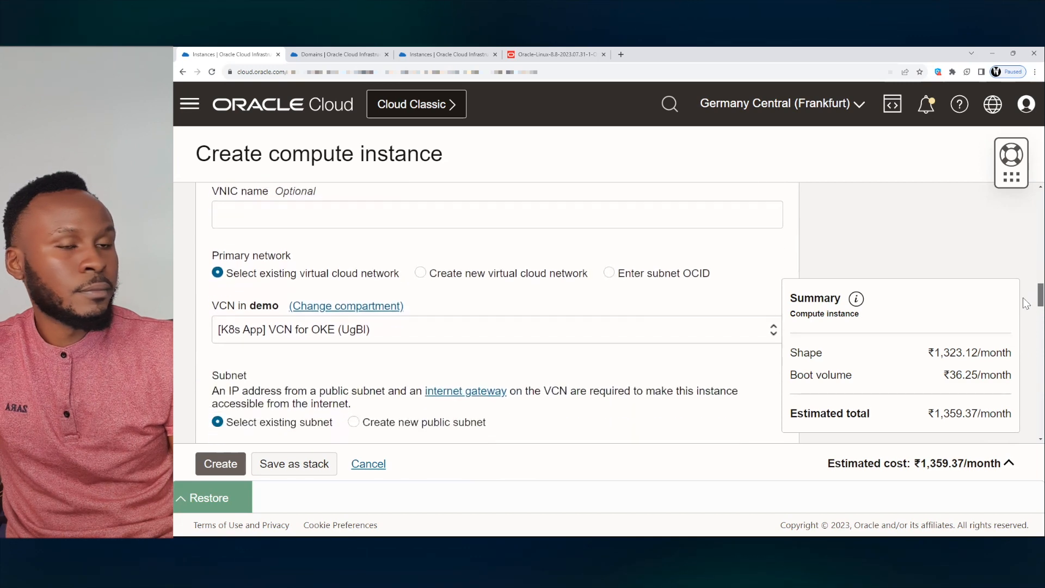
{"action": "left_click", "coordinate": [327, 287]}
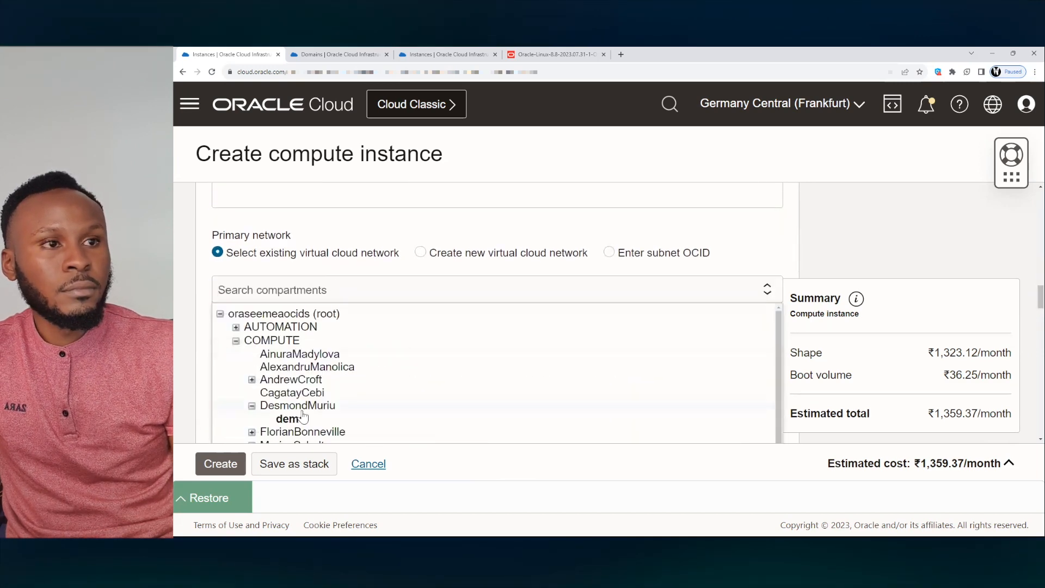
{"action": "left_click", "coordinate": [288, 418]}
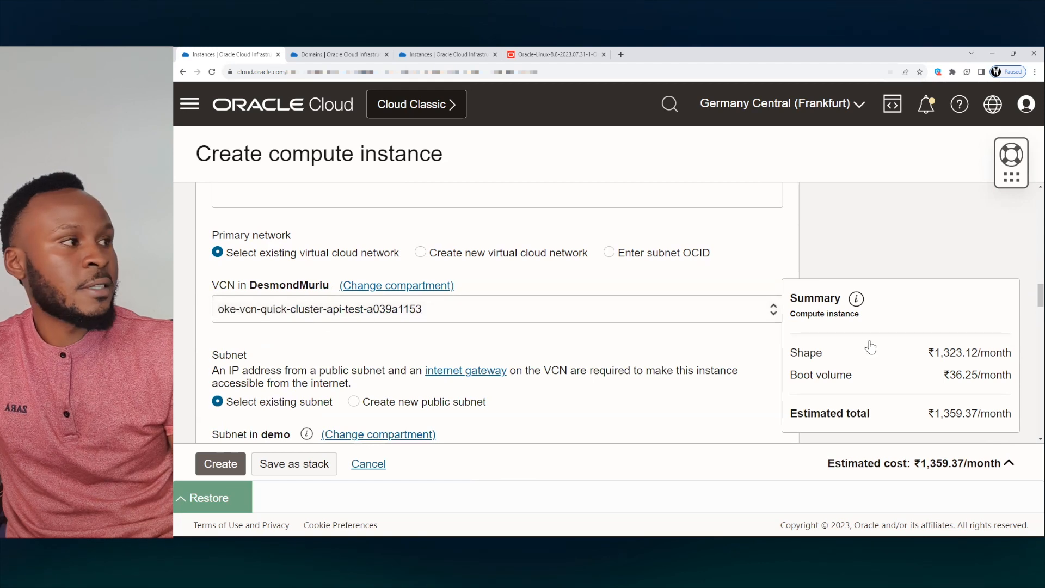
{"action": "scroll", "coordinate": [1025, 305], "scroll_direction": "down", "scroll_amount": 3}
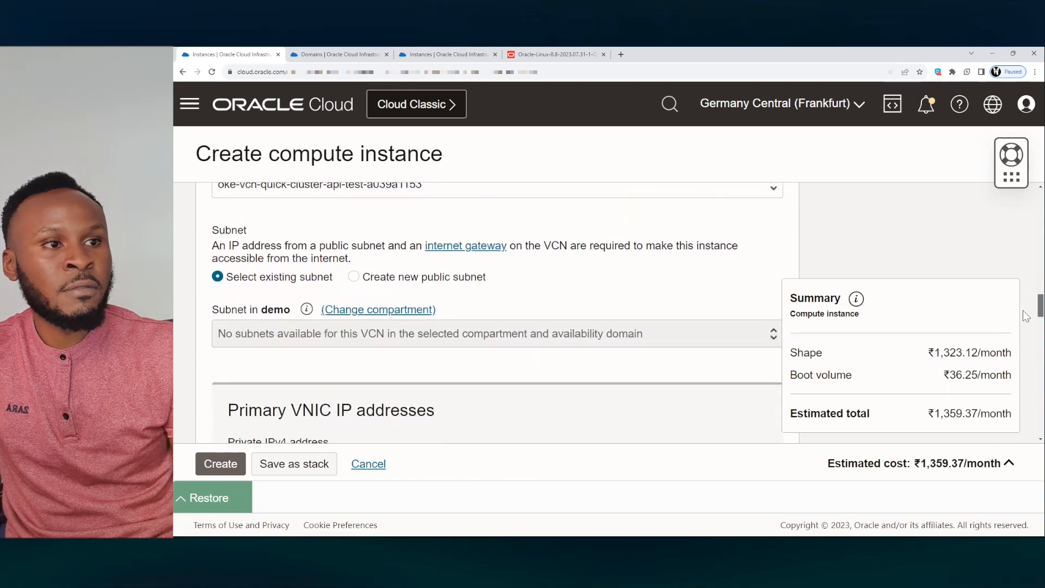
{"action": "left_click", "coordinate": [373, 309]}
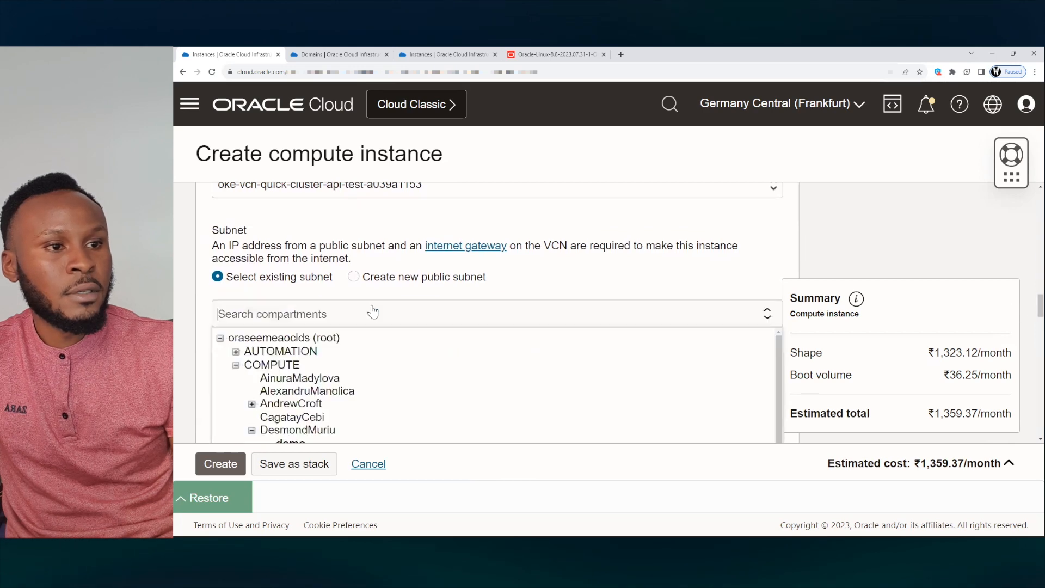
{"action": "scroll", "coordinate": [449, 419], "scroll_direction": "down", "scroll_amount": 2}
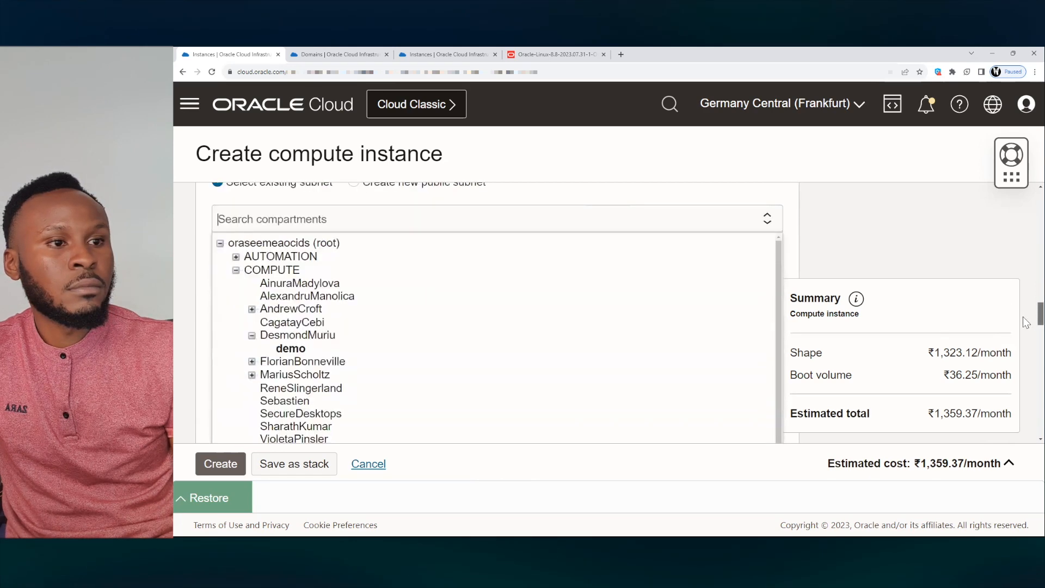
{"action": "left_click", "coordinate": [418, 342]}
{"action": "scroll", "coordinate": [1025, 305], "scroll_direction": "up", "scroll_amount": 2}
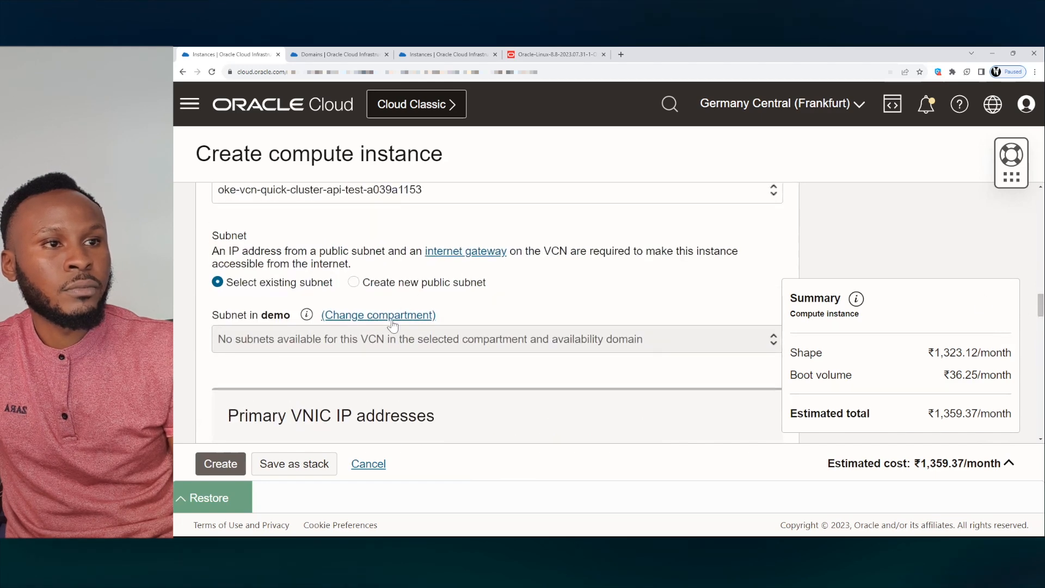
{"action": "left_click", "coordinate": [392, 321]}
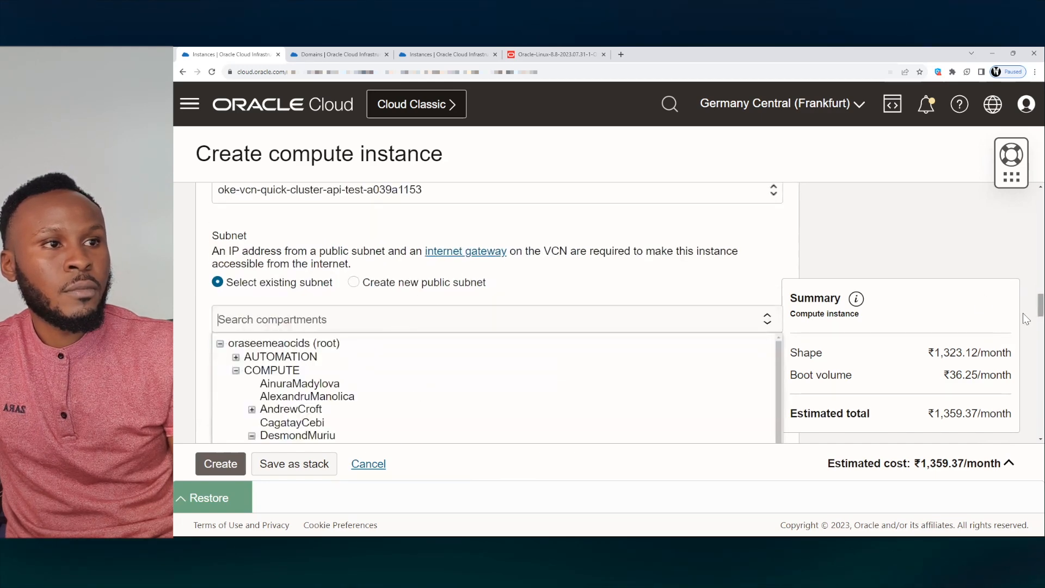
{"action": "scroll", "coordinate": [1023, 316], "scroll_direction": "down", "scroll_amount": 3}
{"action": "left_click", "coordinate": [562, 369]}
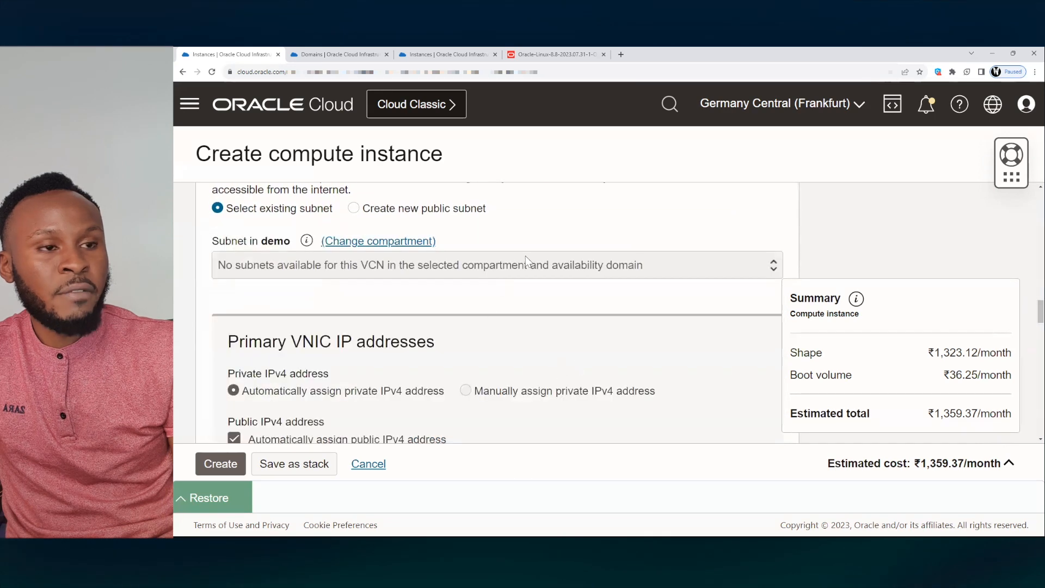
- Switch the subnet compartment to the parent of demo and select the private subnet oke-nodesubnet-quick-cluster-api-test-a039a1153-regional
{"action": "left_click", "coordinate": [378, 240]}
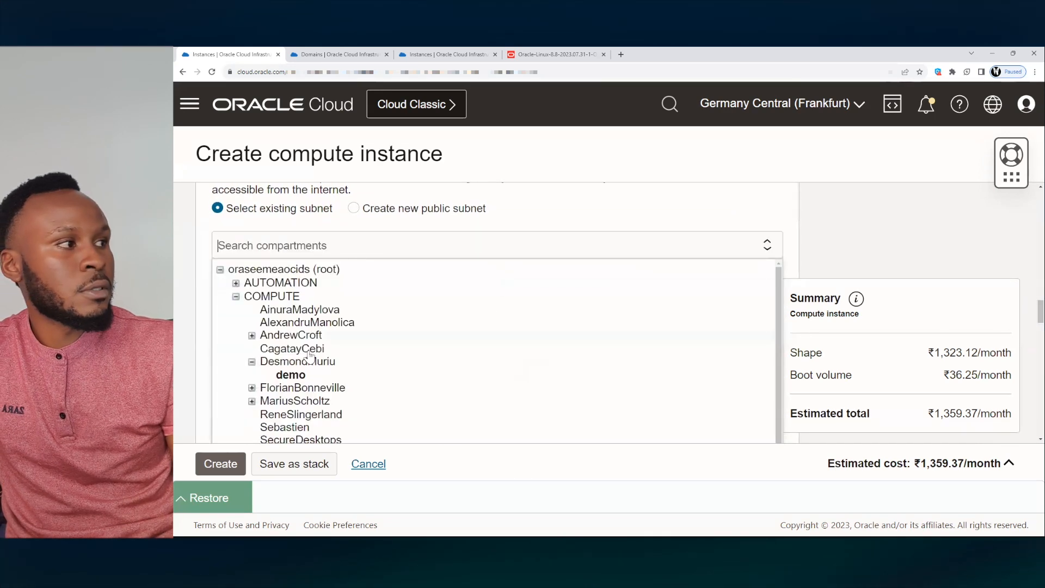
{"action": "left_click", "coordinate": [295, 364]}
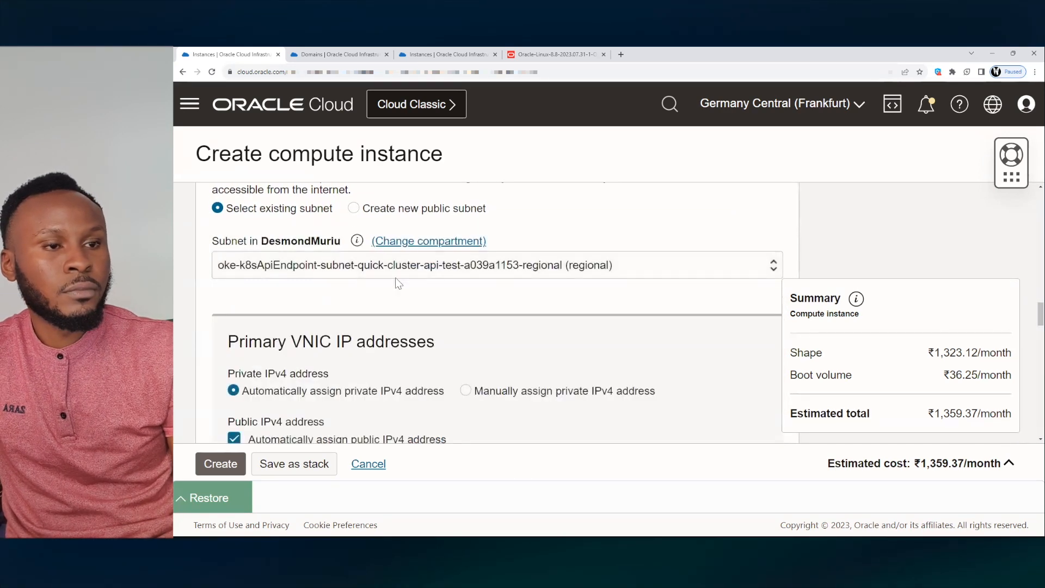
{"action": "left_click", "coordinate": [404, 265]}
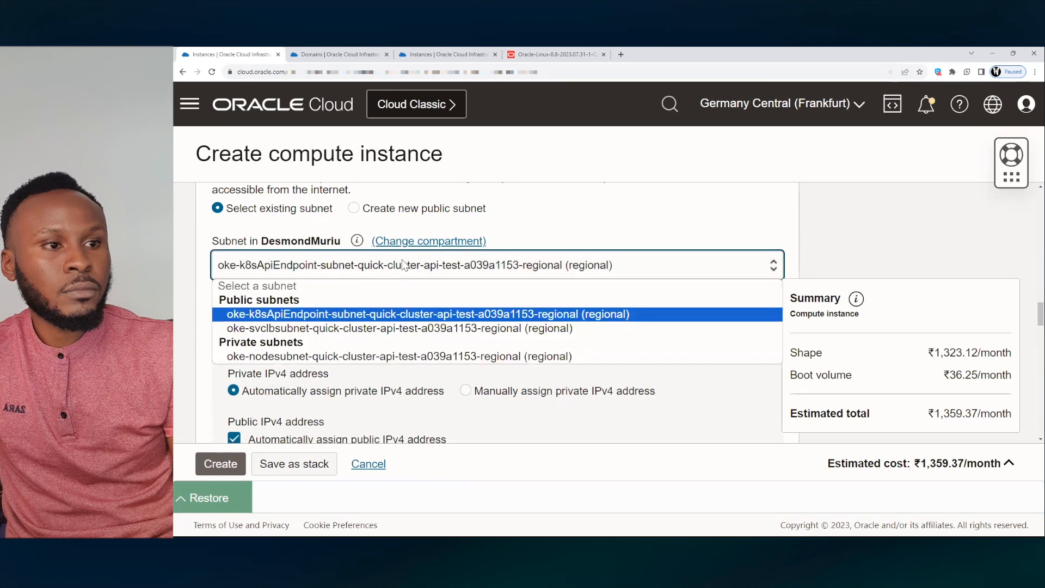
{"action": "left_click", "coordinate": [314, 356]}
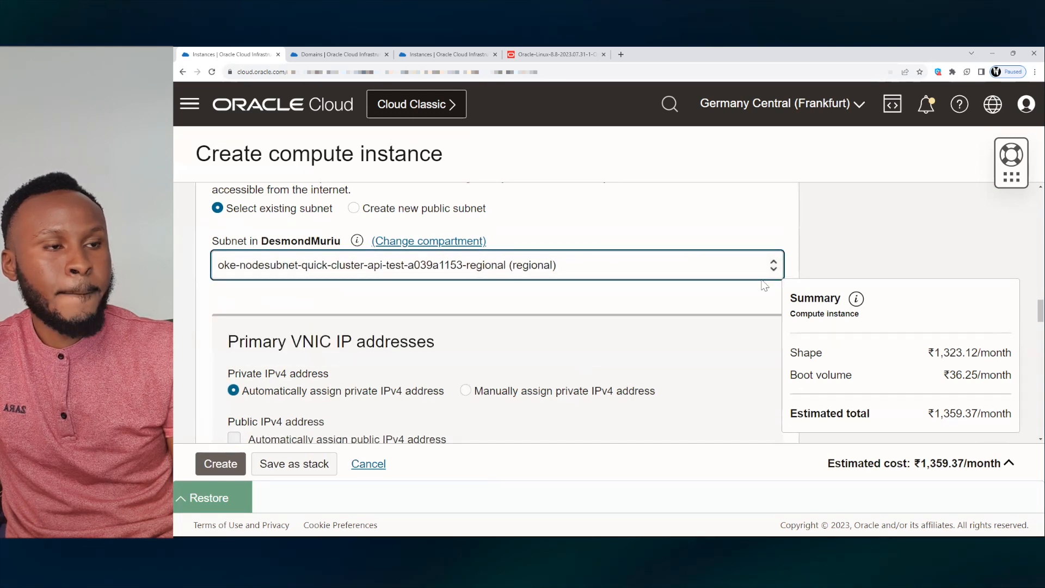
- Set the SSH keys to be supplied by file and upload the public key ssh-key-2023-09-18.key (1).pub from Downloads
{"action": "scroll", "coordinate": [1025, 321], "scroll_direction": "down", "scroll_amount": 4}
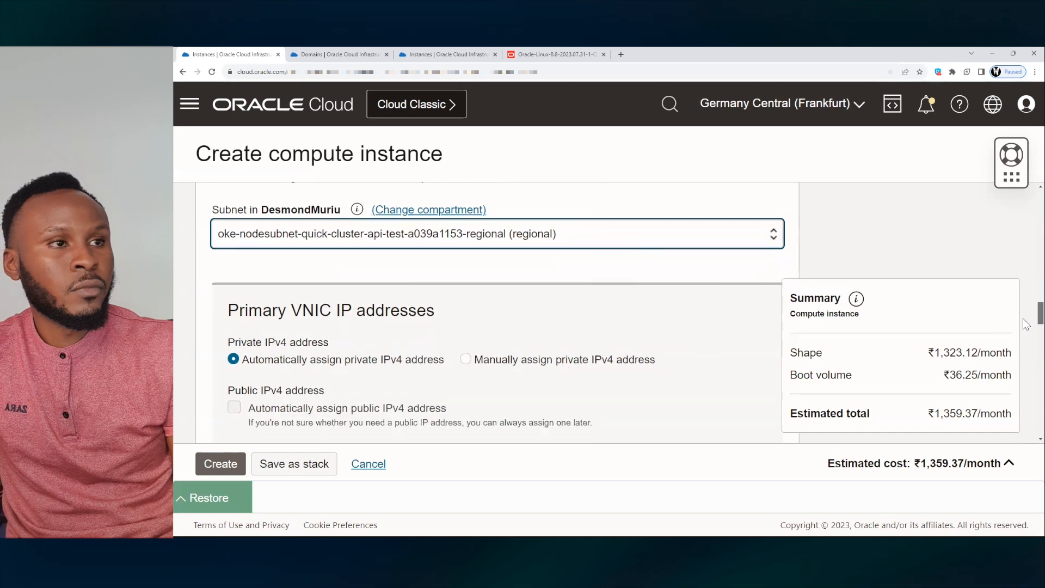
{"action": "scroll", "coordinate": [1025, 340], "scroll_direction": "down", "scroll_amount": 3}
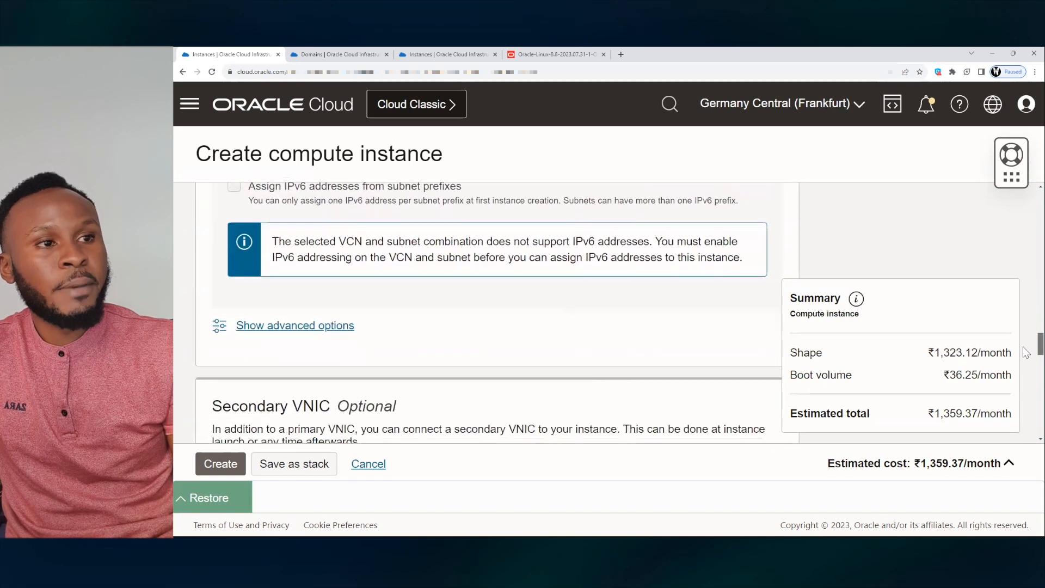
{"action": "scroll", "coordinate": [1025, 353], "scroll_direction": "down", "scroll_amount": 7}
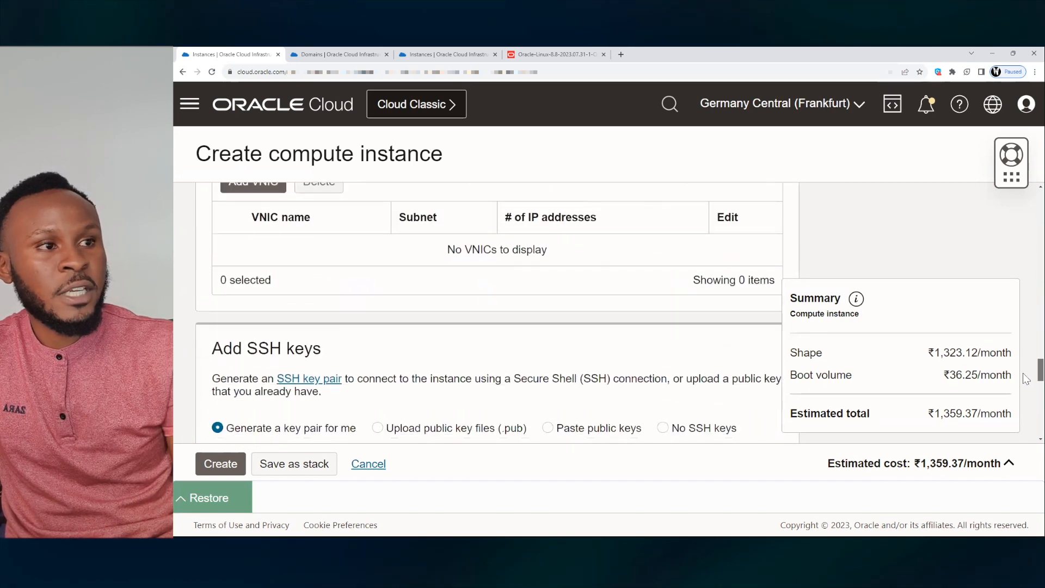
{"action": "scroll", "coordinate": [1026, 377], "scroll_direction": "down", "scroll_amount": 4}
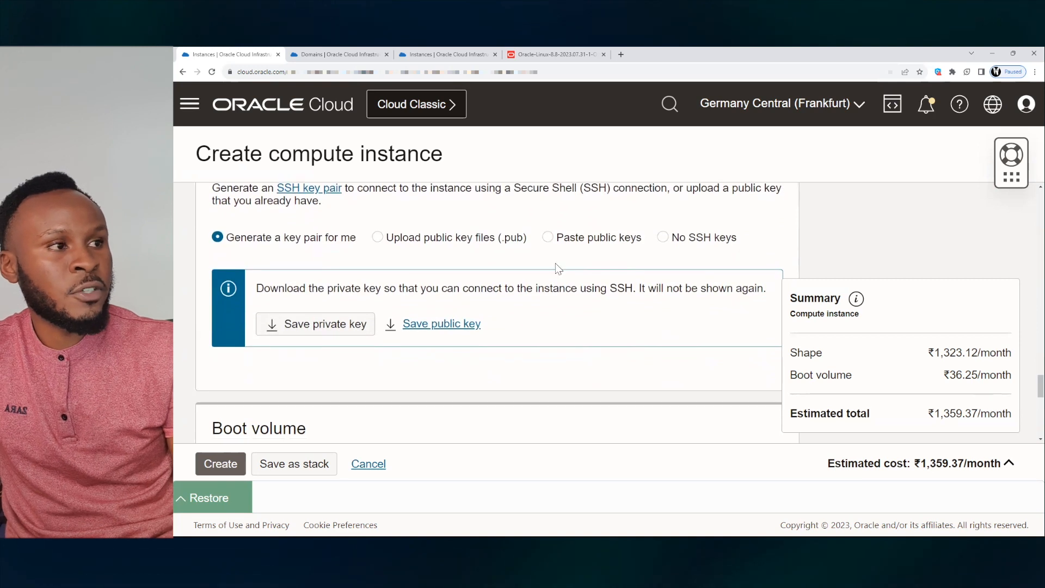
{"action": "left_click", "coordinate": [377, 238]}
{"action": "left_click", "coordinate": [558, 304]}
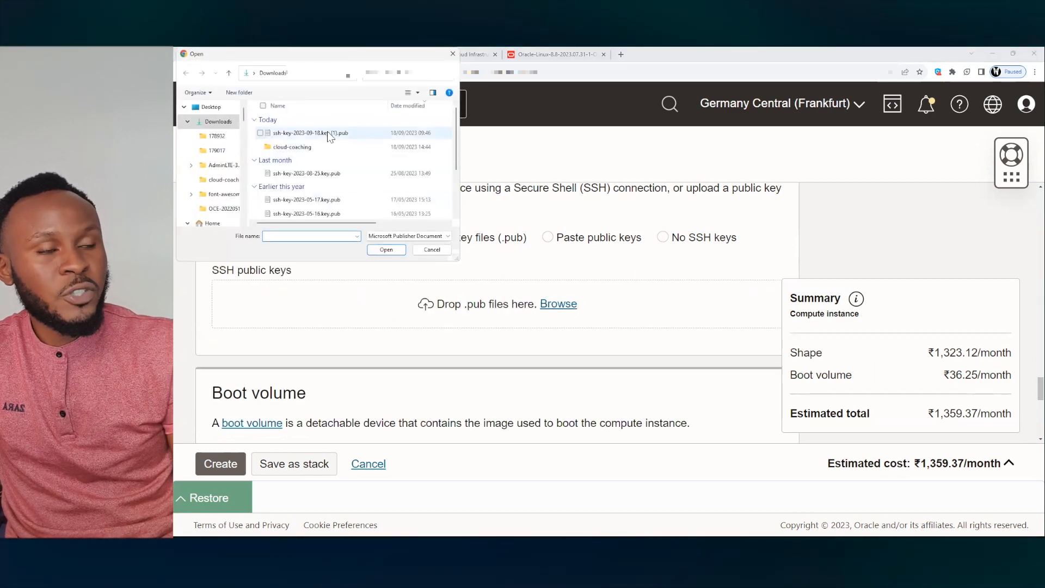
{"action": "left_click", "coordinate": [308, 132]}
{"action": "left_click", "coordinate": [390, 249]}
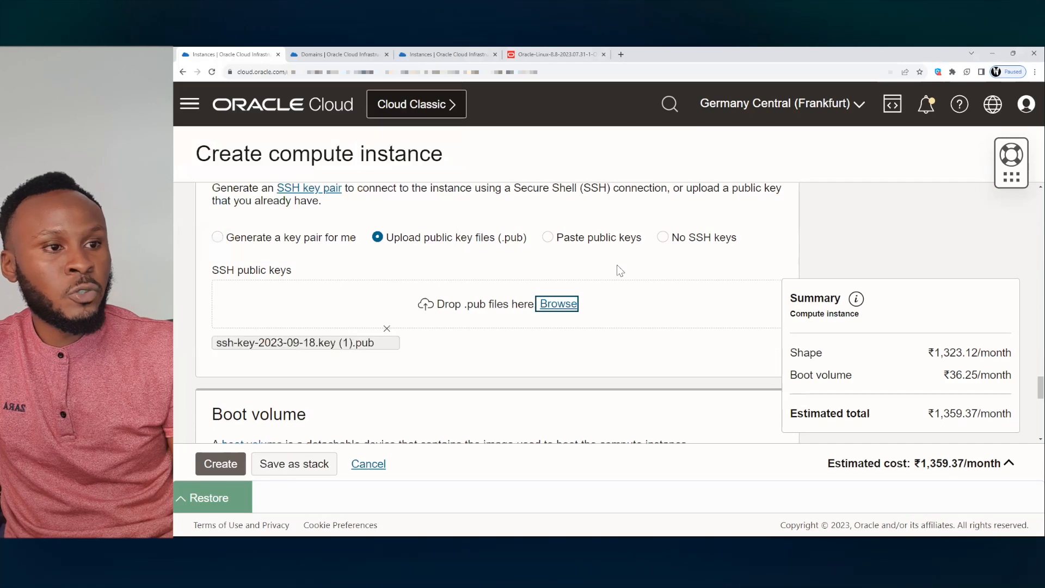
- Show the instance's advanced options and set the initialization script to the Paste cloud-init script option
{"action": "scroll", "coordinate": [1026, 381], "scroll_direction": "down", "scroll_amount": 5}
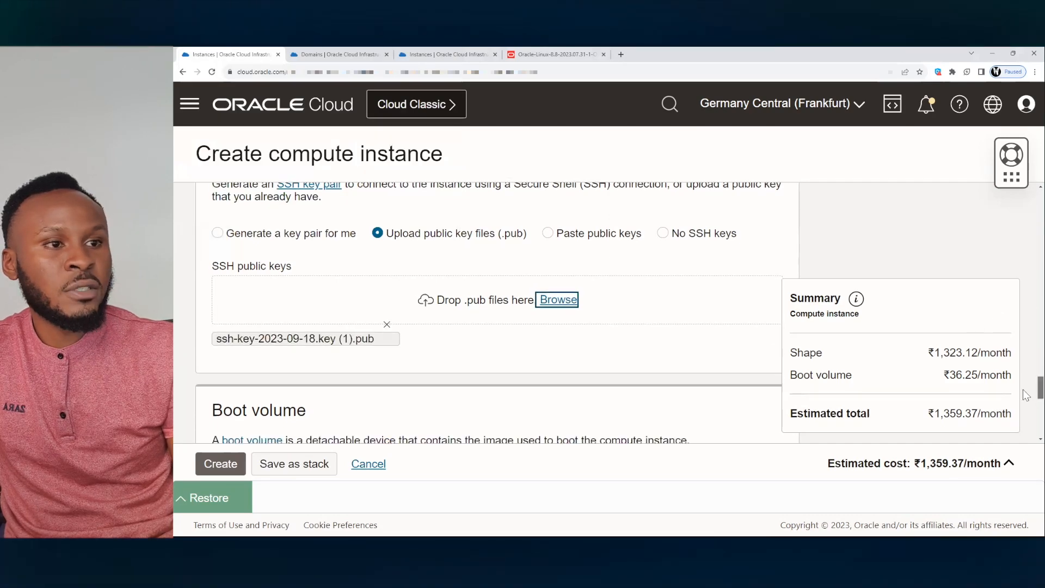
{"action": "scroll", "coordinate": [1026, 405], "scroll_direction": "down", "scroll_amount": 3}
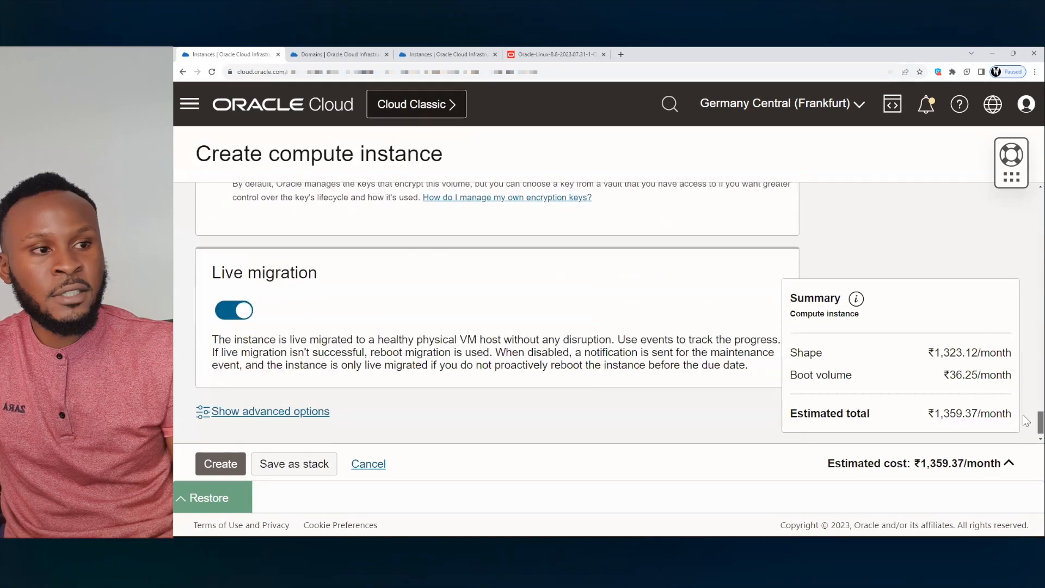
{"action": "left_click", "coordinate": [309, 413]}
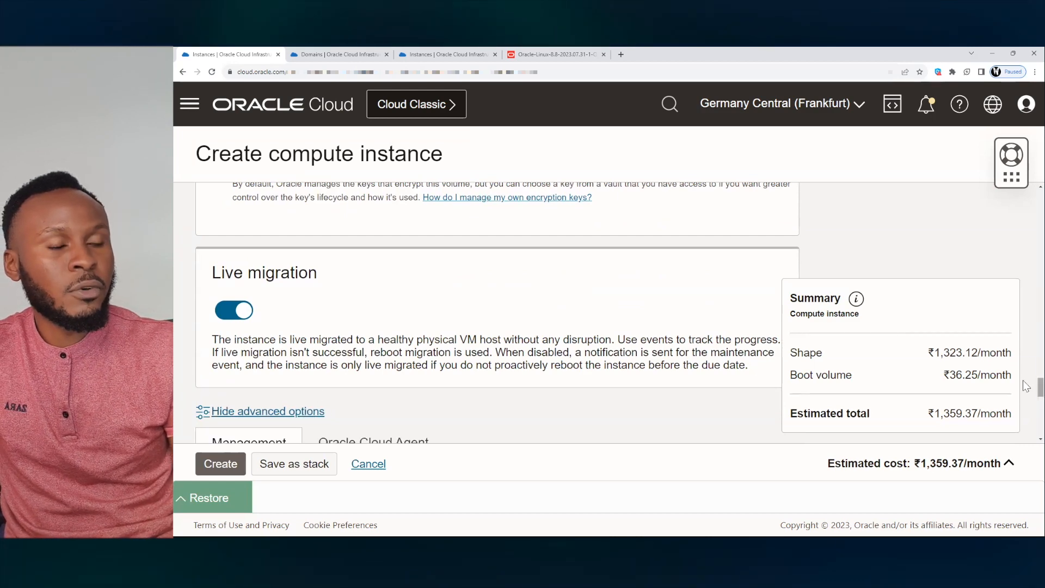
{"action": "scroll", "coordinate": [1026, 379], "scroll_direction": "down", "scroll_amount": 5}
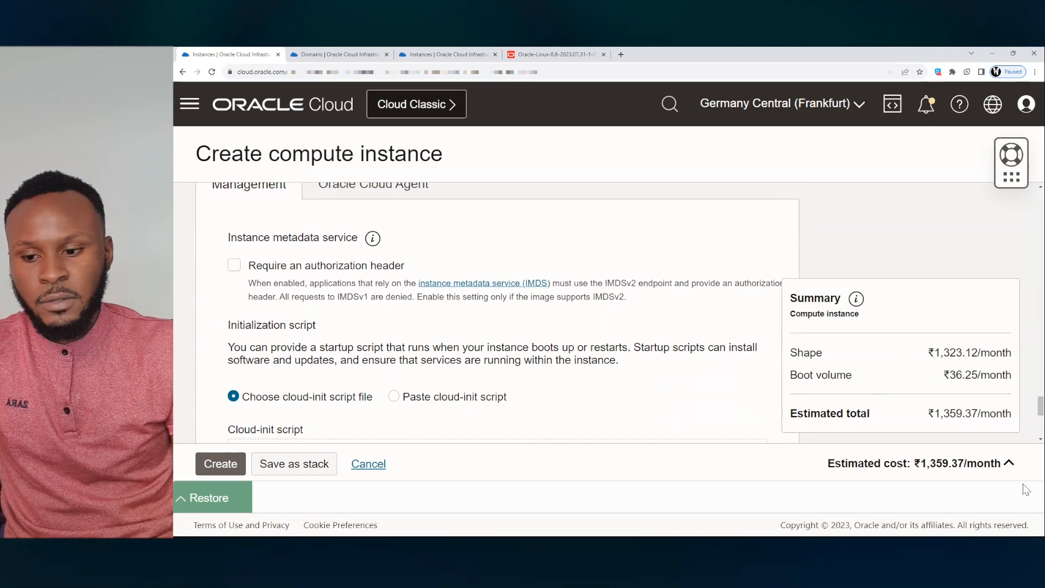
{"action": "scroll", "coordinate": [410, 253], "scroll_direction": "down", "scroll_amount": 3}
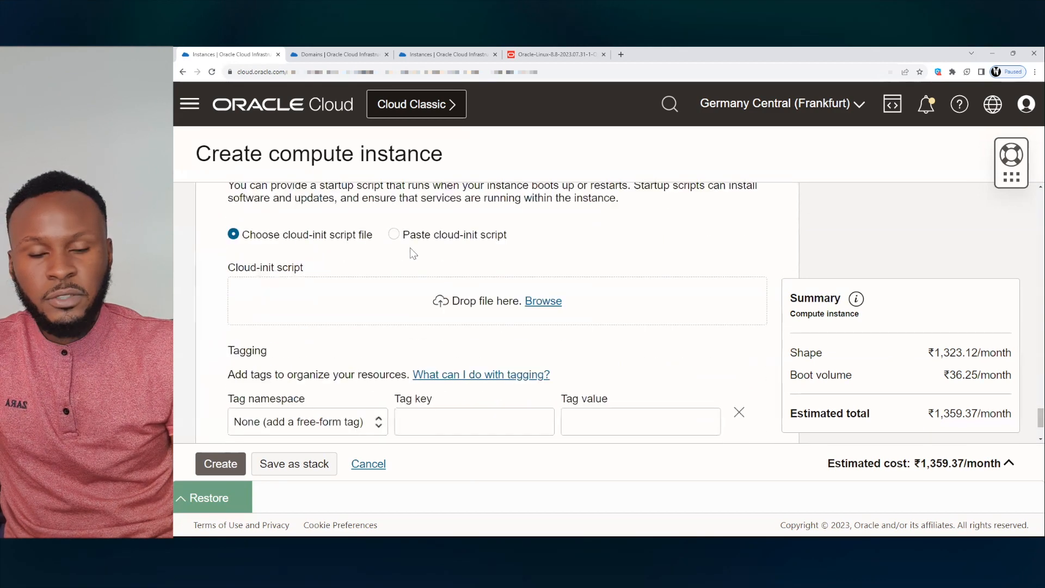
{"action": "left_click", "coordinate": [394, 235]}
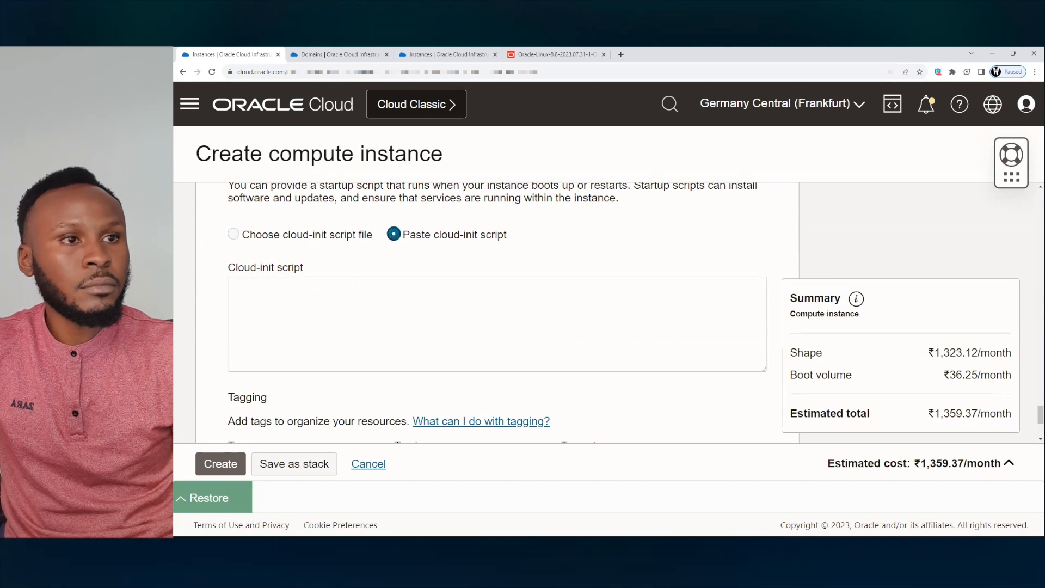
- Enter a bash cloud-init script running /etc/oke/oke-install.sh with --apiserver-endpoint "<cluster-endpoint>" and --kubelet-ca-cert "<base64-encoded-certificate>"
{"action": "key", "text": "alt+Tab"}
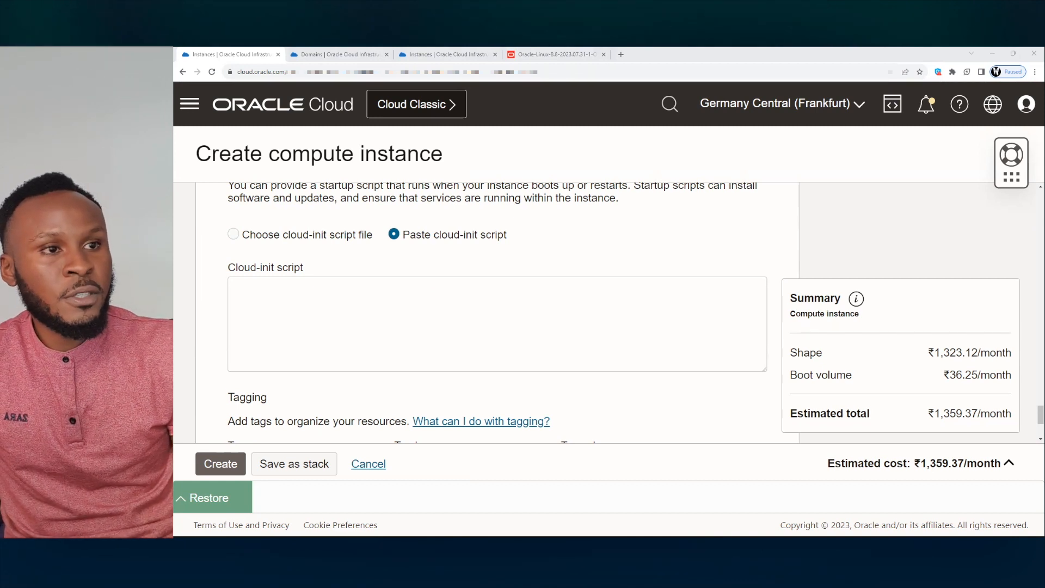
{"action": "left_click", "coordinate": [272, 311]}
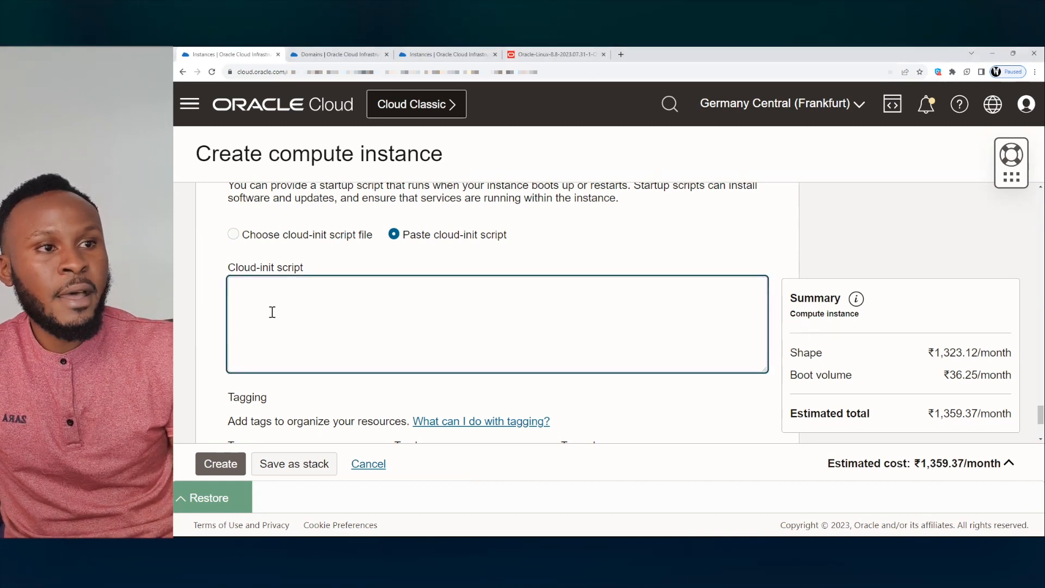
{"action": "type", "text": "#!/usr/bin/env bash bash /etc/oke/oke-install.sh \\   --apiserver-endpoint \"<cluster-endpoint>\" \\   --kubelet-ca-cert \"<base64-encoded-certificate>\"z"}
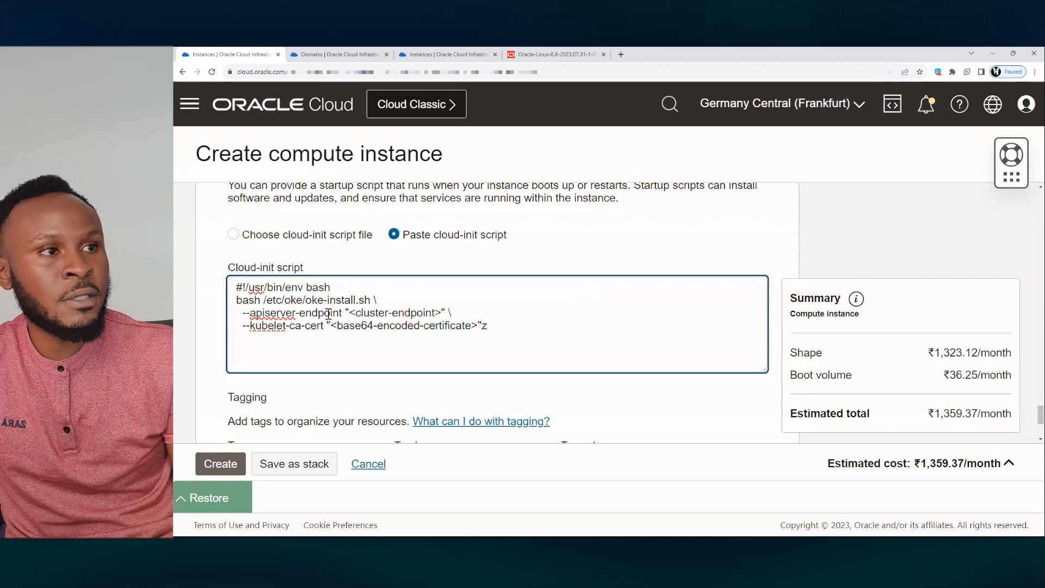
- In the Domains browser tab, go to Kubernetes Clusters (OKE) and open the details of cluster-self-managed-node
{"action": "left_click", "coordinate": [332, 53]}
{"action": "left_click", "coordinate": [190, 103]}
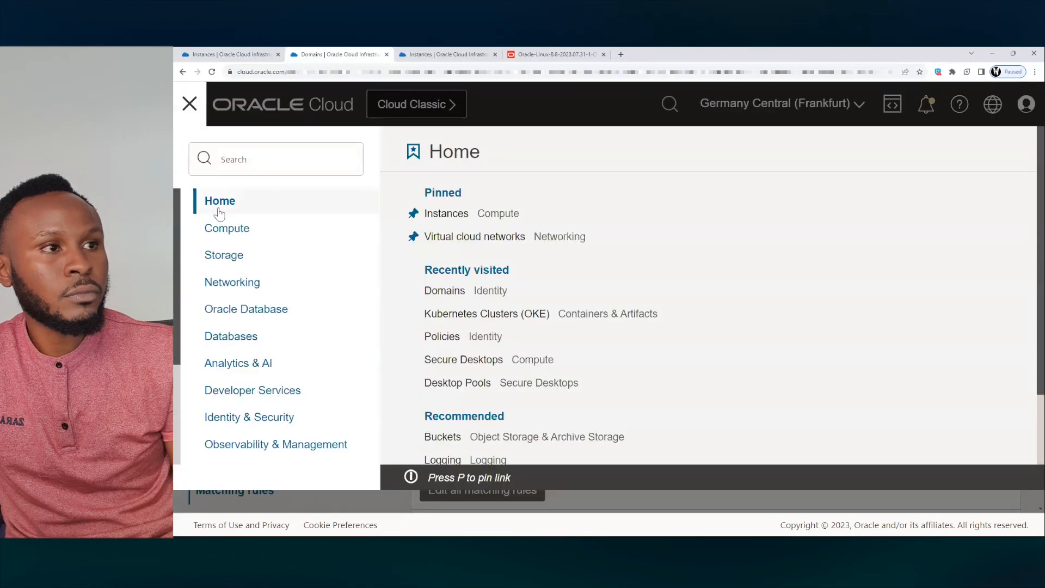
{"action": "left_click", "coordinate": [234, 393]}
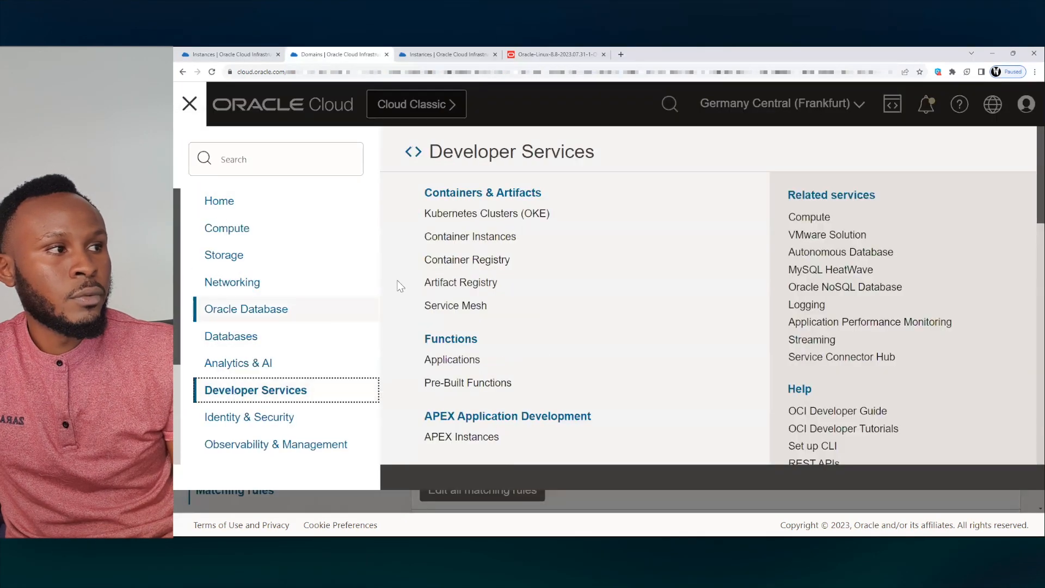
{"action": "left_click", "coordinate": [446, 213]}
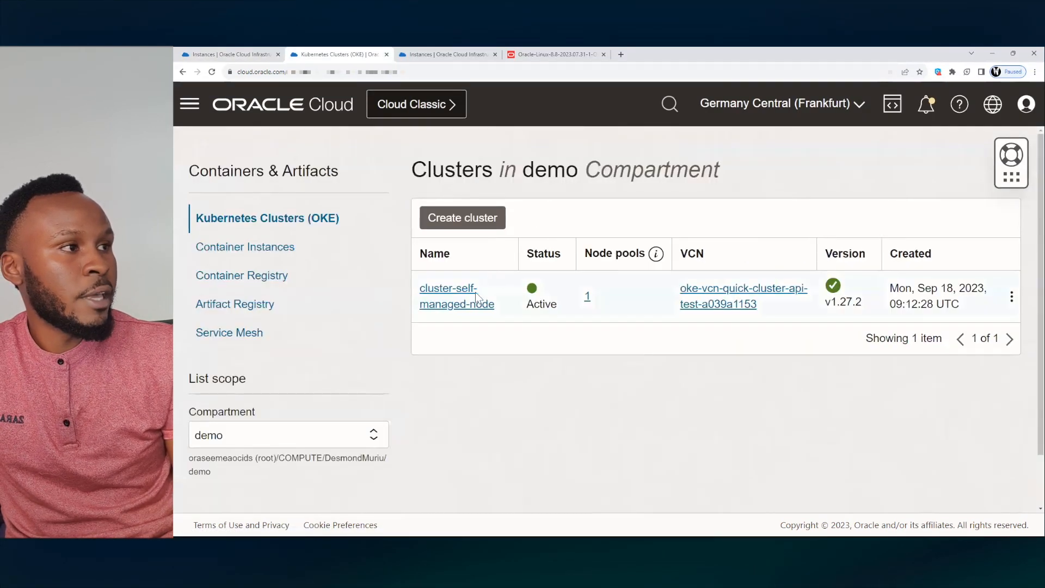
{"action": "left_click", "coordinate": [456, 305]}
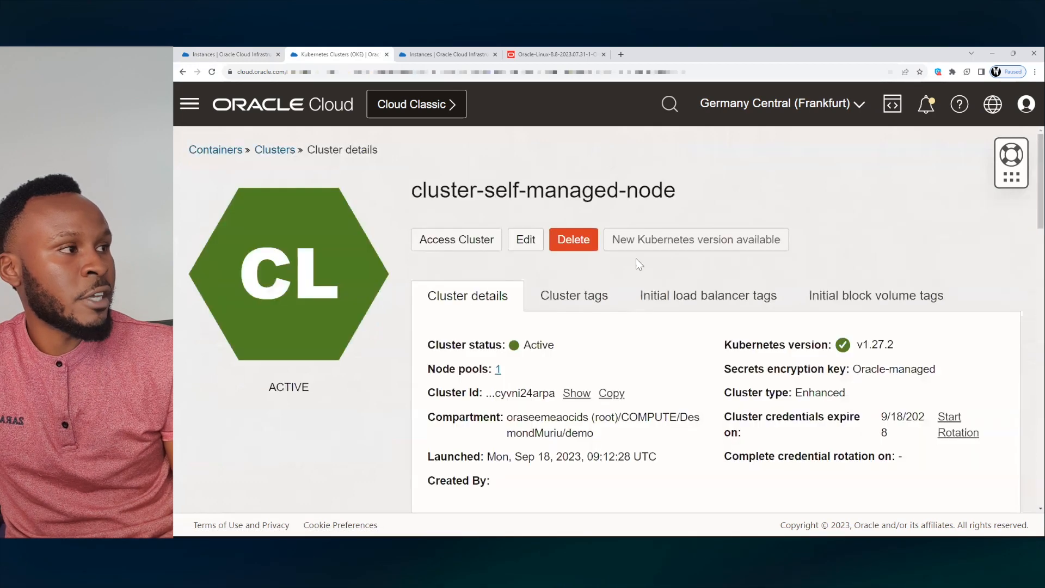
- Copy the Kubernetes API private endpoint from the cluster's network information
{"action": "scroll", "coordinate": [1024, 223], "scroll_direction": "down", "scroll_amount": 3}
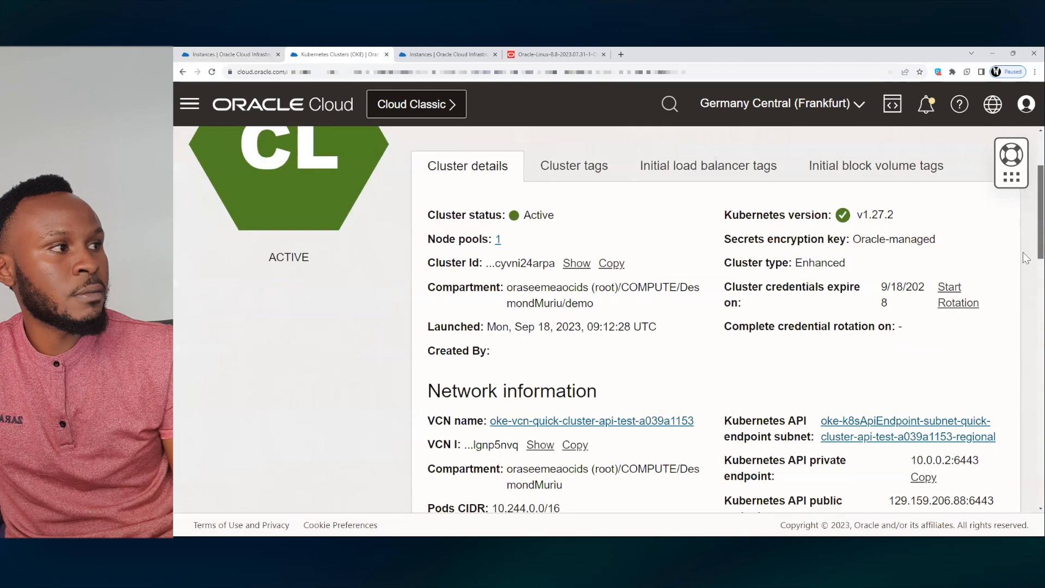
{"action": "scroll", "coordinate": [1025, 262], "scroll_direction": "down", "scroll_amount": 5}
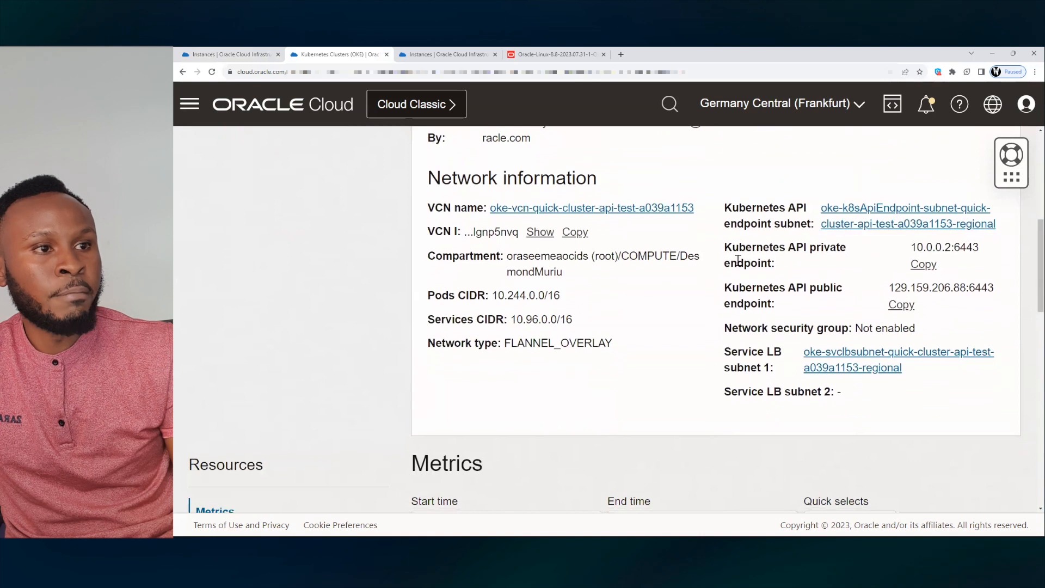
{"action": "left_click_drag", "start_coordinate": [725, 247], "coordinate": [817, 276]}
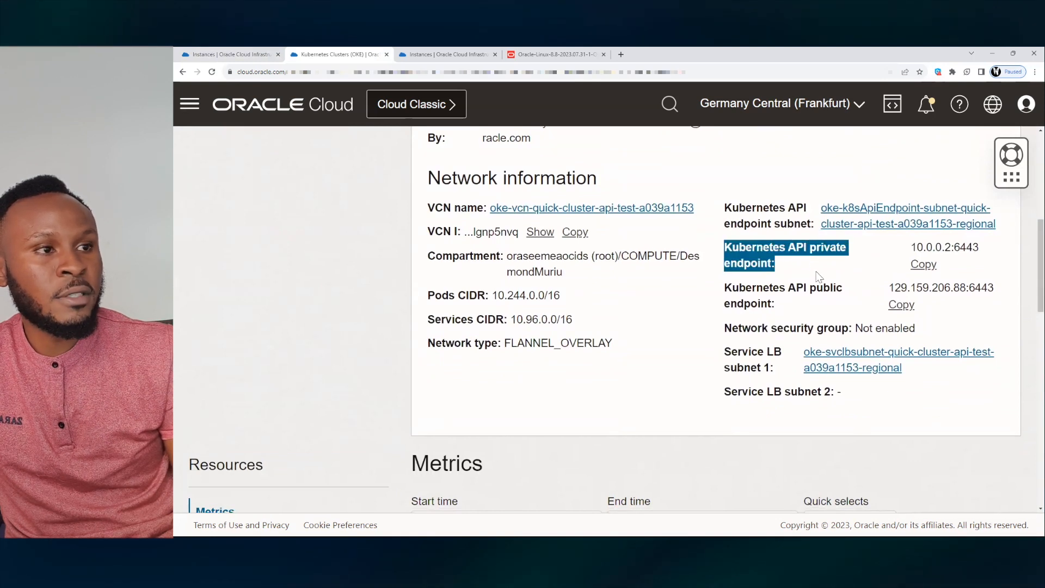
{"action": "left_click", "coordinate": [926, 264]}
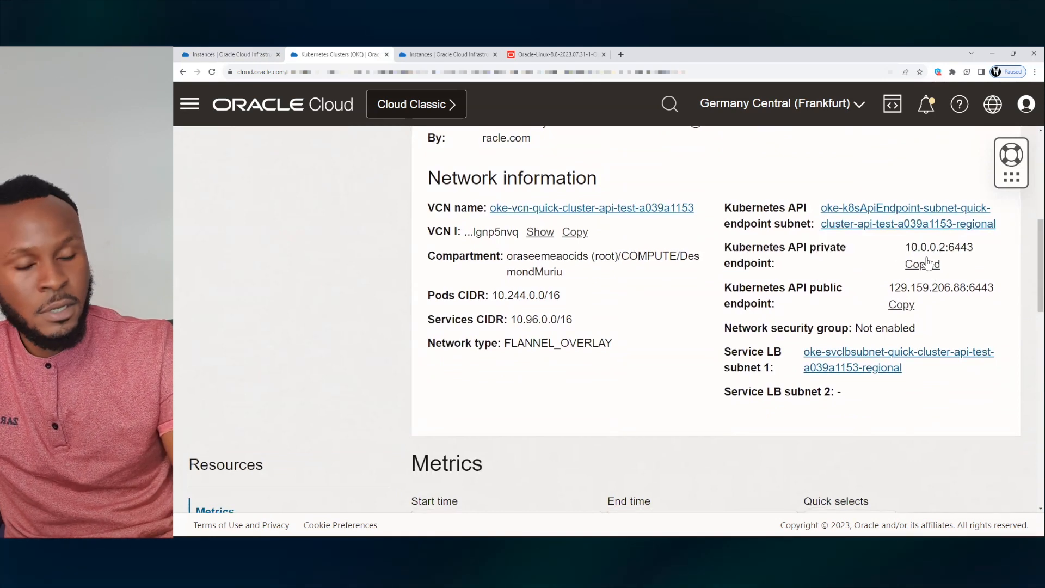
- In the Create compute instance browser tab, replace the <cluster-endpoint> placeholder in the cloud-init script with 10.0.0.2
{"action": "left_click", "coordinate": [218, 54]}
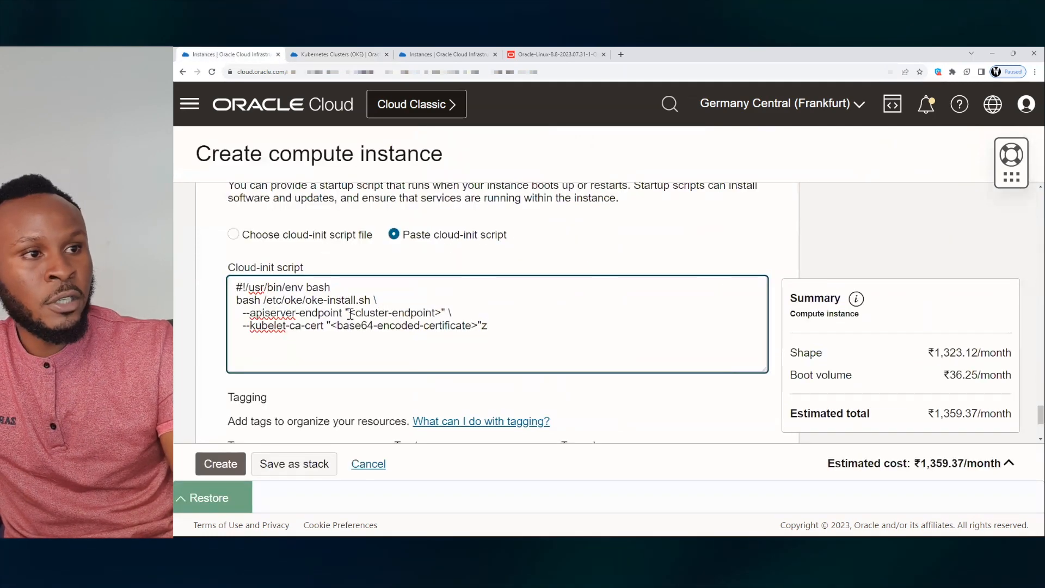
{"action": "left_click_drag", "start_coordinate": [351, 314], "coordinate": [441, 316]}
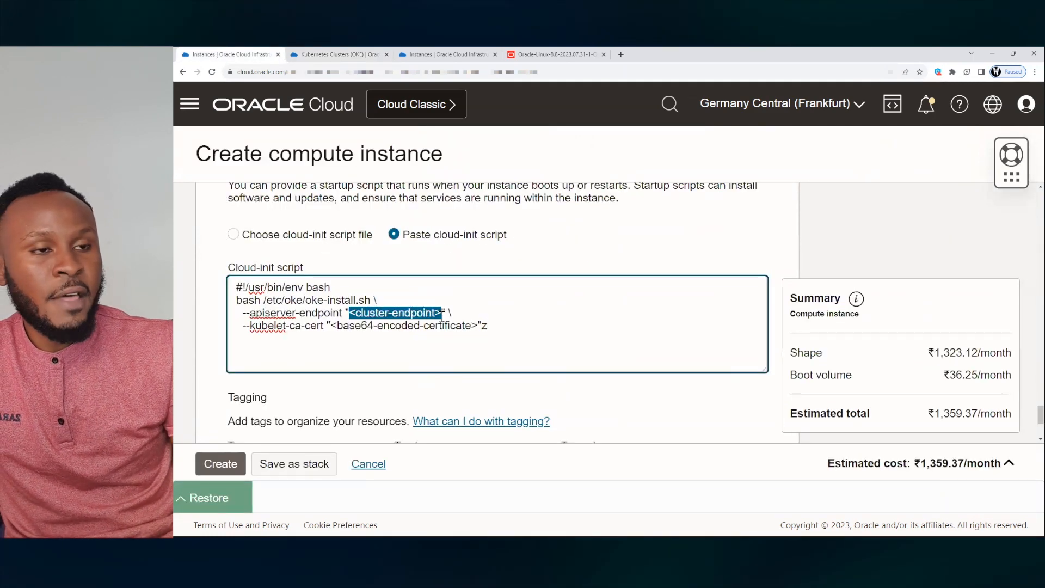
{"action": "key", "text": "BackSpace"}
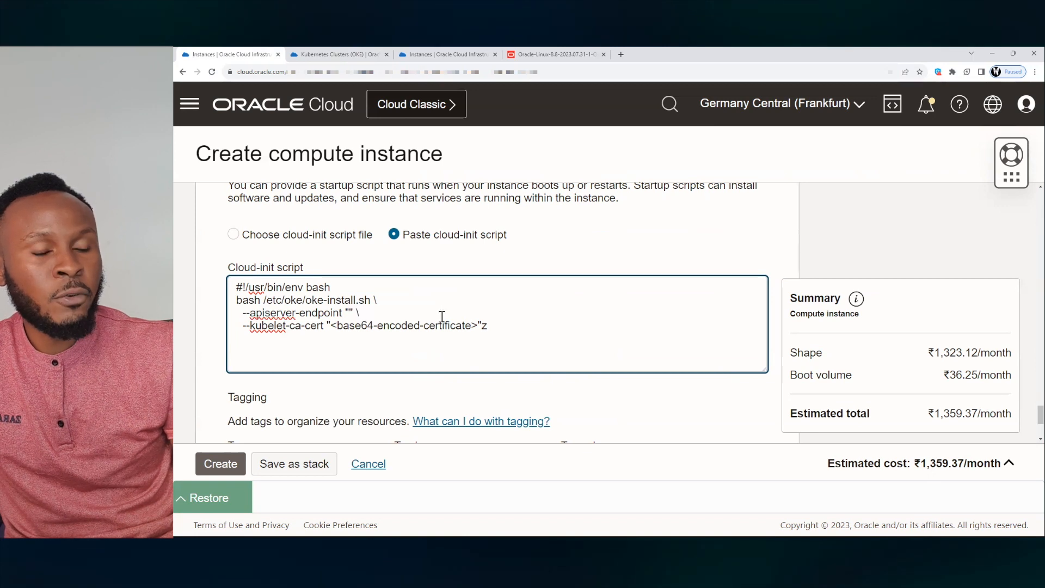
{"action": "type", "text": "10.0.0.2:6443"}
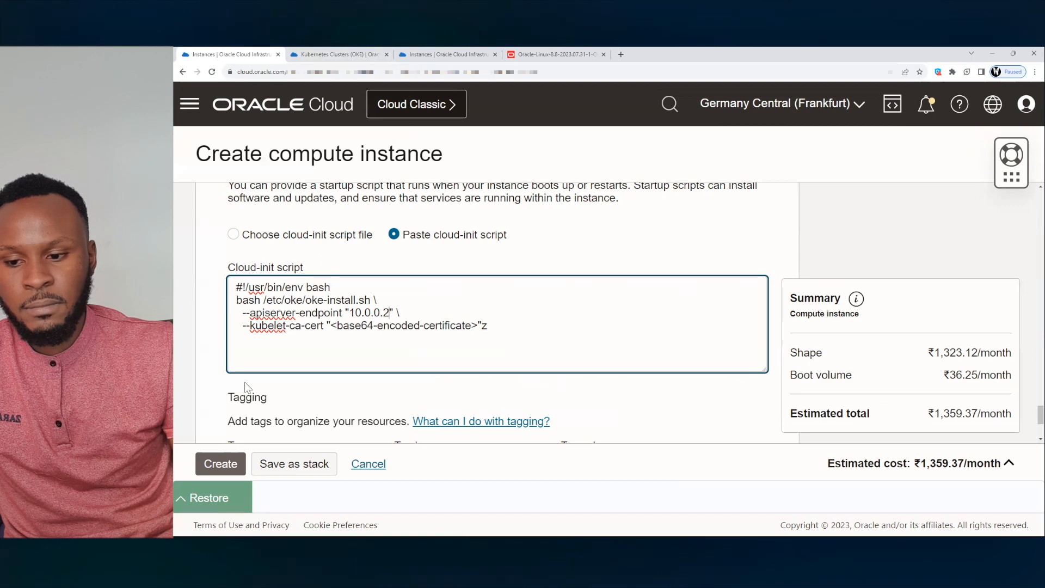
- In Cloud Shell, run oci ce cluster create-kubeconfig for the cluster with --region eu-frankfurt-1 --file - | grep -oE "LS0t.*" and copy the resulting certificate string
{"action": "left_click", "coordinate": [210, 499]}
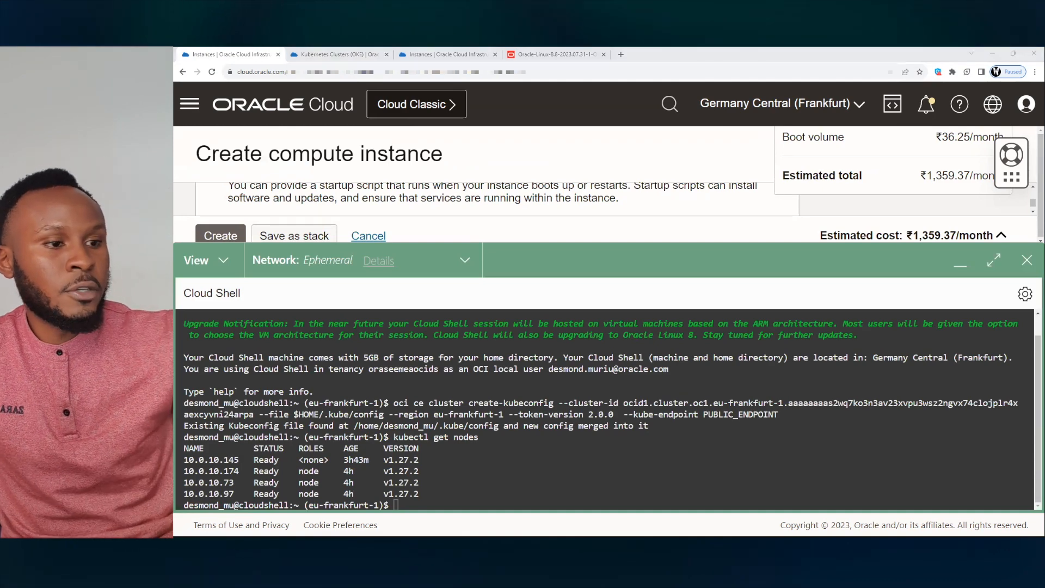
{"action": "right_click", "coordinate": [510, 437]}
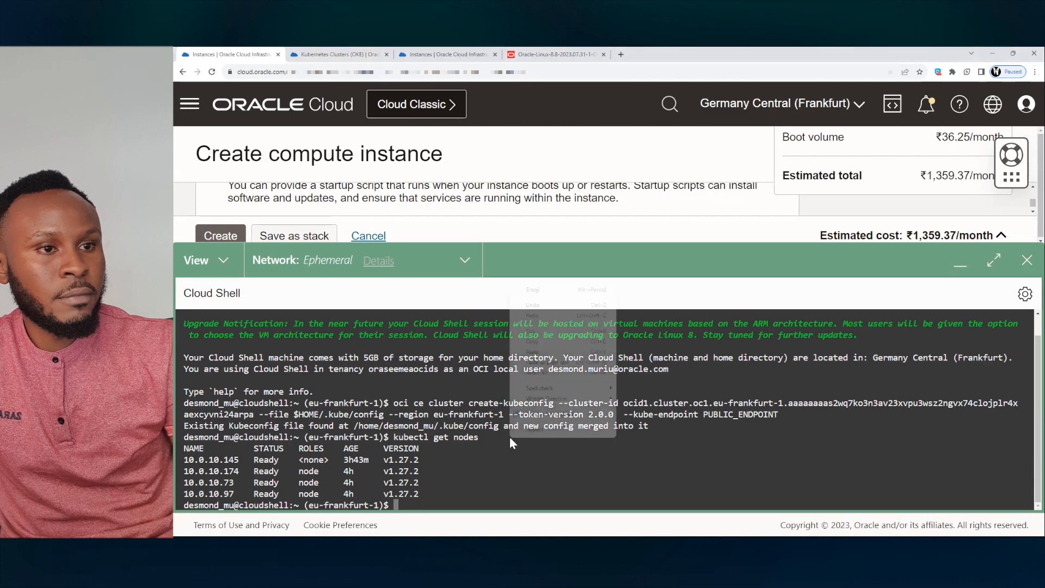
{"action": "left_click", "coordinate": [532, 353]}
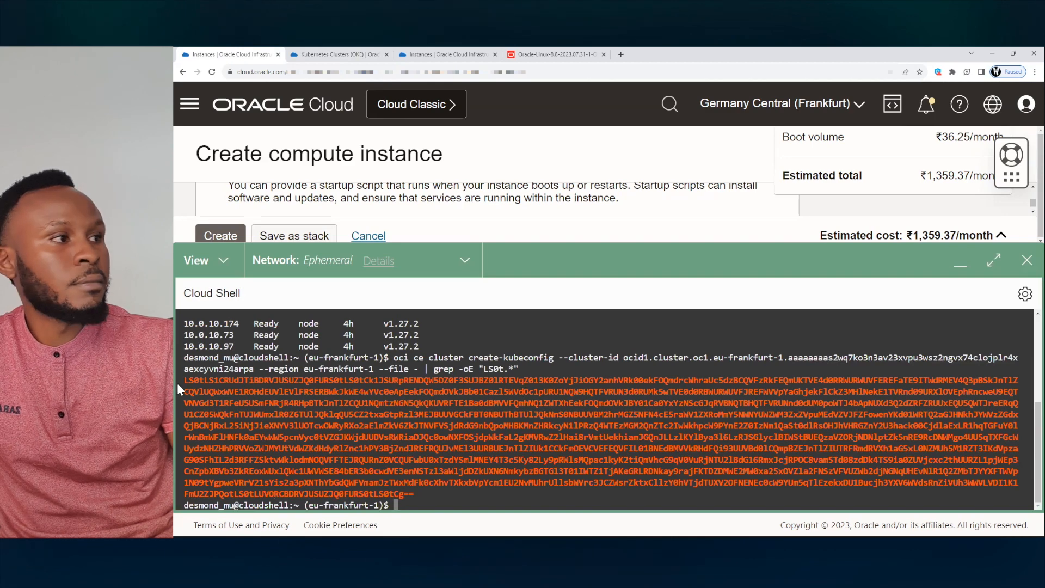
{"action": "left_click_drag", "start_coordinate": [182, 380], "coordinate": [414, 491]}
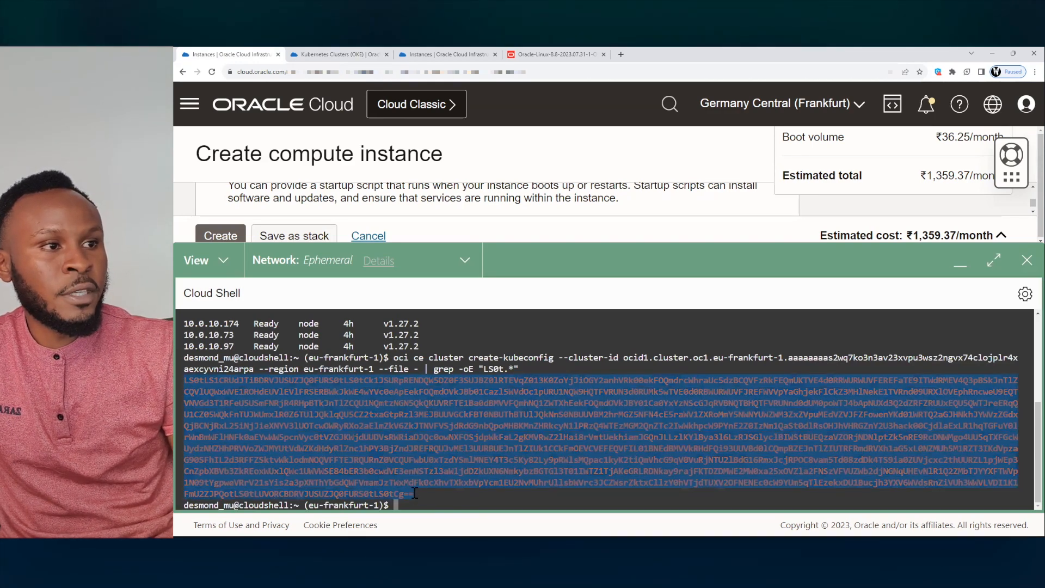
{"action": "right_click", "coordinate": [381, 468]}
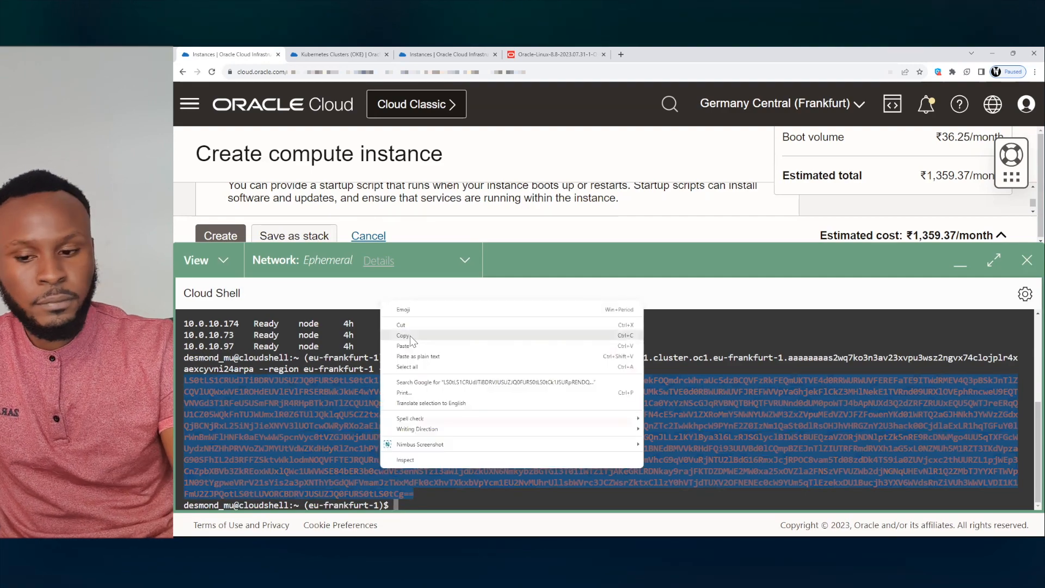
{"action": "left_click", "coordinate": [397, 316]}
- Minimize Cloud Shell, replace the <base64-encoded-certificate> placeholder in the cloud-init script with the copied certificate, and remove the stray trailing z
{"action": "left_click", "coordinate": [960, 263]}
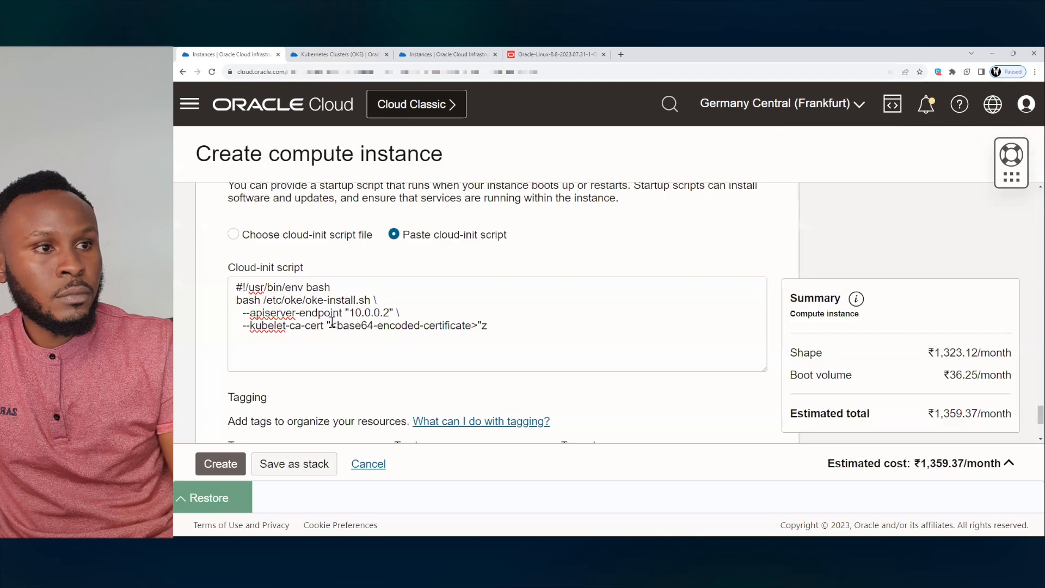
{"action": "left_click_drag", "start_coordinate": [330, 325], "coordinate": [477, 328]}
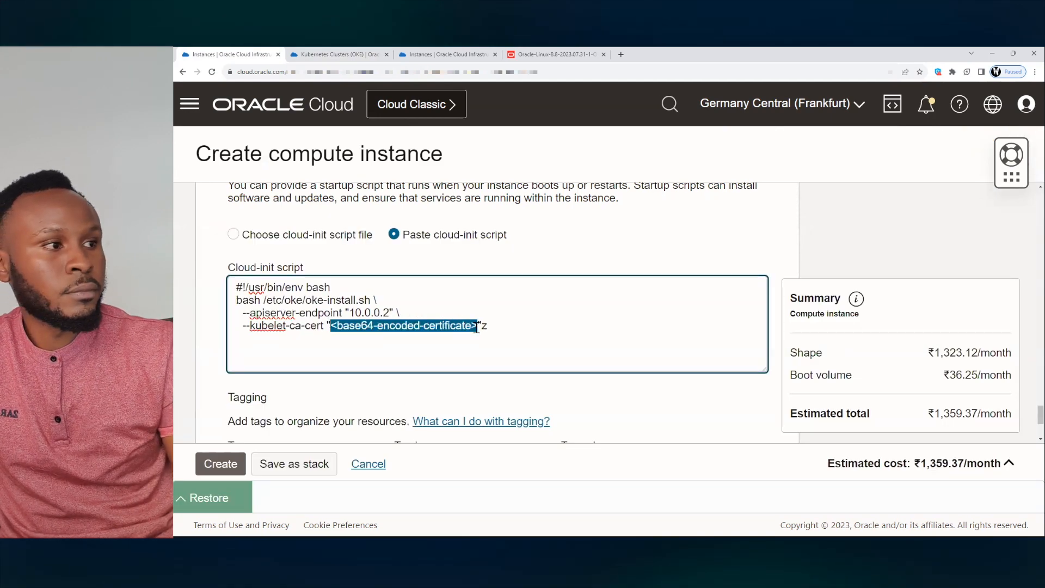
{"action": "key", "text": "BackSpace"}
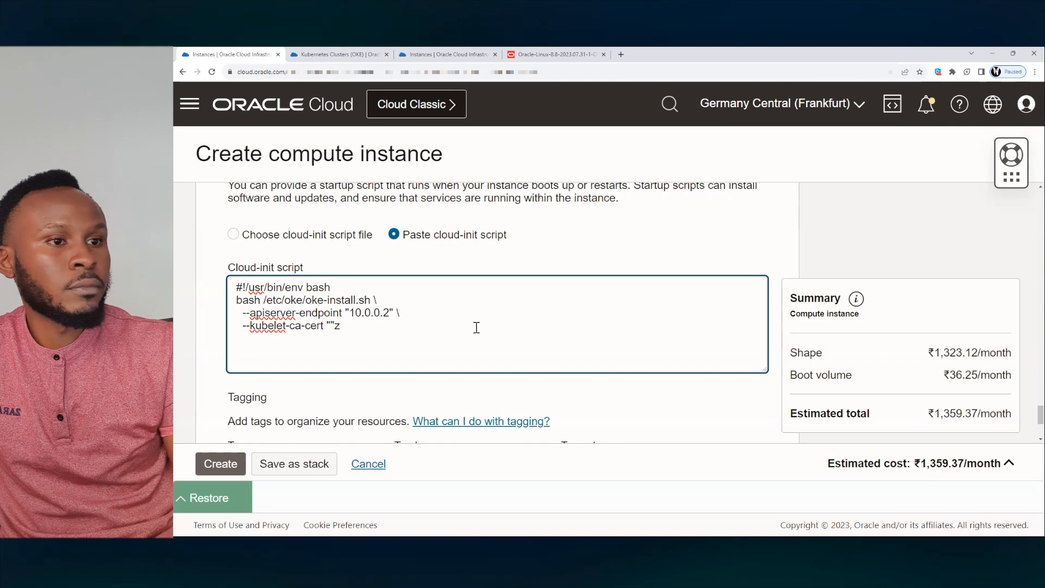
{"action": "key", "text": "BackSpace"}
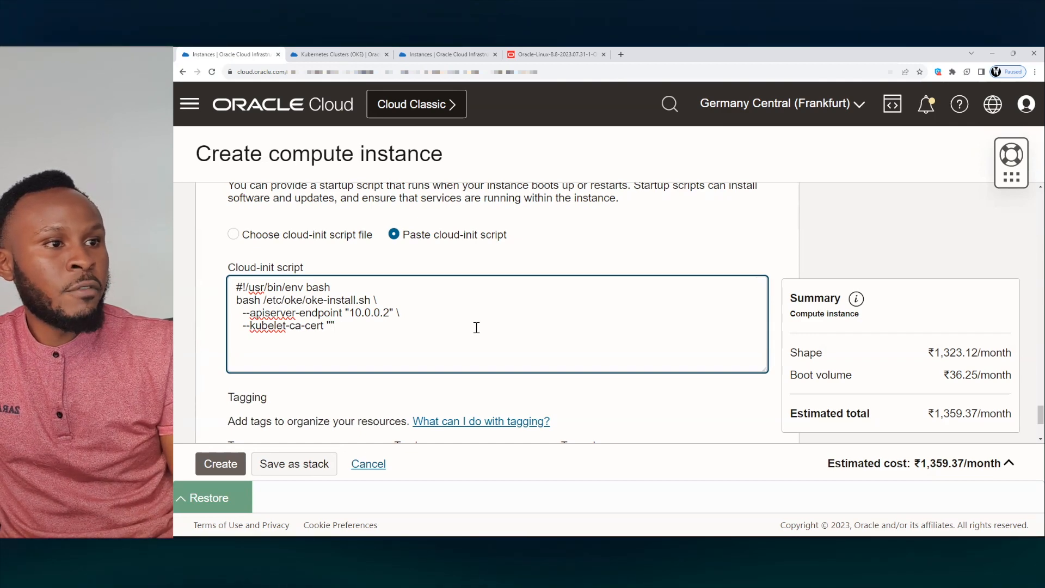
{"action": "key", "text": "ctrl+v"}
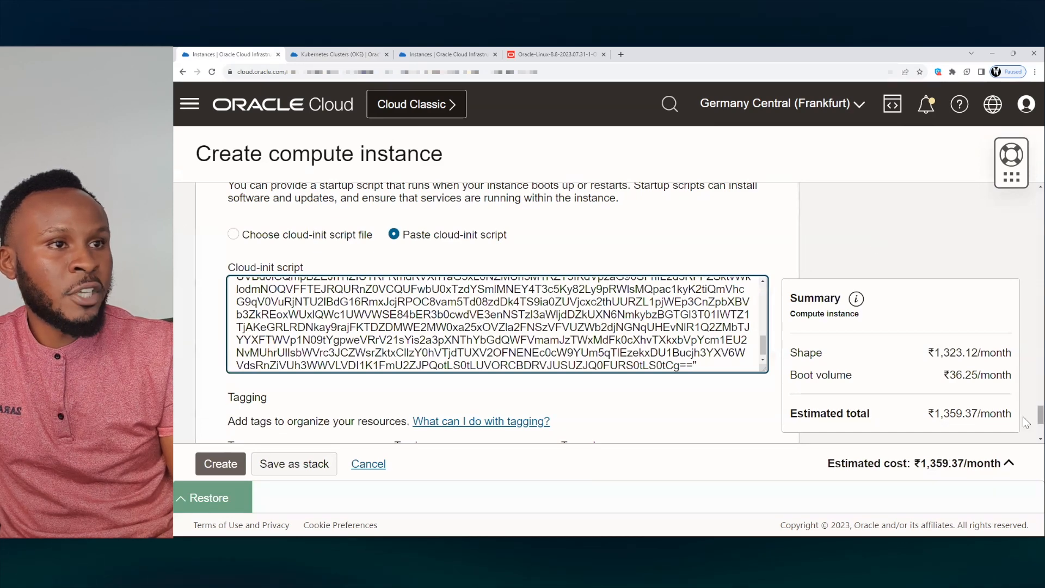
- Review the compute instance form from placement, image and networking through boot volume to the beginning of the cloud-init script
{"action": "scroll", "coordinate": [1025, 430], "scroll_direction": "down", "scroll_amount": 3}
{"action": "scroll", "coordinate": [1025, 434], "scroll_direction": "up", "scroll_amount": 1}
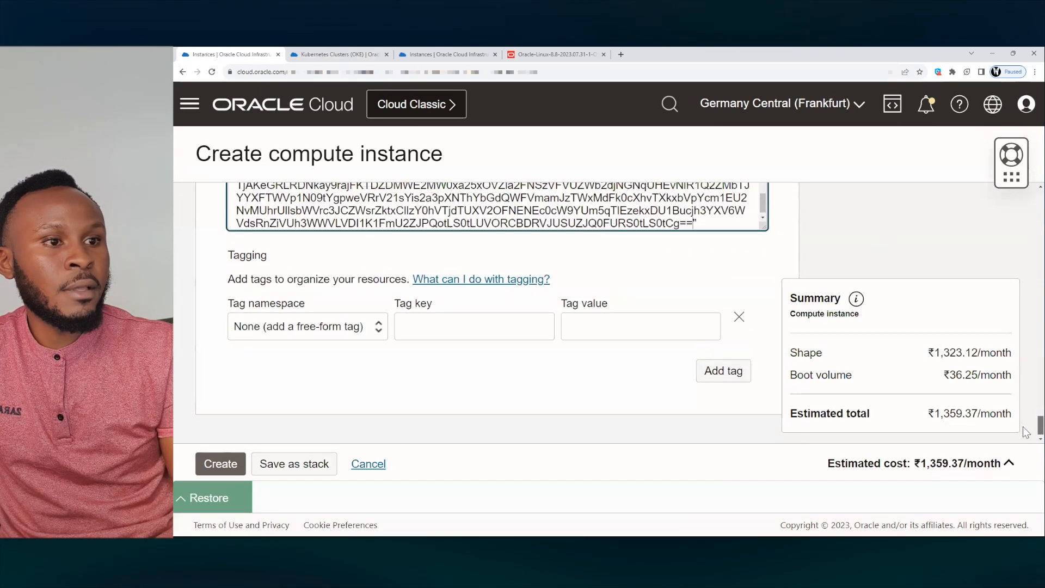
{"action": "left_click_drag", "start_coordinate": [1023, 427], "coordinate": [1023, 209]}
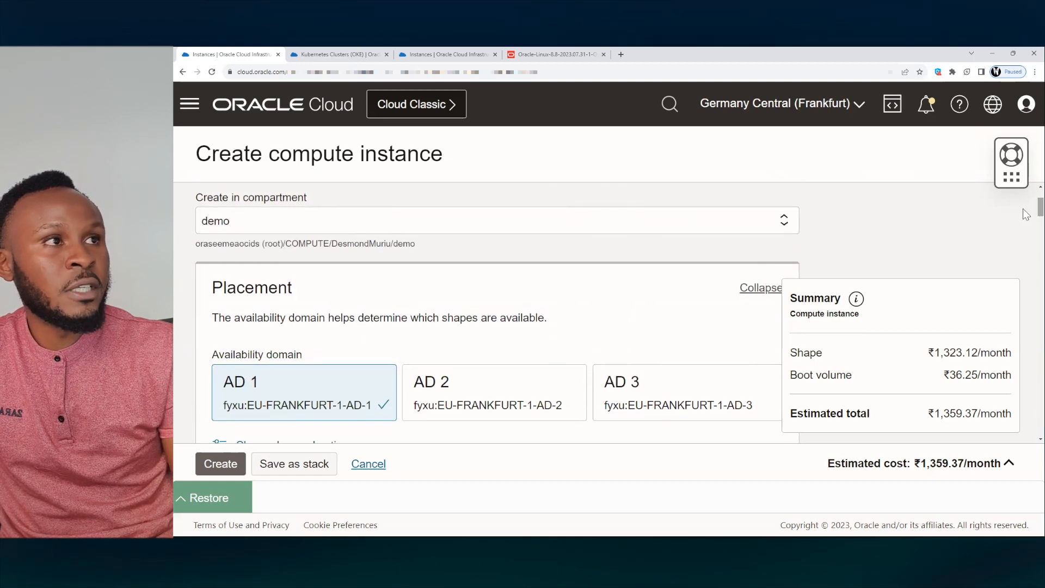
{"action": "left_click_drag", "start_coordinate": [1023, 209], "coordinate": [1023, 240]}
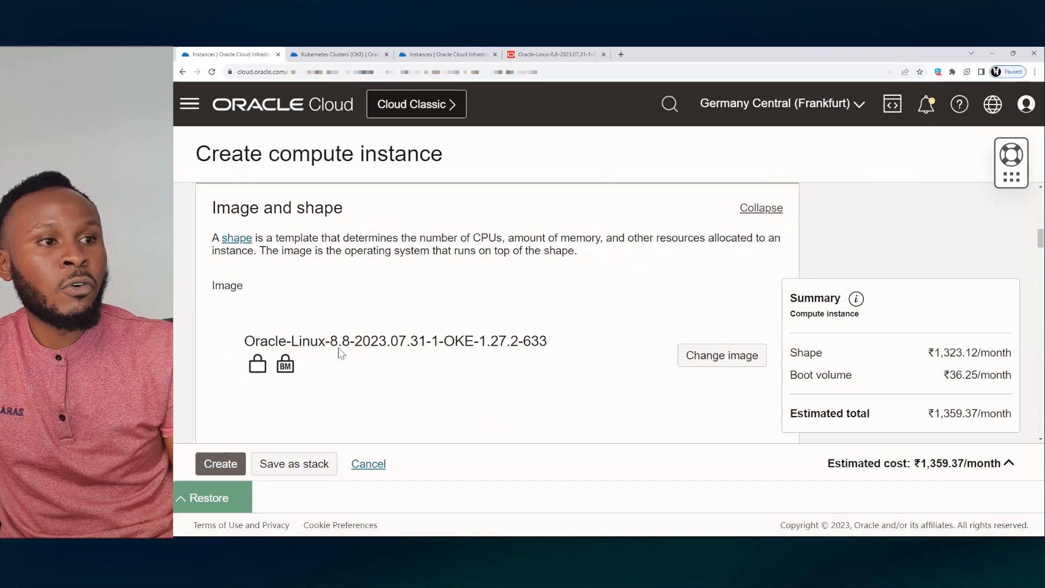
{"action": "triple_click", "coordinate": [360, 339]}
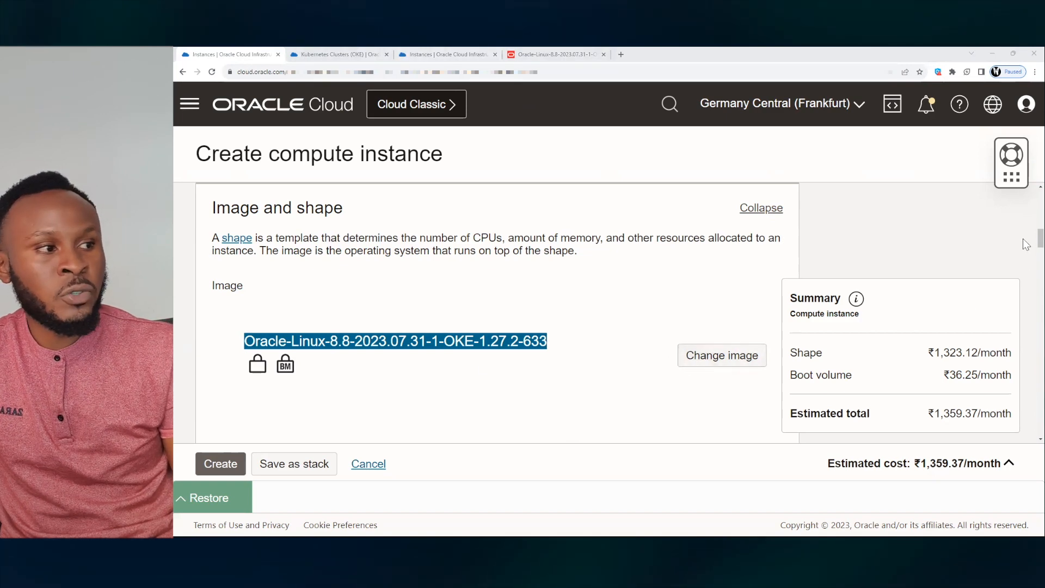
{"action": "scroll", "coordinate": [1026, 243], "scroll_direction": "down", "scroll_amount": 10}
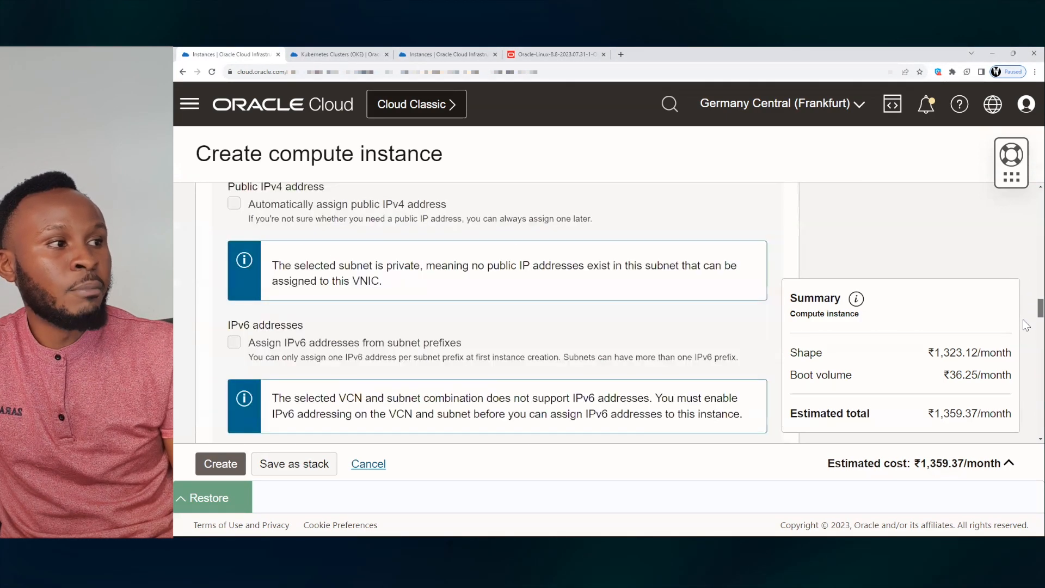
{"action": "scroll", "coordinate": [1025, 333], "scroll_direction": "down", "scroll_amount": 6}
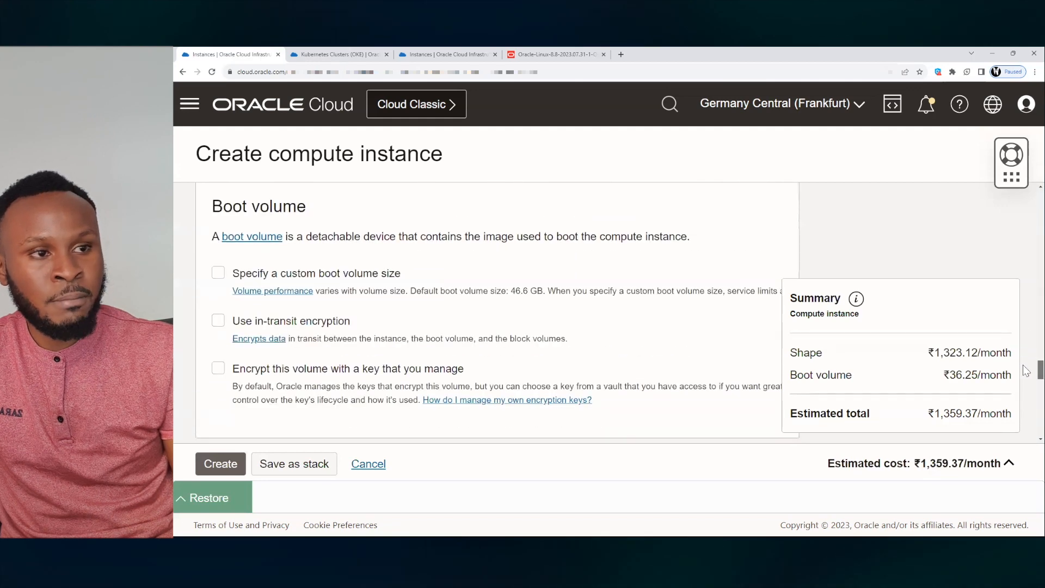
{"action": "scroll", "coordinate": [1026, 363], "scroll_direction": "up", "scroll_amount": 3}
{"action": "left_click_drag", "start_coordinate": [1022, 358], "coordinate": [1023, 410]}
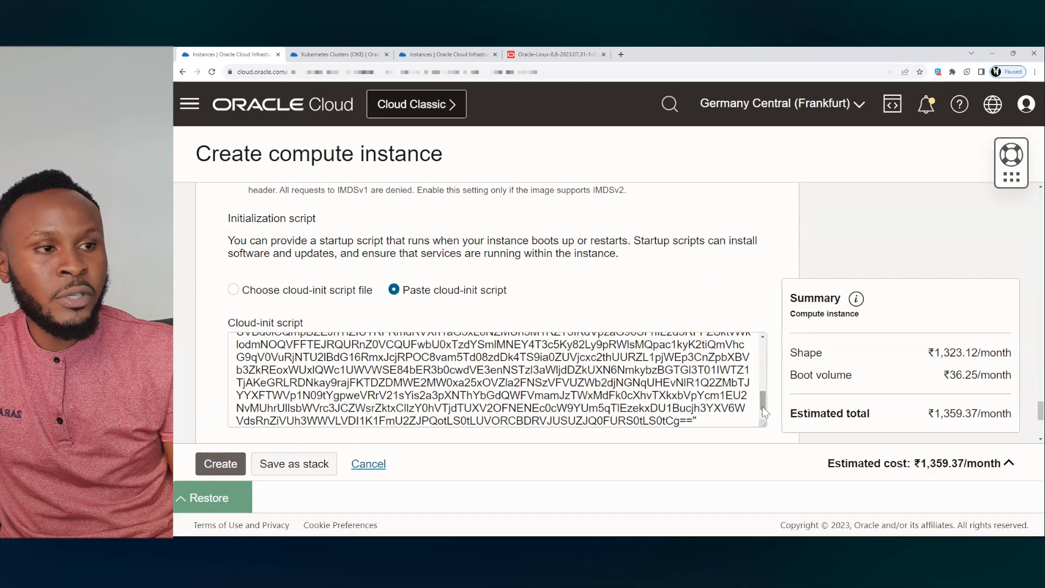
{"action": "left_click_drag", "start_coordinate": [762, 407], "coordinate": [769, 361]}
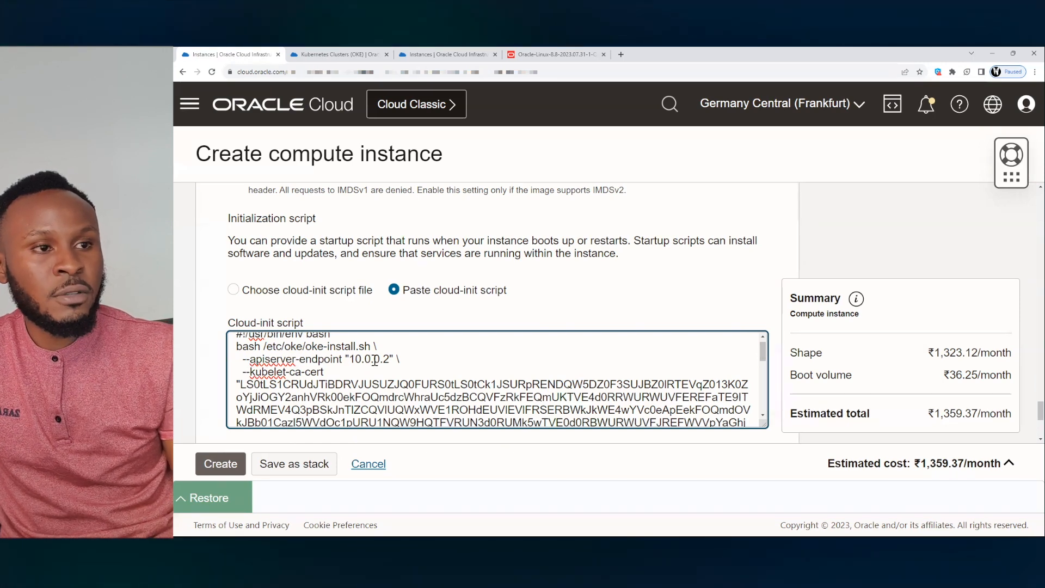
- Check the script's endpoint and certificate against the cluster's network information and the Cloud Shell output
{"action": "left_click", "coordinate": [341, 54]}
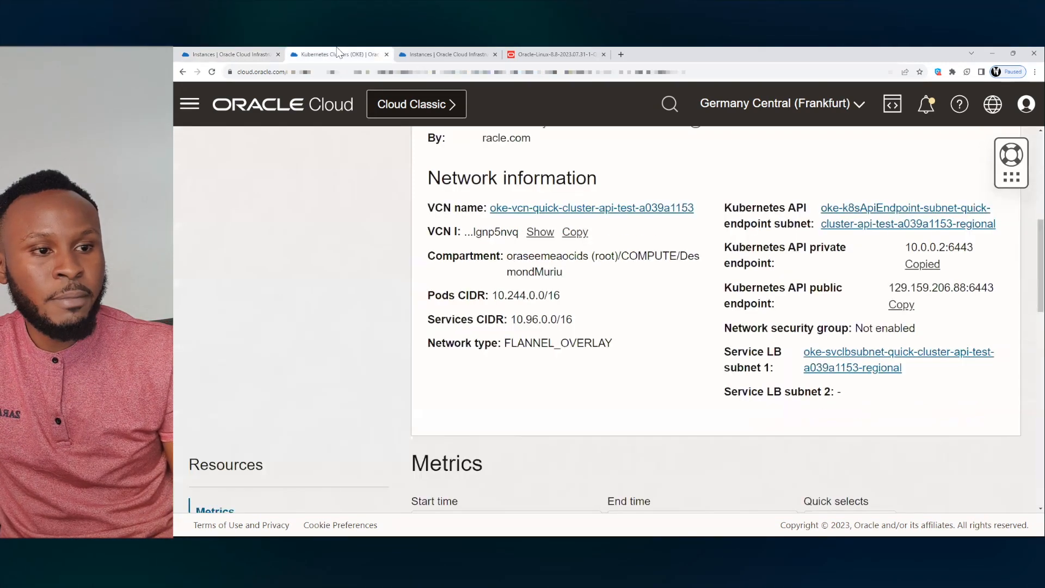
{"action": "left_click", "coordinate": [233, 54]}
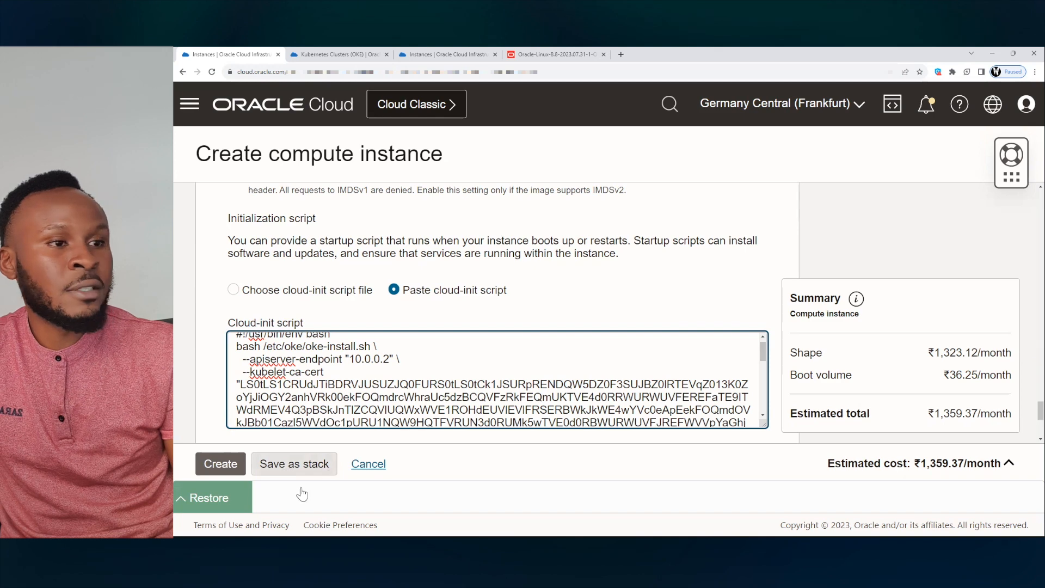
{"action": "left_click", "coordinate": [199, 494]}
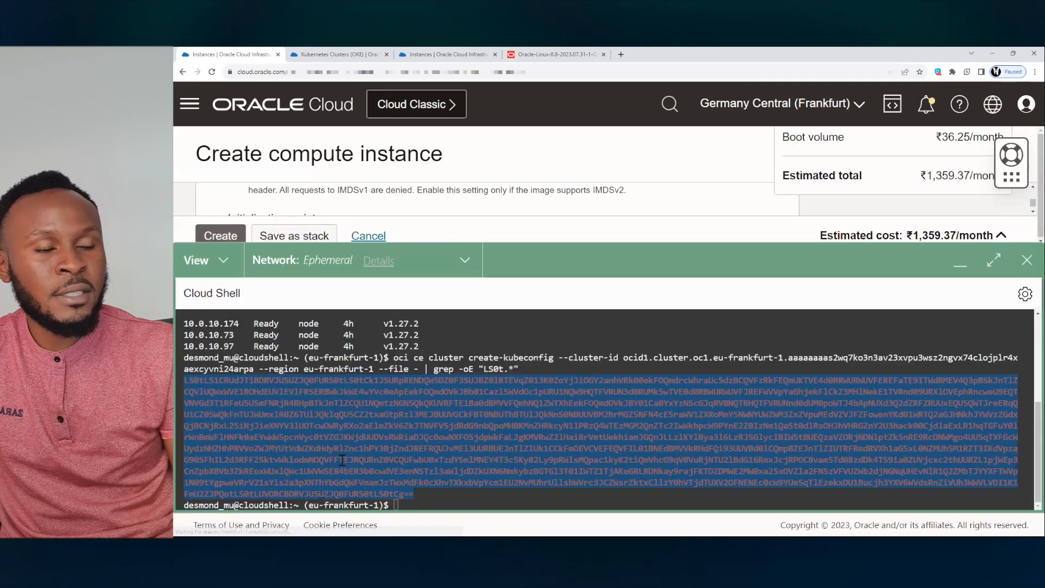
{"action": "left_click", "coordinate": [314, 54]}
{"action": "left_click", "coordinate": [266, 53]}
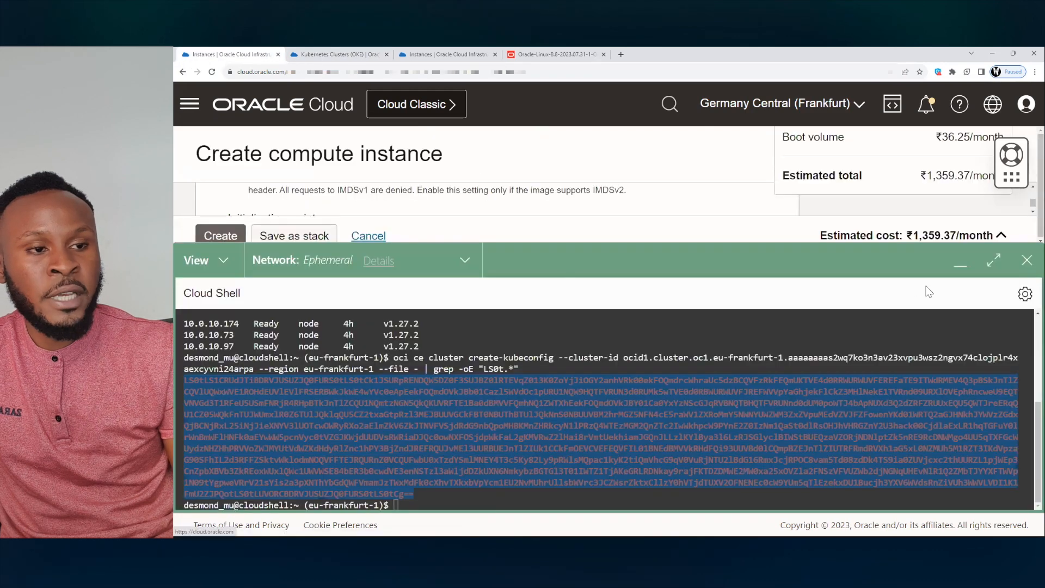
{"action": "left_click", "coordinate": [956, 269]}
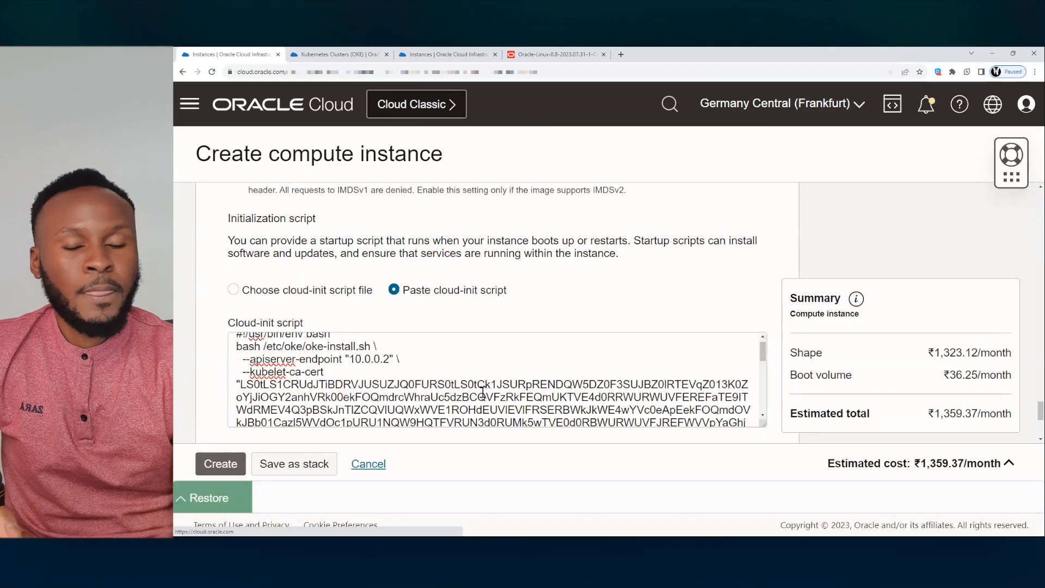
- Create the compute instance and review its instance details, shape configuration and primary VNIC information
{"action": "left_click", "coordinate": [213, 462]}
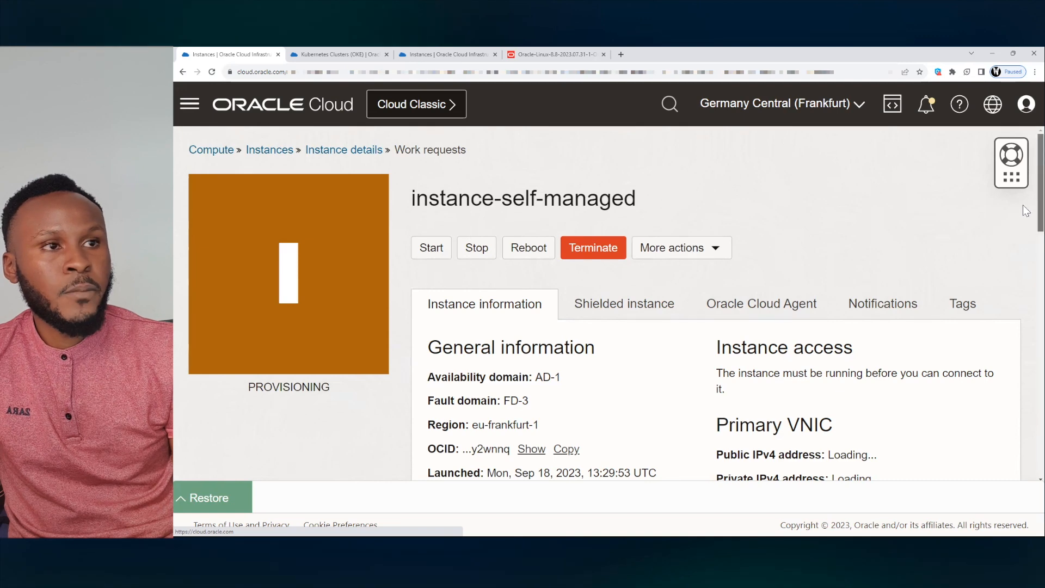
{"action": "scroll", "coordinate": [1023, 204], "scroll_direction": "down", "scroll_amount": 3}
{"action": "scroll", "coordinate": [1025, 258], "scroll_direction": "down", "scroll_amount": 3}
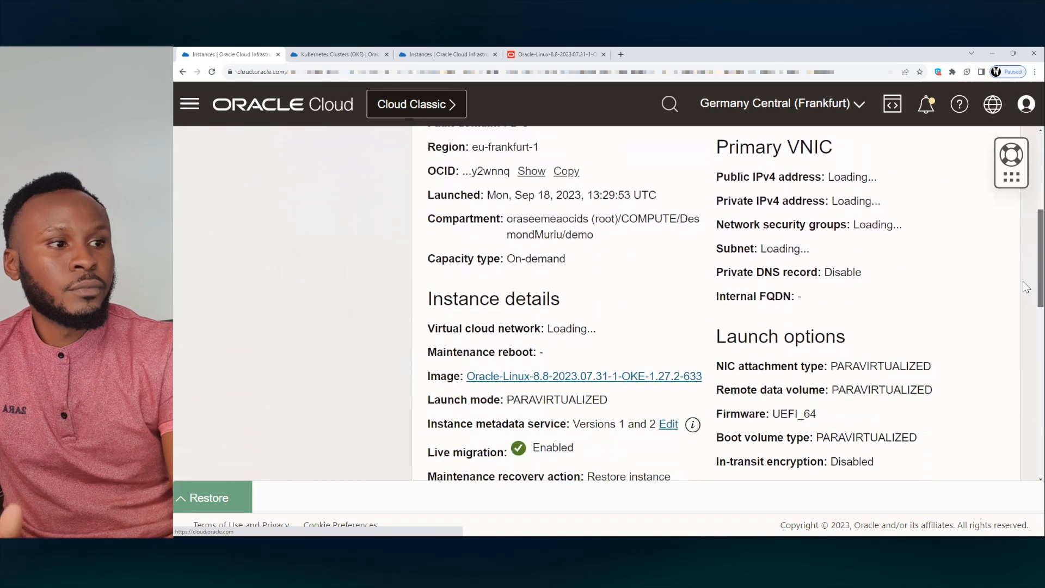
{"action": "scroll", "coordinate": [1025, 305], "scroll_direction": "down", "scroll_amount": 5}
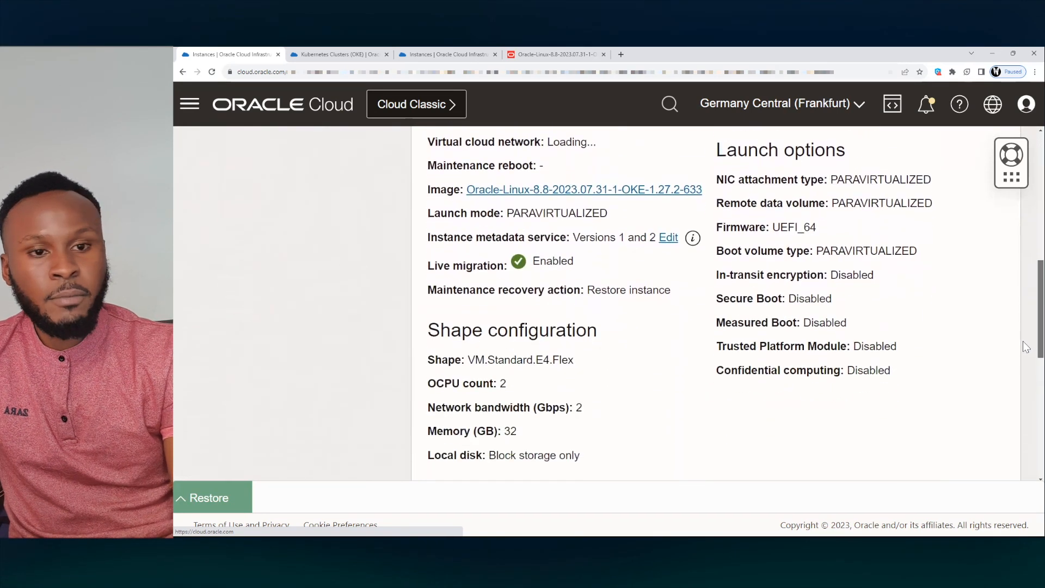
{"action": "scroll", "coordinate": [1025, 368], "scroll_direction": "up", "scroll_amount": 5}
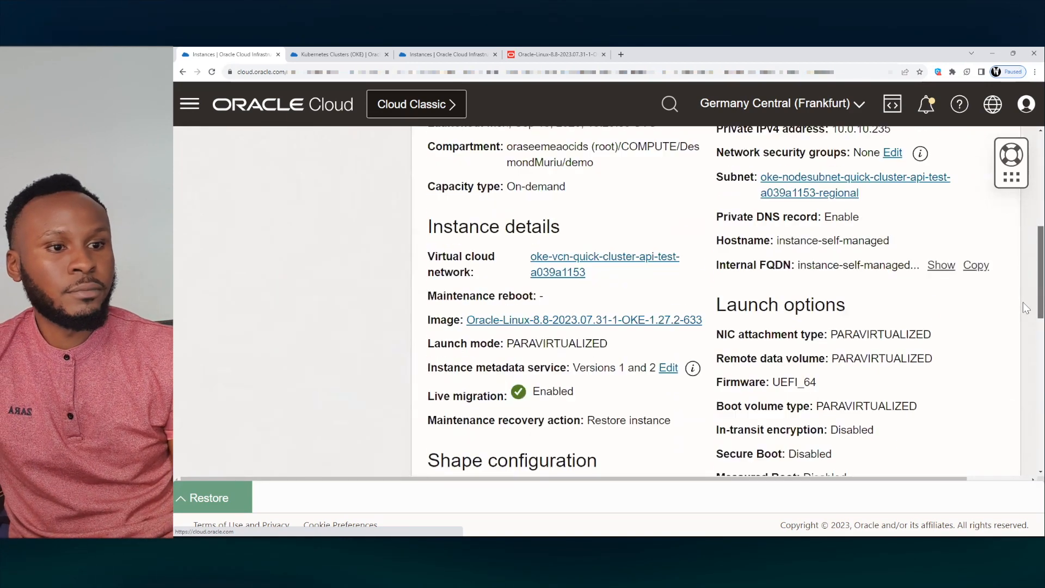
- Restore Cloud Shell, clear the terminal output with the clear command, and minimize it again
{"action": "scroll", "coordinate": [1025, 253], "scroll_direction": "up", "scroll_amount": 4}
{"action": "scroll", "coordinate": [1025, 253], "scroll_direction": "up", "scroll_amount": 3}
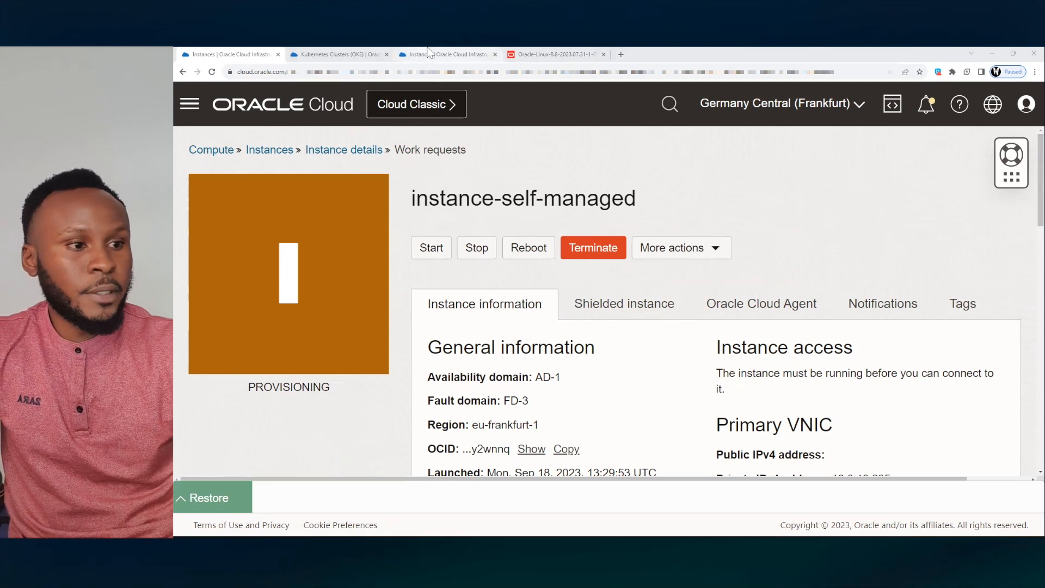
{"action": "left_click", "coordinate": [210, 498]}
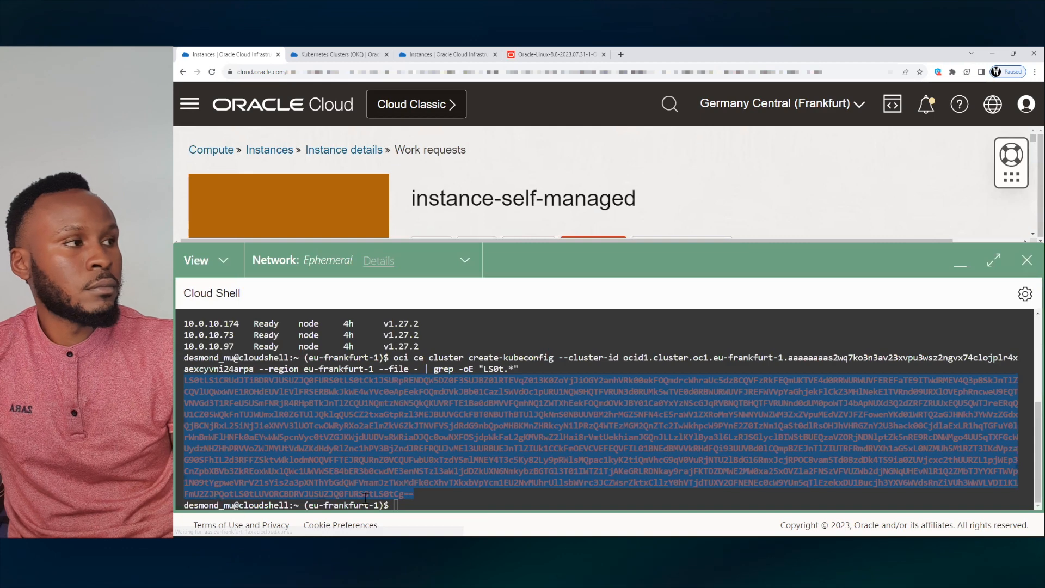
{"action": "left_click", "coordinate": [412, 500]}
{"action": "type", "text": "cl"}
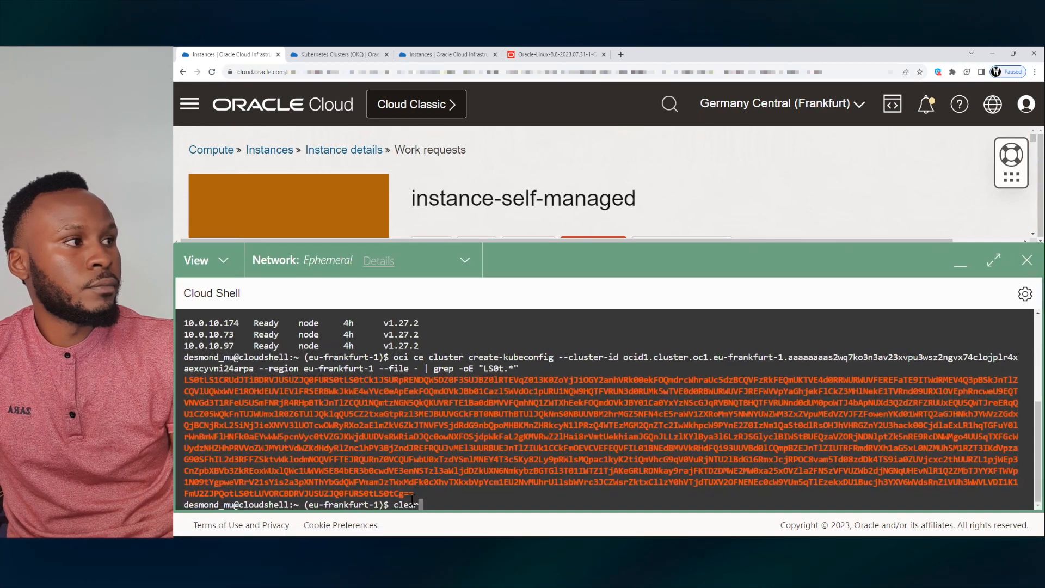
{"action": "type", "text": "ear"}
{"action": "key", "text": "Return"}
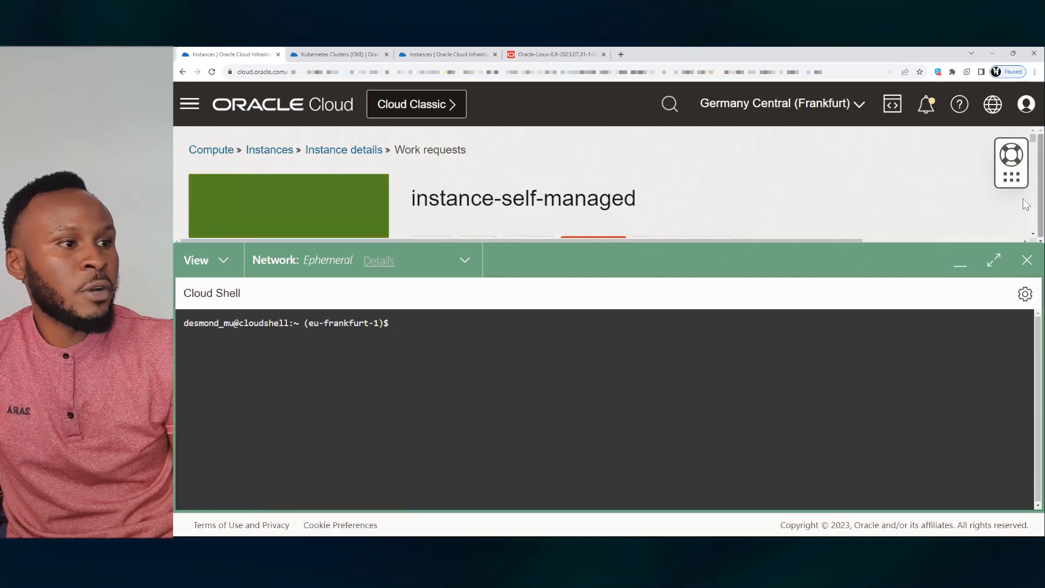
{"action": "left_click", "coordinate": [963, 266]}
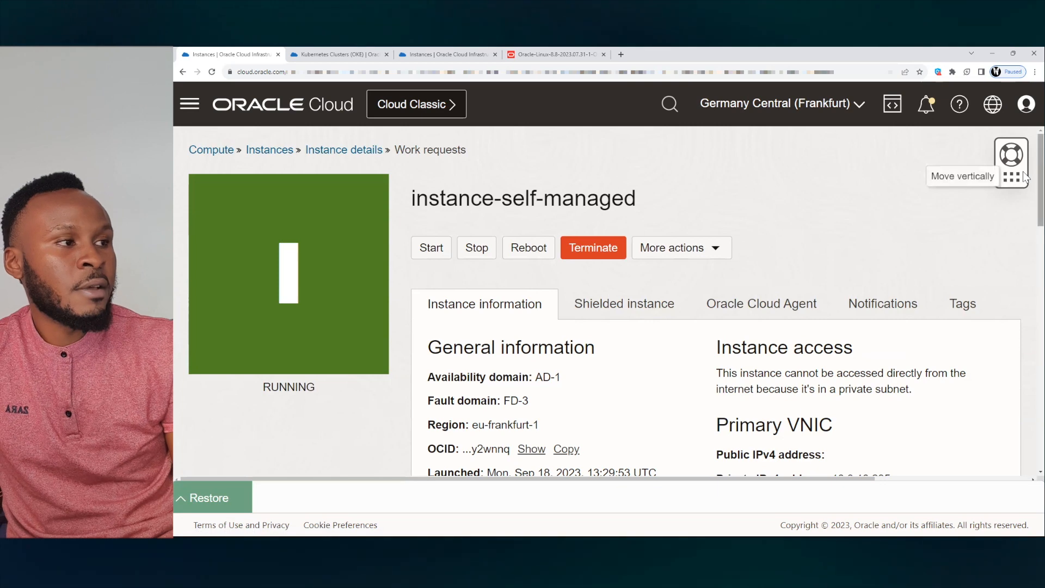
- Examine the instance-self-managed page from general information, primary VNIC and instance details down to the shape configuration and work requests
{"action": "scroll", "coordinate": [1023, 188], "scroll_direction": "down", "scroll_amount": 1}
{"action": "scroll", "coordinate": [1023, 196], "scroll_direction": "down", "scroll_amount": 1}
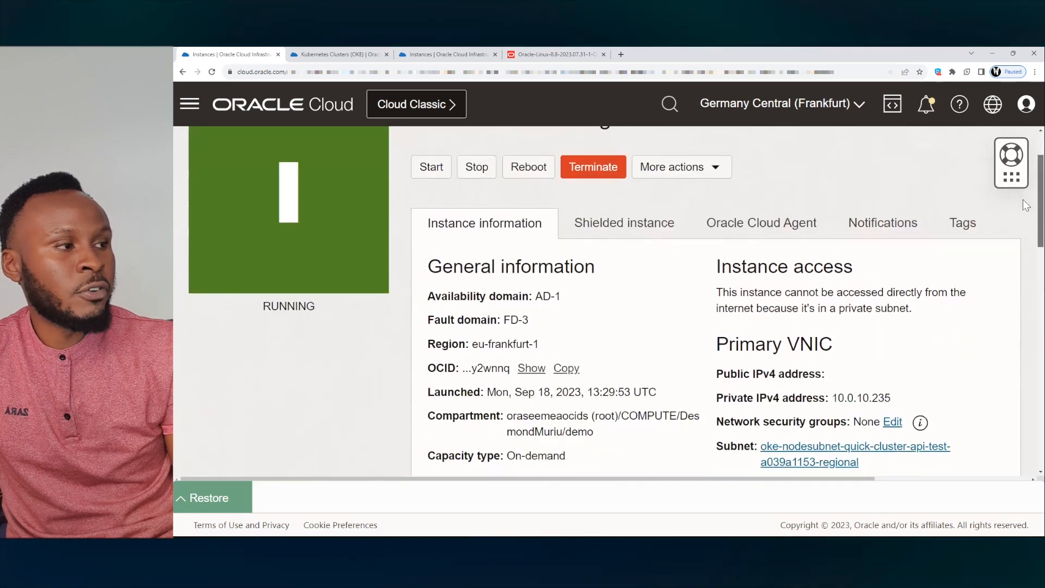
{"action": "scroll", "coordinate": [1023, 207], "scroll_direction": "down", "scroll_amount": 1}
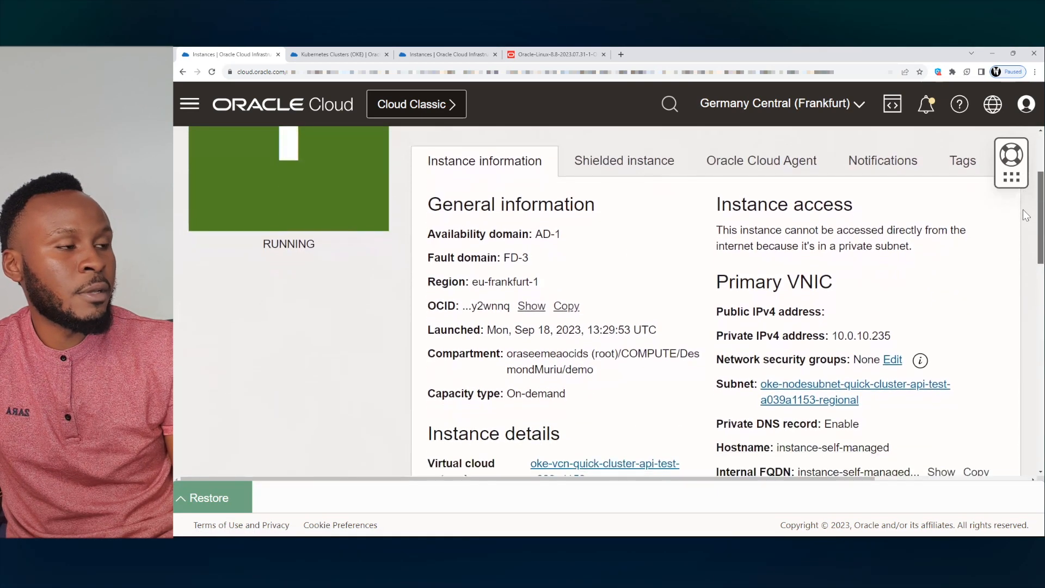
{"action": "scroll", "coordinate": [729, 344], "scroll_direction": "down", "scroll_amount": 1}
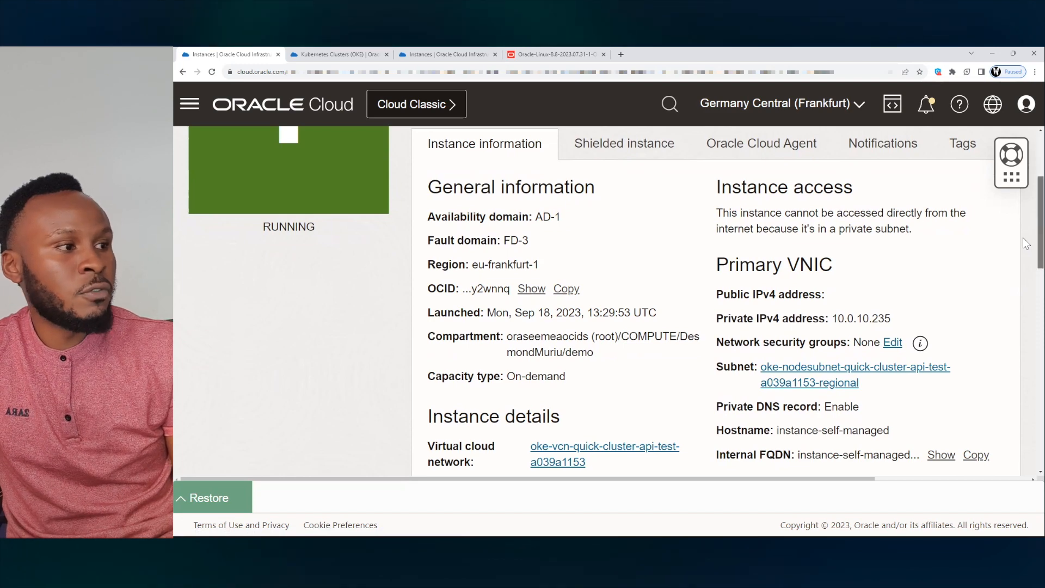
{"action": "scroll", "coordinate": [1023, 238], "scroll_direction": "down", "scroll_amount": 2}
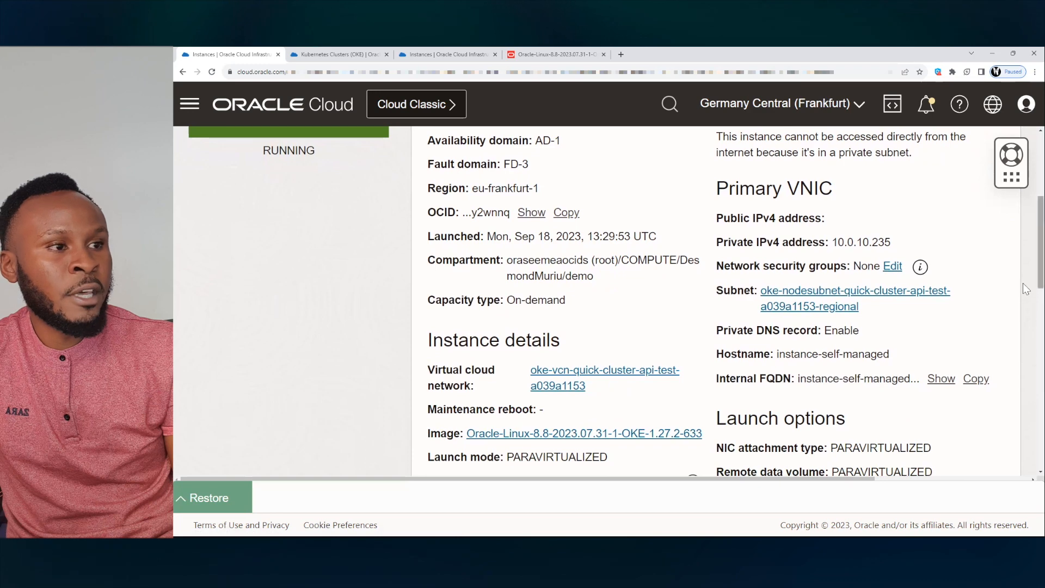
{"action": "scroll", "coordinate": [1024, 288], "scroll_direction": "down", "scroll_amount": 1}
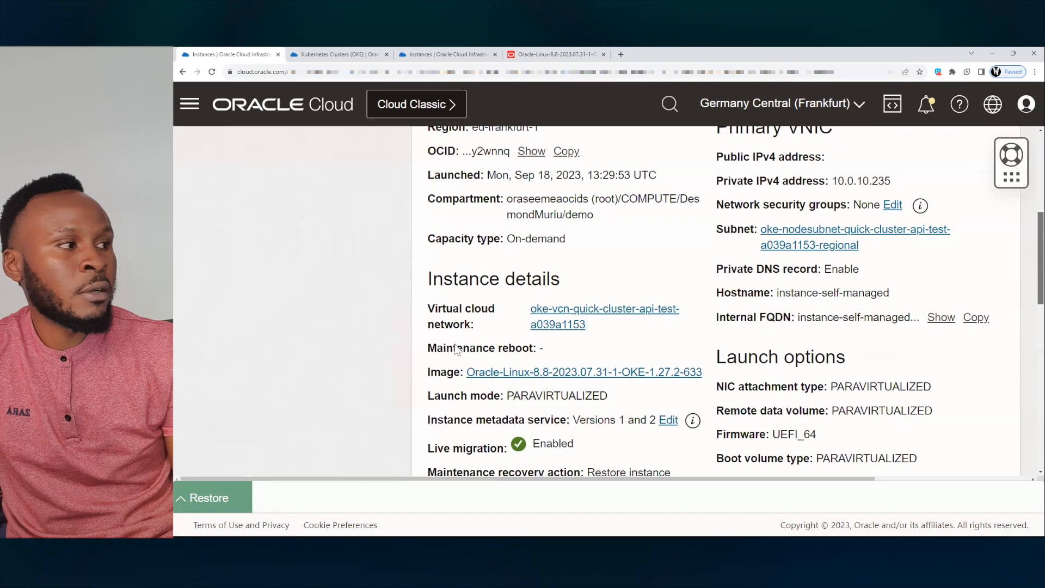
{"action": "scroll", "coordinate": [1026, 326], "scroll_direction": "down", "scroll_amount": 4}
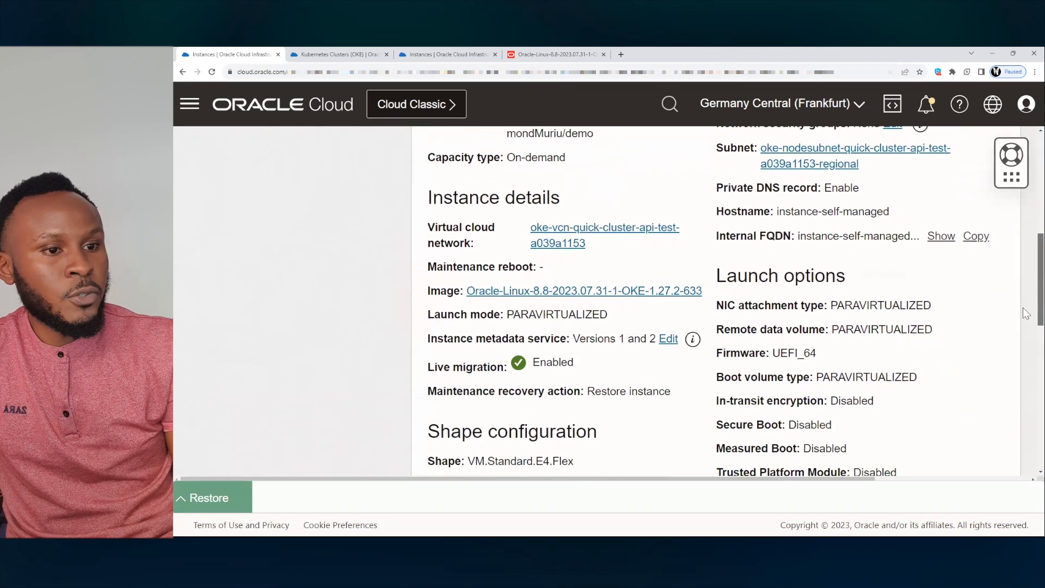
{"action": "scroll", "coordinate": [1025, 376], "scroll_direction": "down", "scroll_amount": 4}
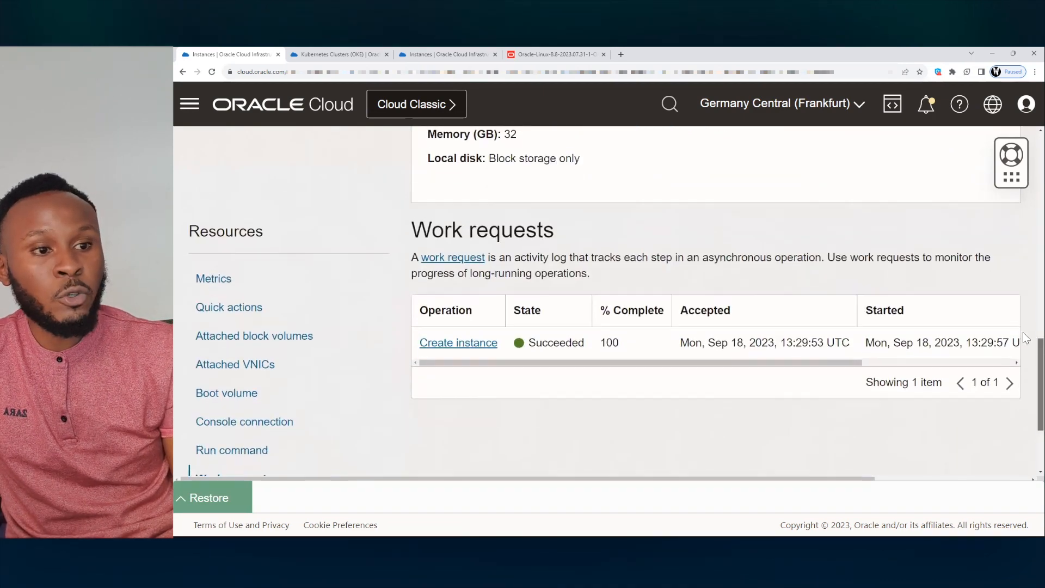
{"action": "scroll", "coordinate": [1023, 332], "scroll_direction": "up", "scroll_amount": 2}
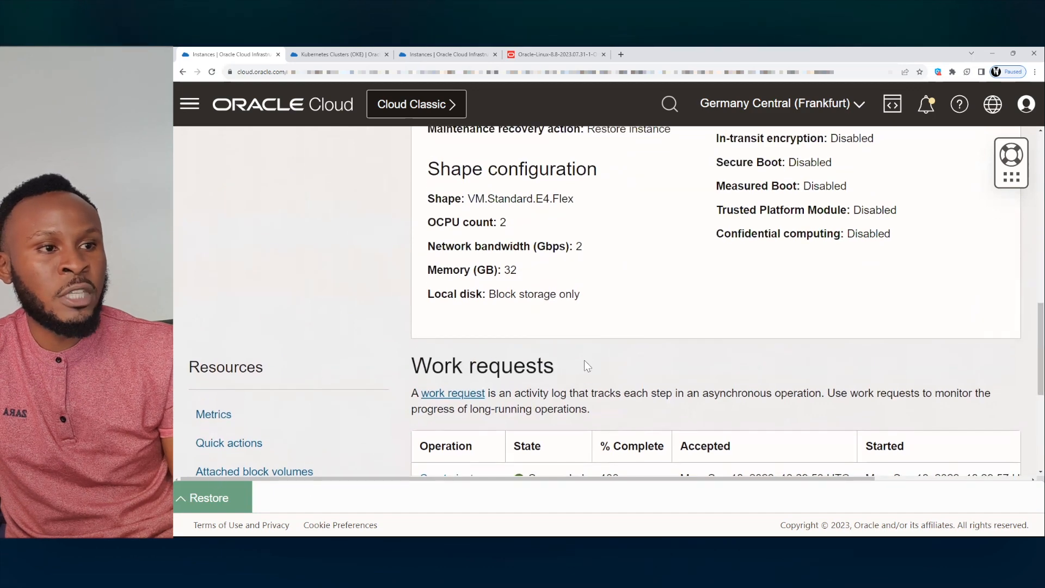
{"action": "scroll", "coordinate": [1023, 326], "scroll_direction": "up", "scroll_amount": 10}
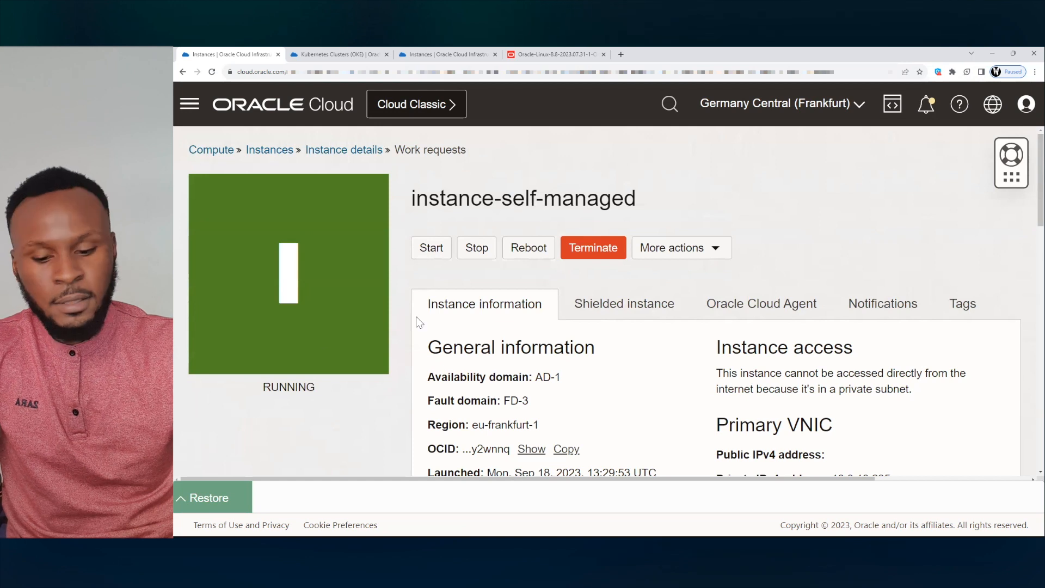
- Restore Cloud Shell, find the instance's private IPv4 address for comparison, and list the cluster's nodes with kubectl get nodes
{"action": "left_click", "coordinate": [227, 496]}
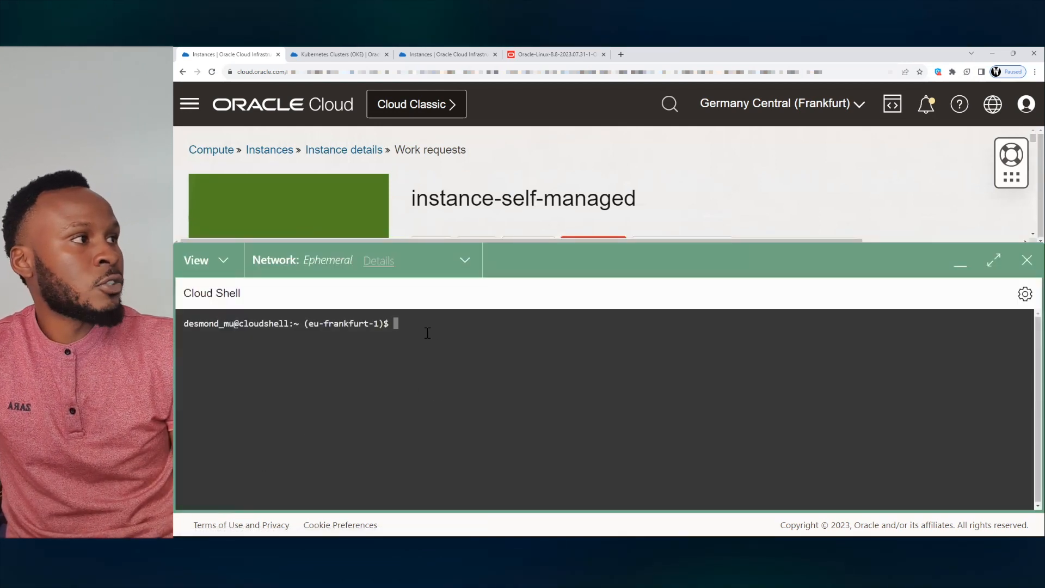
{"action": "type", "text": "kubec"}
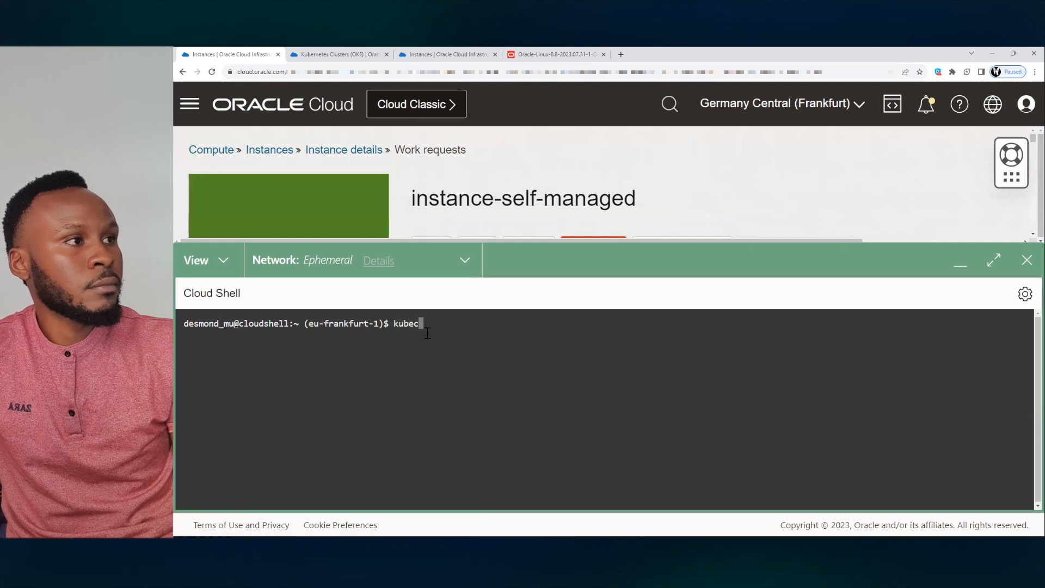
{"action": "type", "text": "tl"}
{"action": "type", "text": "ge"}
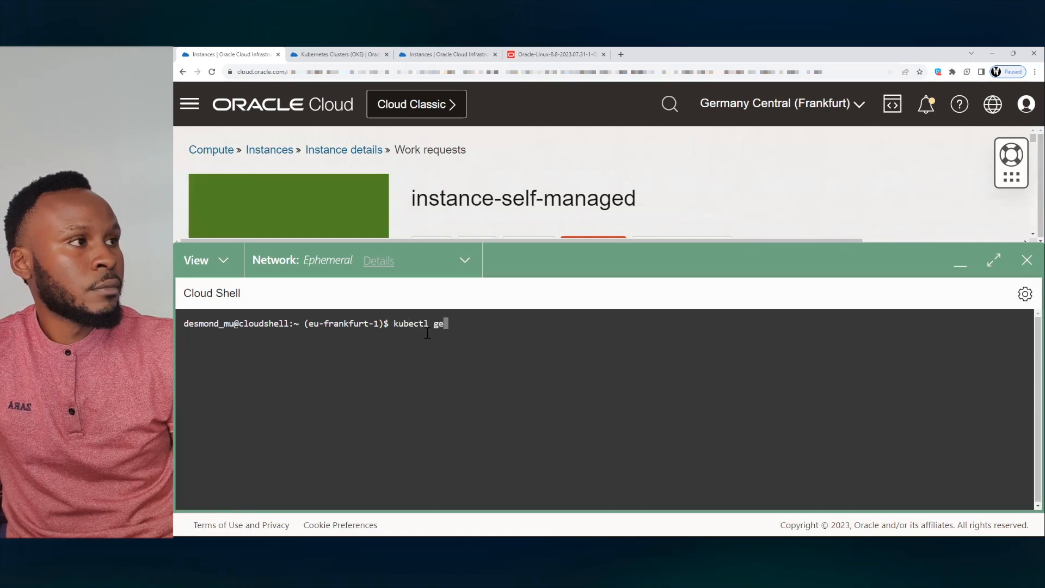
{"action": "type", "text": "t node"}
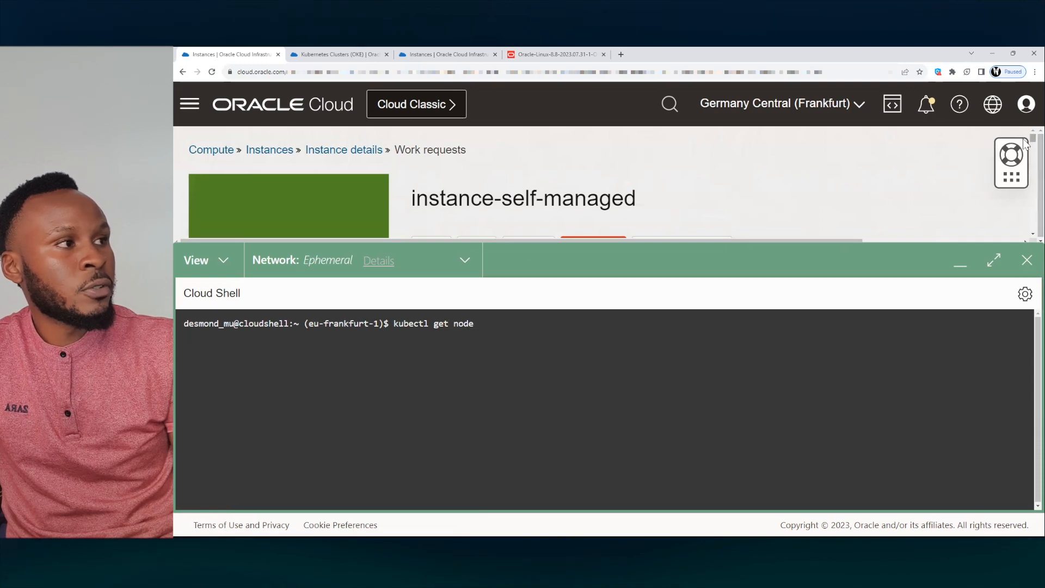
{"action": "scroll", "coordinate": [1025, 158], "scroll_direction": "down", "scroll_amount": 3}
{"action": "scroll", "coordinate": [816, 185], "scroll_direction": "down", "scroll_amount": 3}
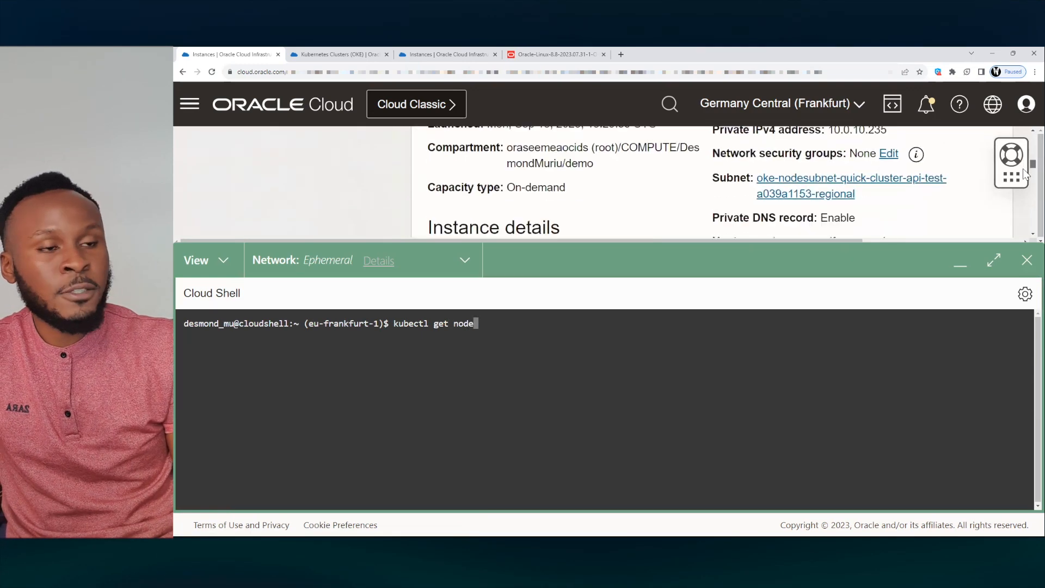
{"action": "scroll", "coordinate": [754, 198], "scroll_direction": "up", "scroll_amount": 2}
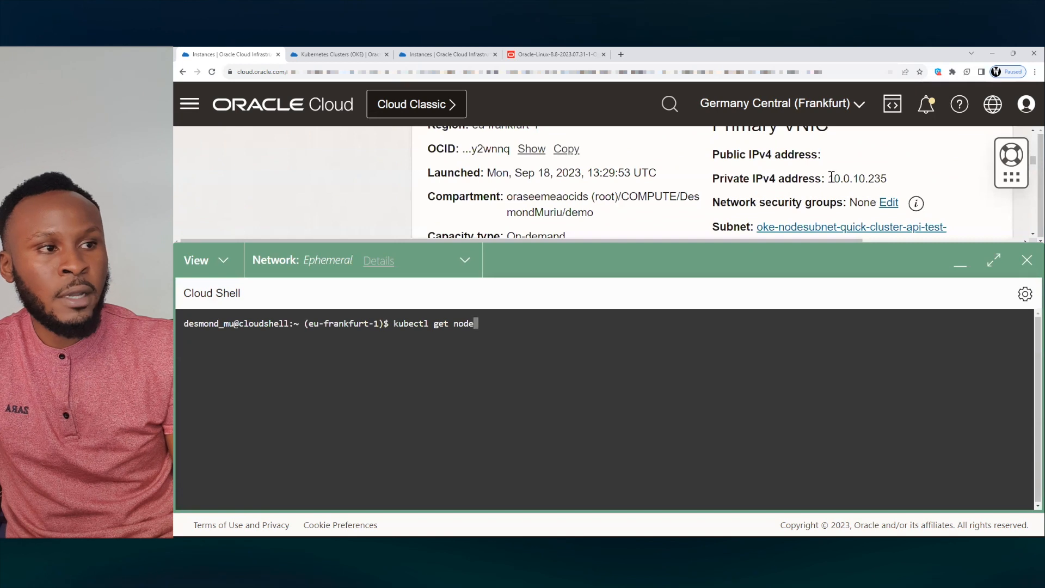
{"action": "left_click_drag", "start_coordinate": [828, 179], "coordinate": [888, 179]}
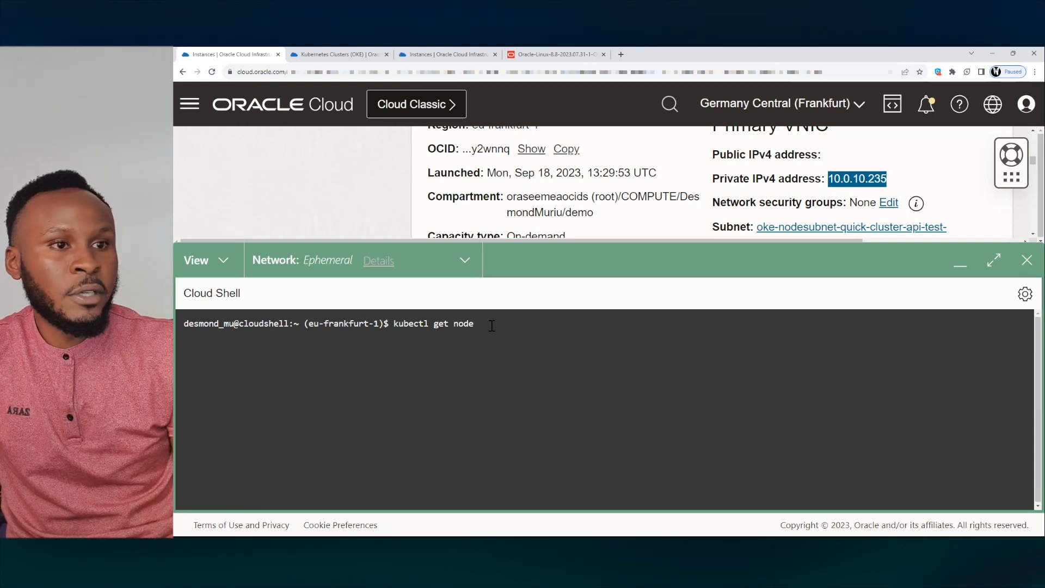
{"action": "type", "text": "s"}
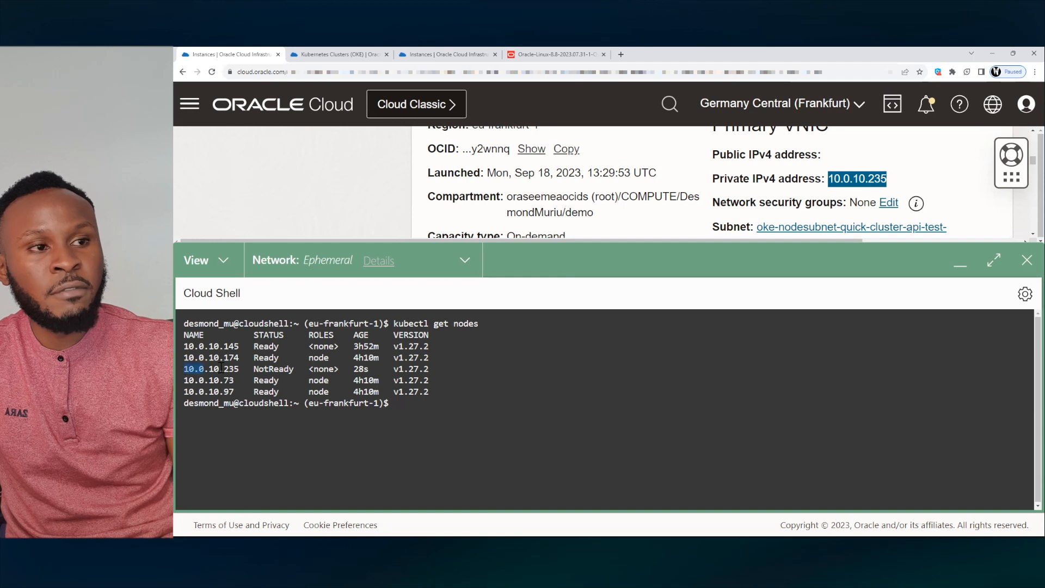
- Check the name and status of the instance's node in the list, and rerun kubectl get nodes to recheck its status
{"action": "left_click_drag", "start_coordinate": [221, 368], "coordinate": [240, 366]}
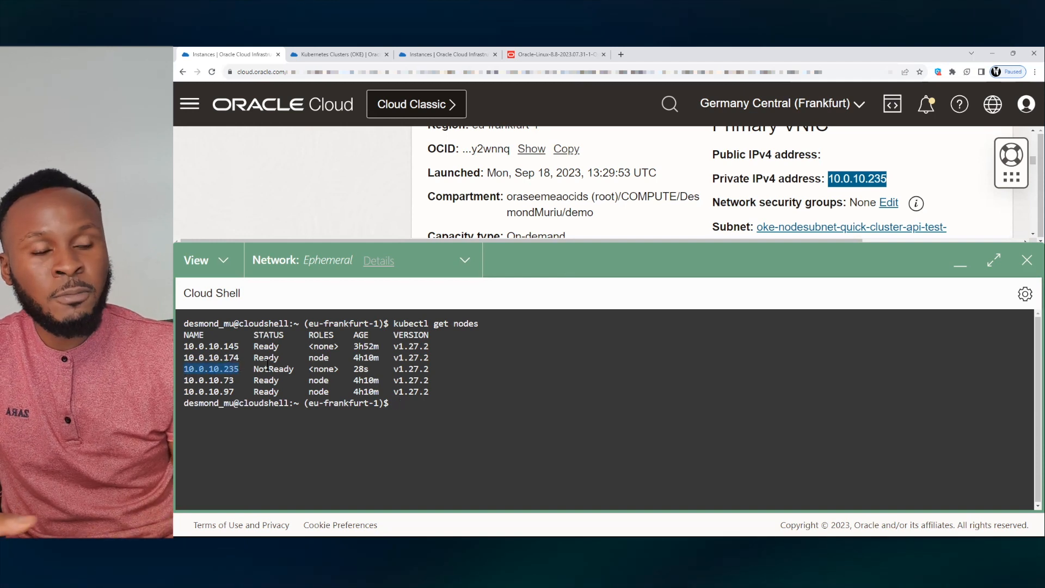
{"action": "left_click_drag", "start_coordinate": [254, 369], "coordinate": [294, 371]}
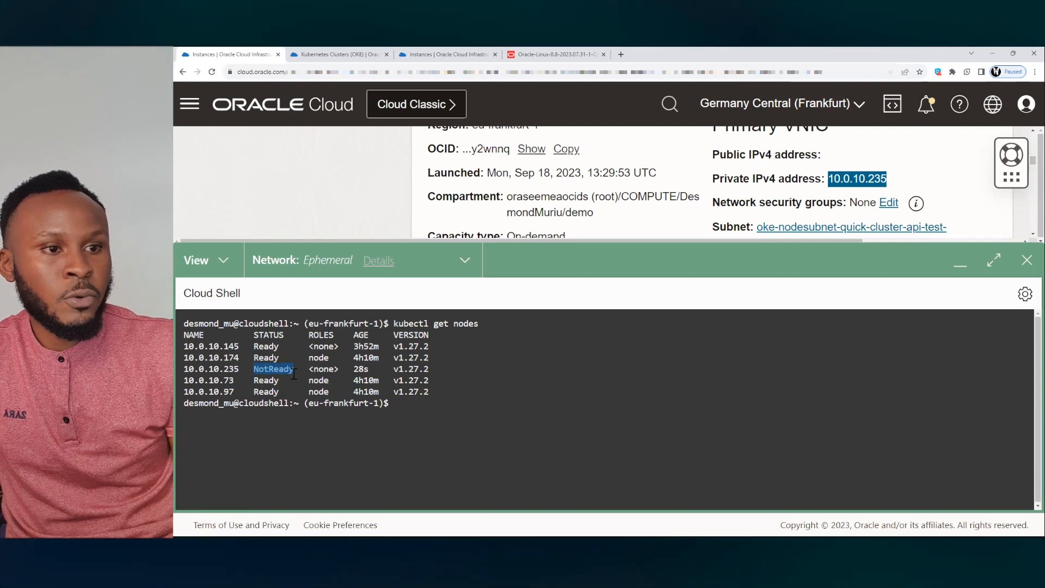
{"action": "left_click", "coordinate": [447, 408]}
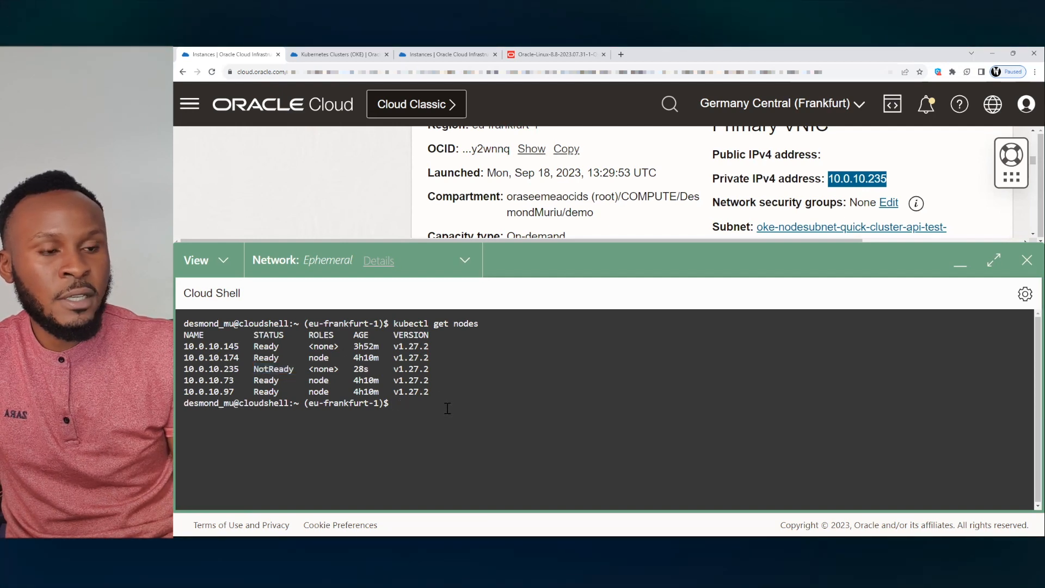
{"action": "key", "text": "Up"}
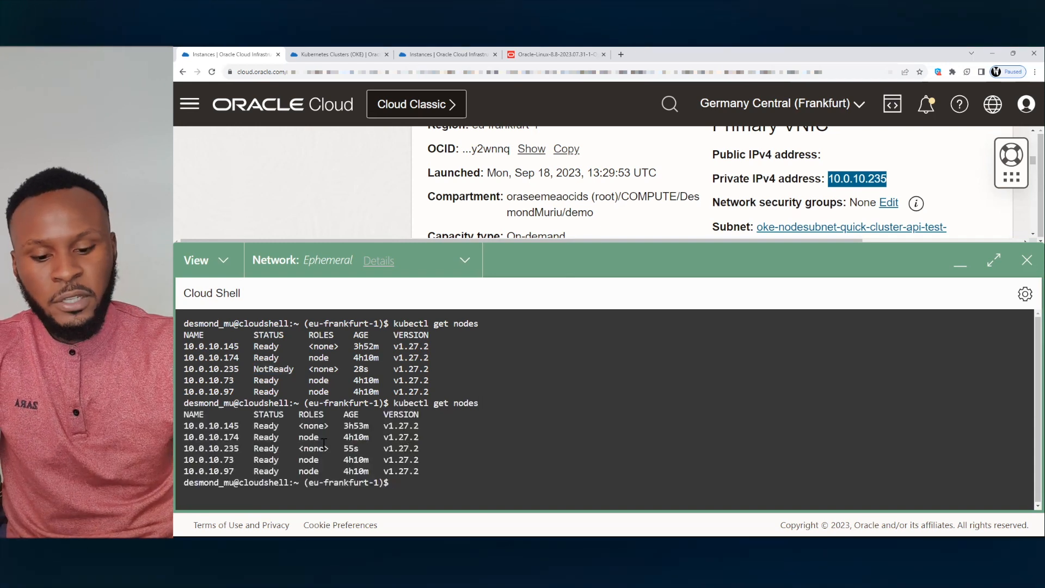
{"action": "left_click_drag", "start_coordinate": [245, 448], "coordinate": [280, 449]}
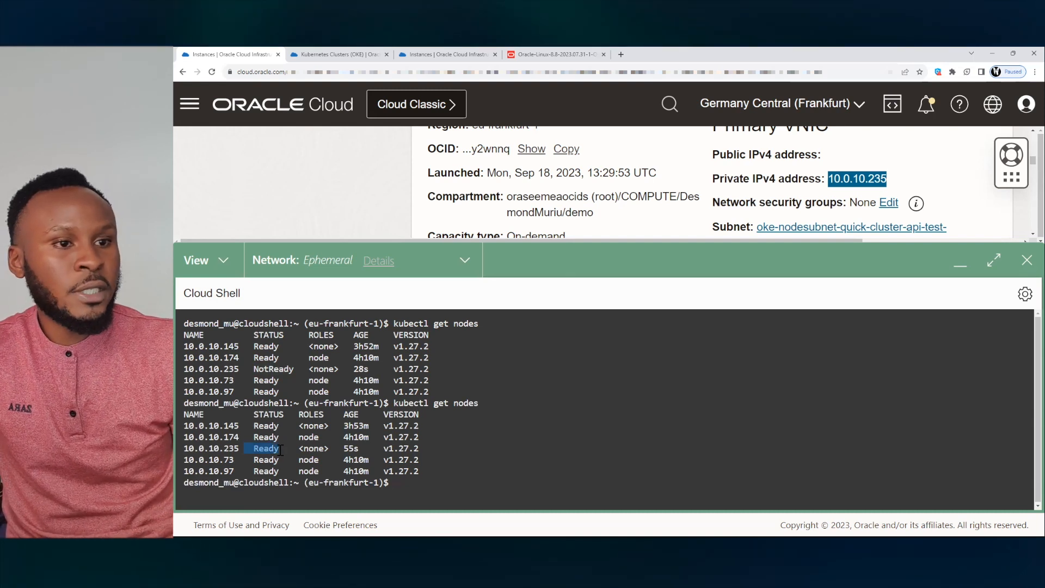
{"action": "left_click", "coordinate": [280, 449]}
- Run kubectl describe node 10.0.10.235, using the private IPv4 address copied from the instance's primary VNIC information
{"action": "type", "text": "kube"}
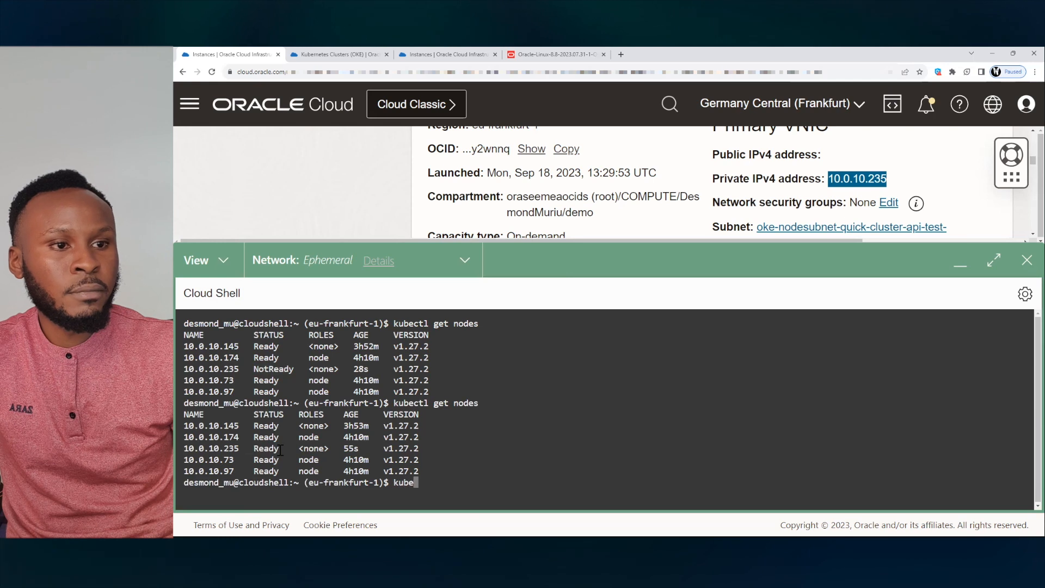
{"action": "type", "text": "ctl desc"}
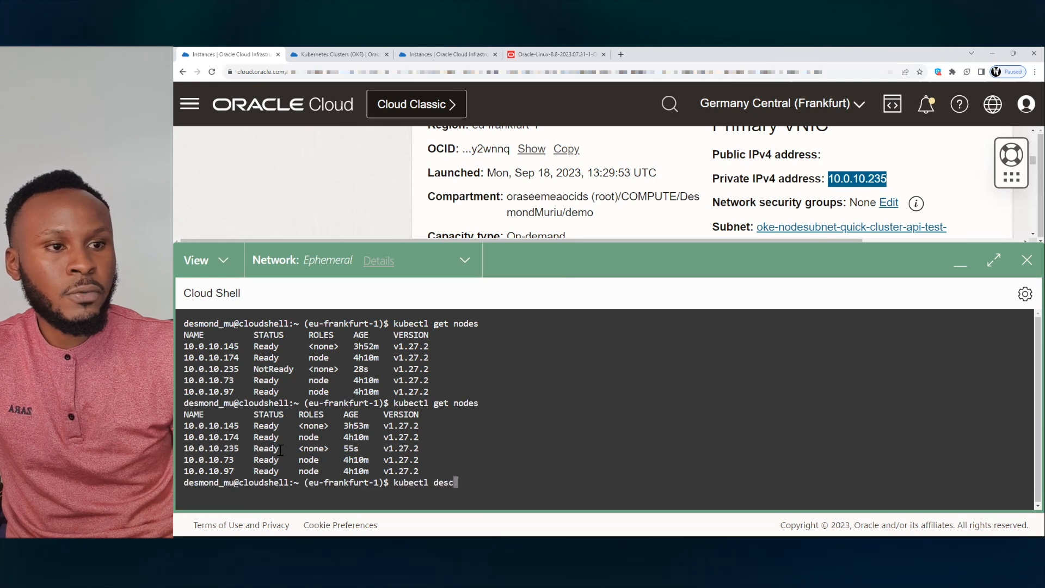
{"action": "type", "text": "ribe node"}
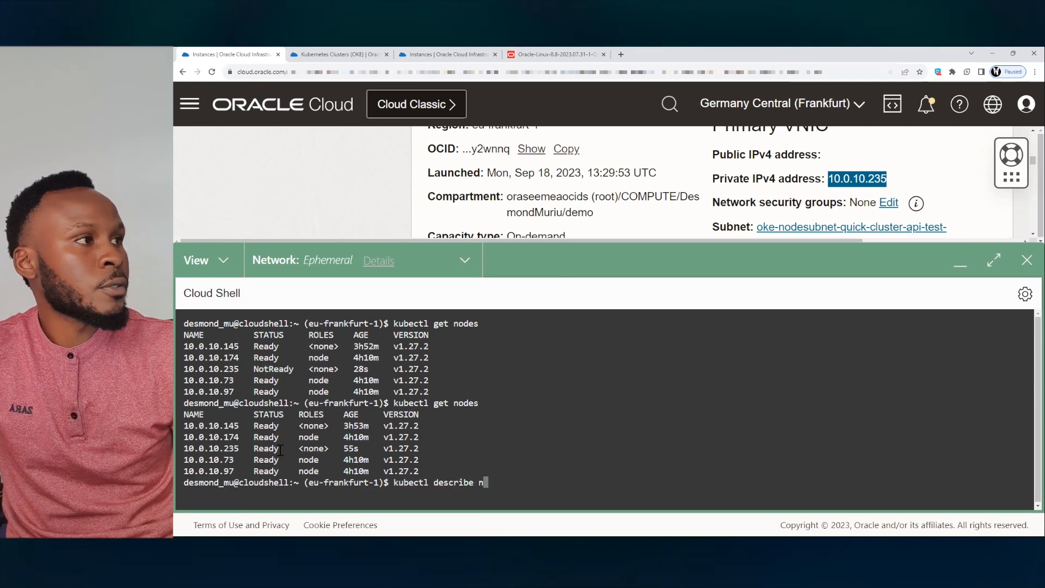
{"action": "triple_click", "coordinate": [202, 448]}
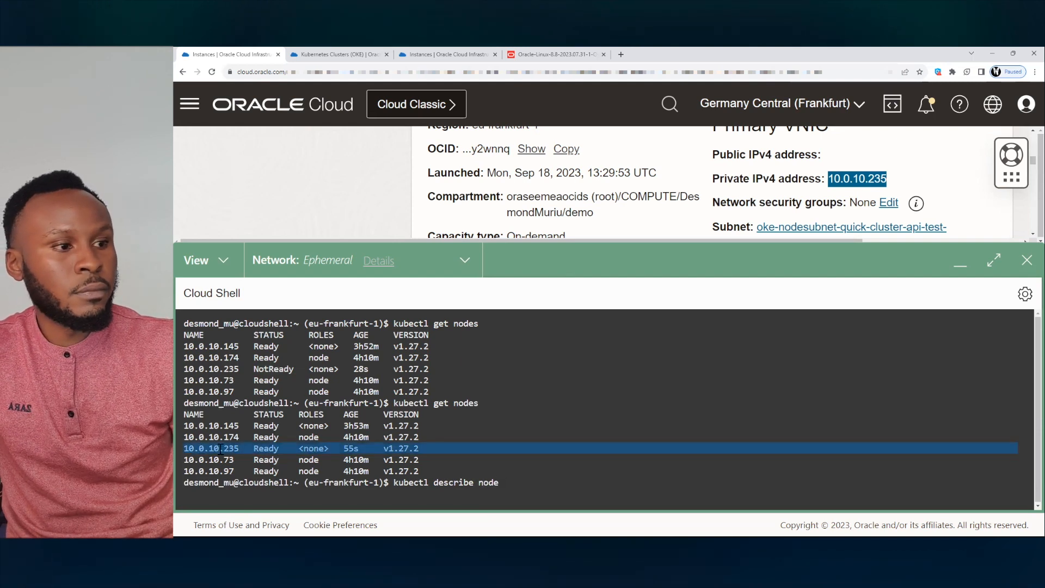
{"action": "left_click", "coordinate": [220, 448]}
{"action": "left_click_drag", "start_coordinate": [239, 447], "coordinate": [185, 445]}
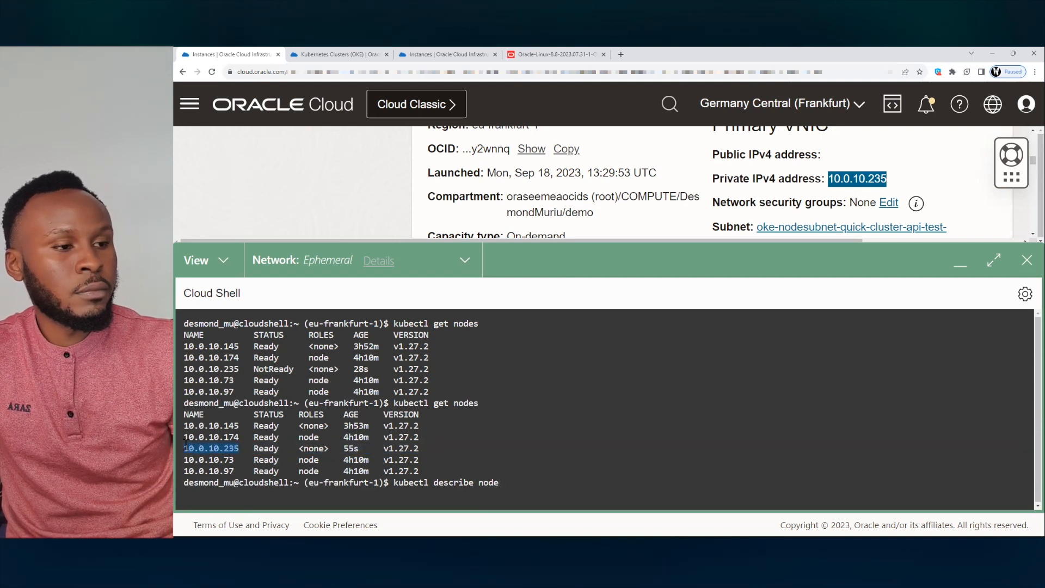
{"action": "right_click", "coordinate": [854, 179]}
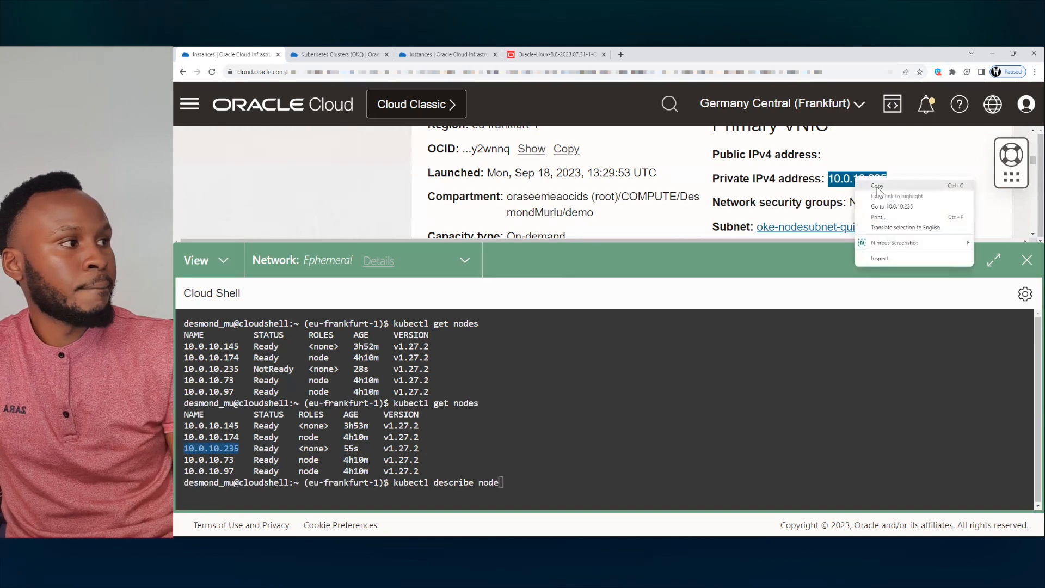
{"action": "left_click", "coordinate": [876, 186]}
{"action": "left_click", "coordinate": [576, 447]}
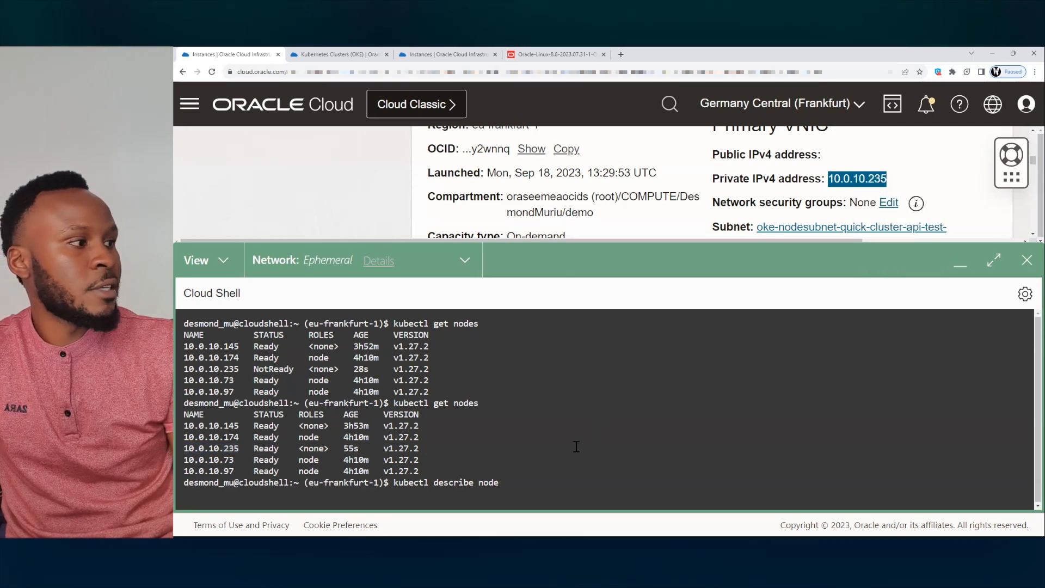
{"action": "right_click", "coordinate": [539, 467]}
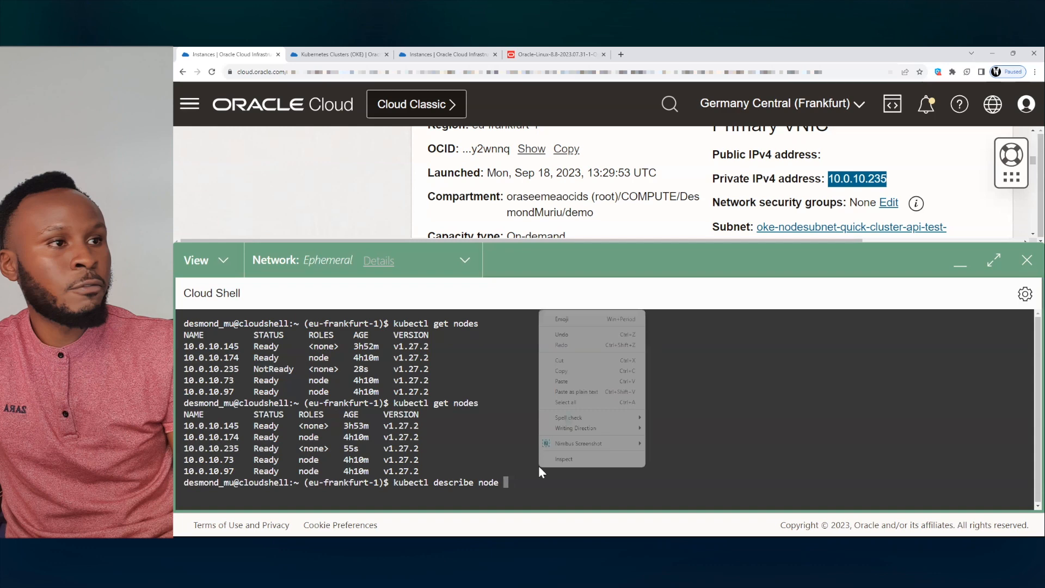
{"action": "left_click", "coordinate": [563, 382]}
{"action": "key", "text": "Return"}
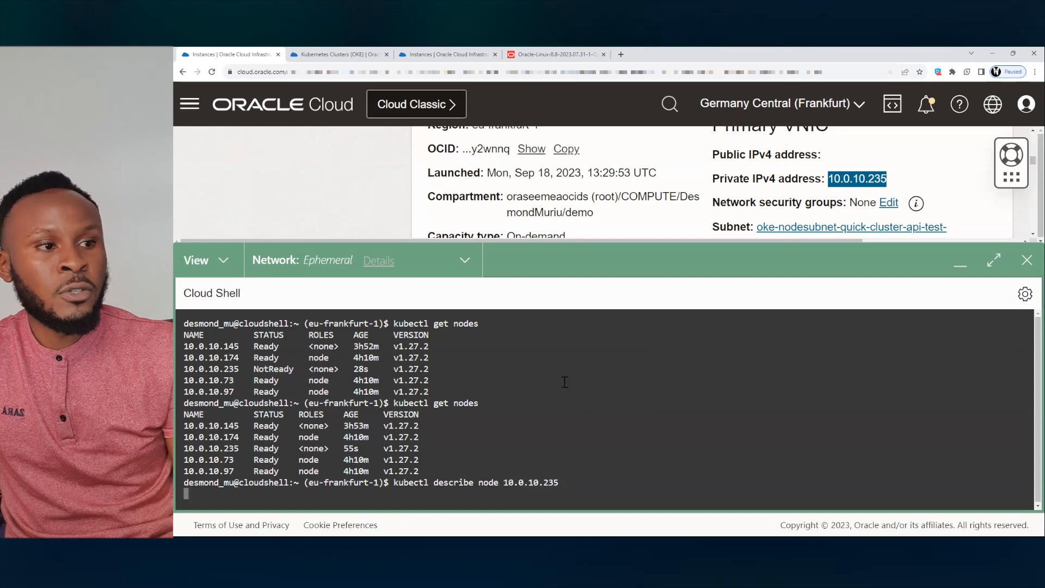
- Maximize Cloud Shell and review the node description's system info, pods, allocated resources and events
{"action": "left_click", "coordinate": [993, 260]}
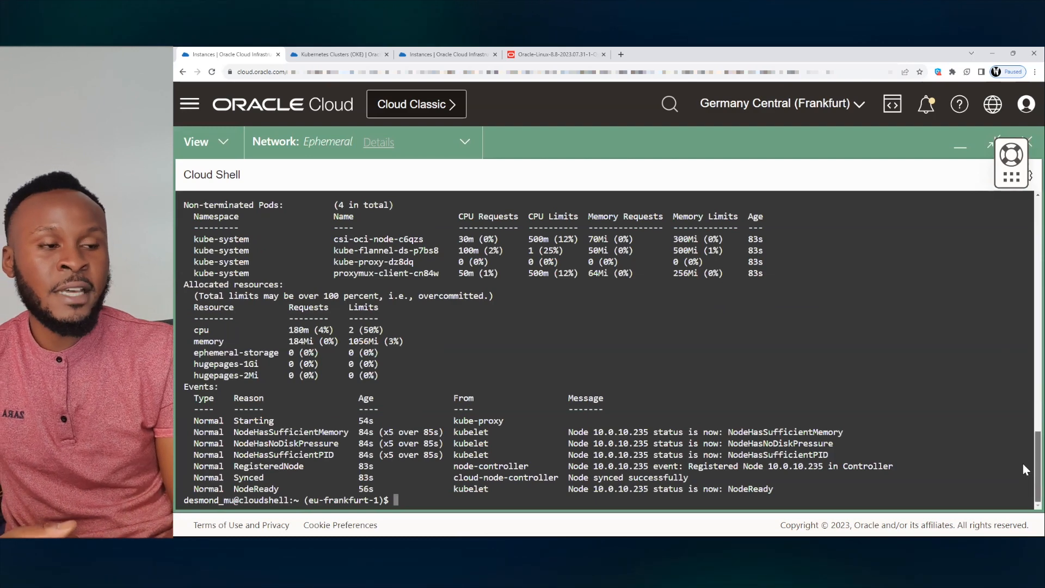
{"action": "scroll", "coordinate": [1022, 451], "scroll_direction": "up", "scroll_amount": 3}
{"action": "scroll", "coordinate": [1024, 430], "scroll_direction": "up", "scroll_amount": 6}
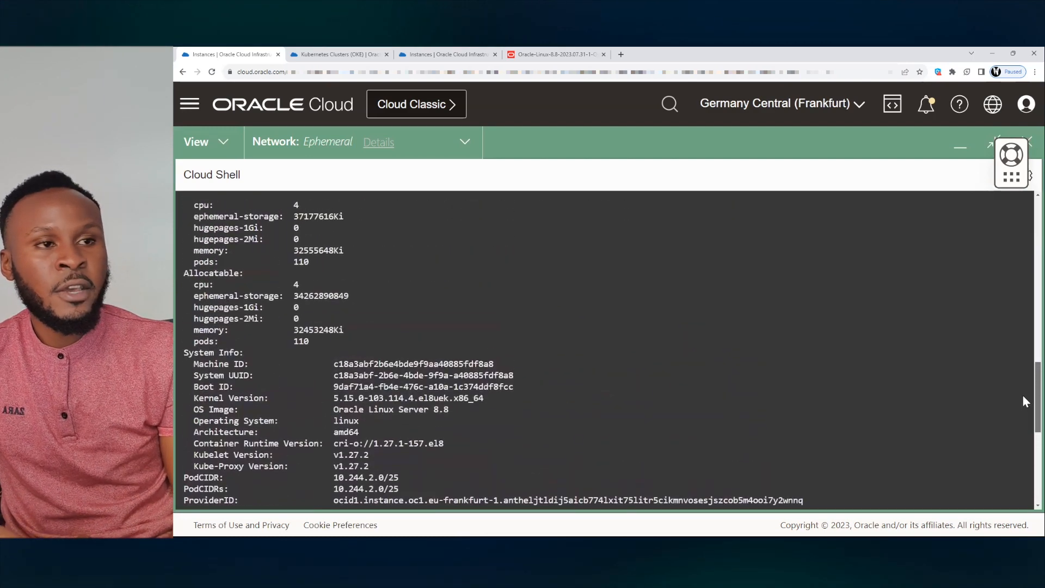
{"action": "scroll", "coordinate": [1022, 395], "scroll_direction": "down", "scroll_amount": 9}
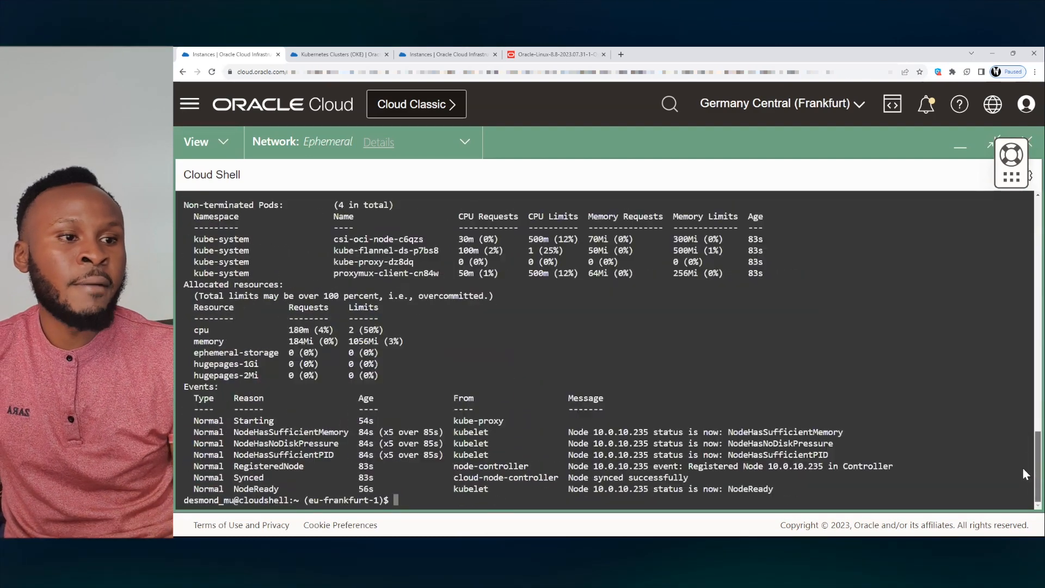